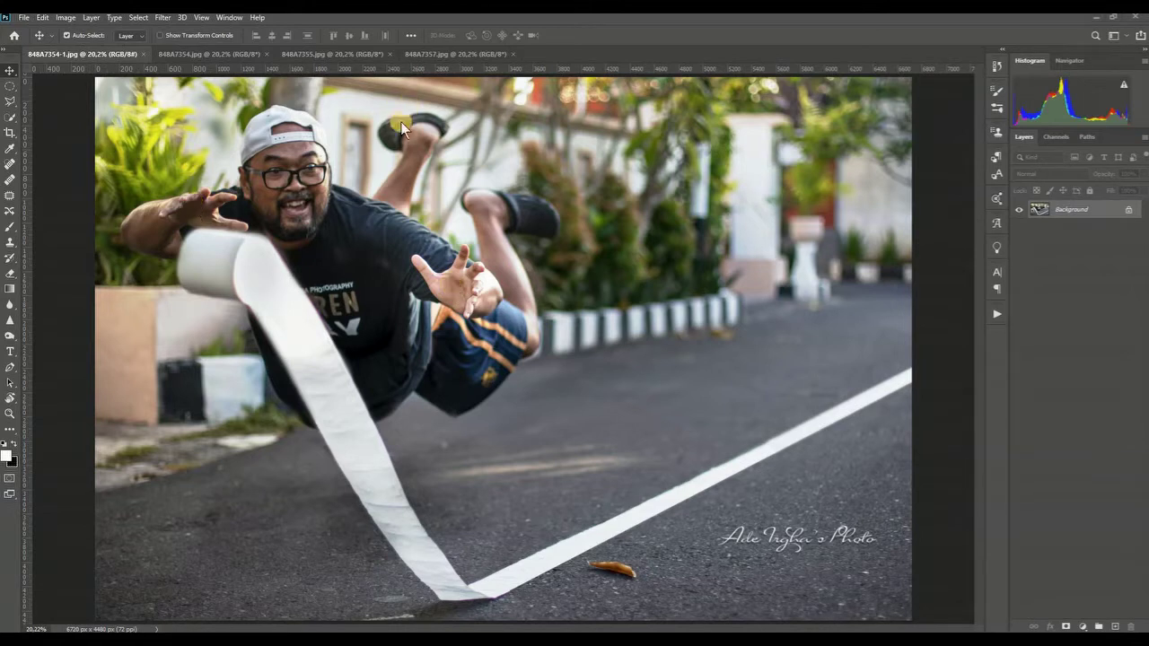
Review the source photos: the empty street, the toilet roll on a pole, and the man lying on a stool
left_click(213, 54)
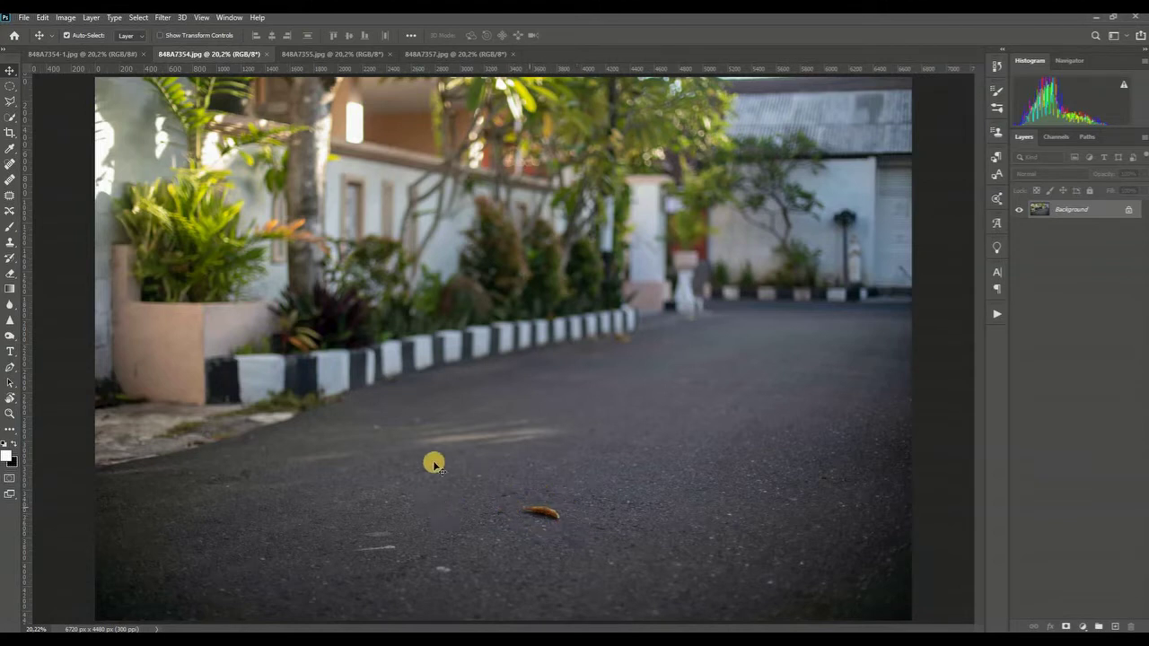
left_click(344, 56)
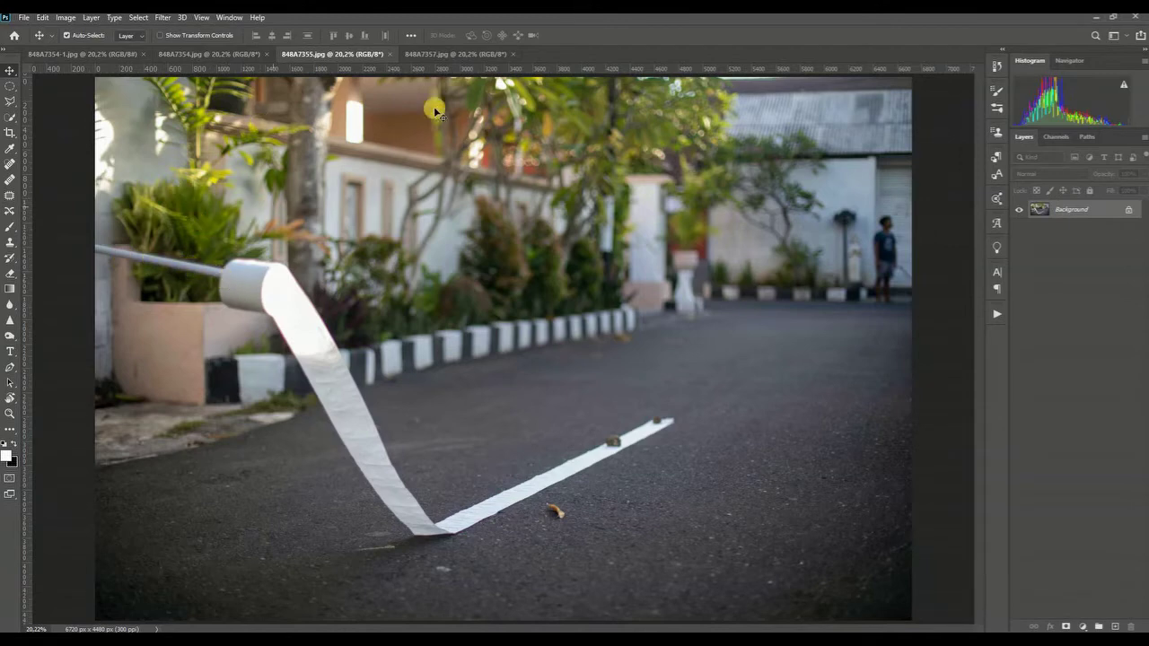
left_click(462, 54)
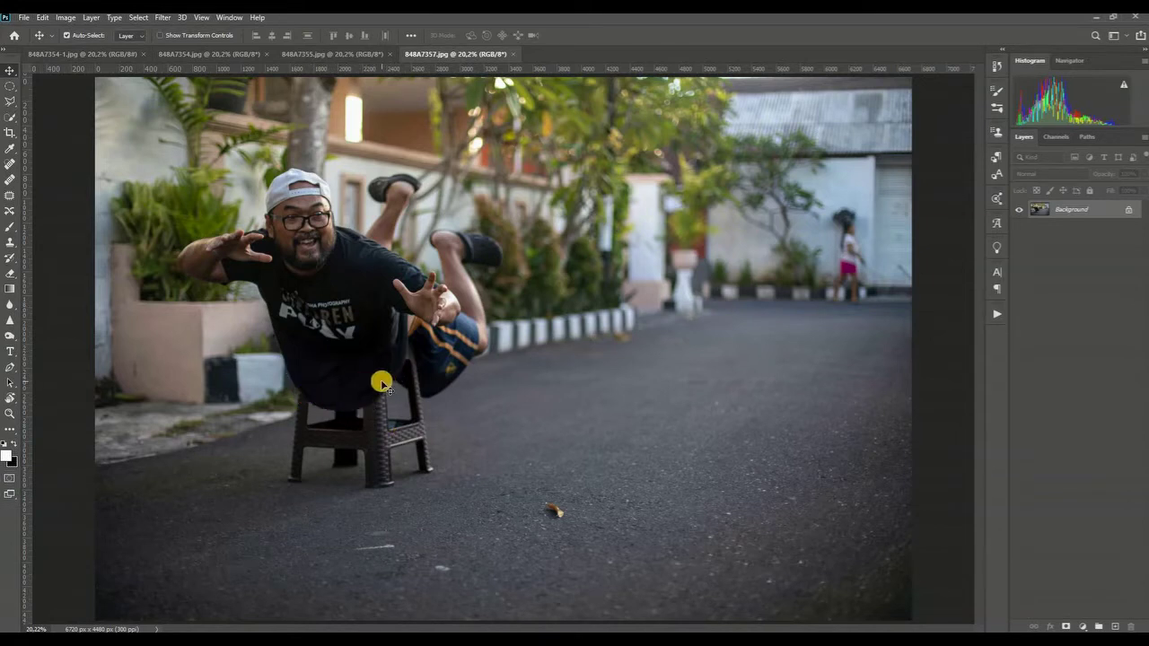
left_click(207, 53)
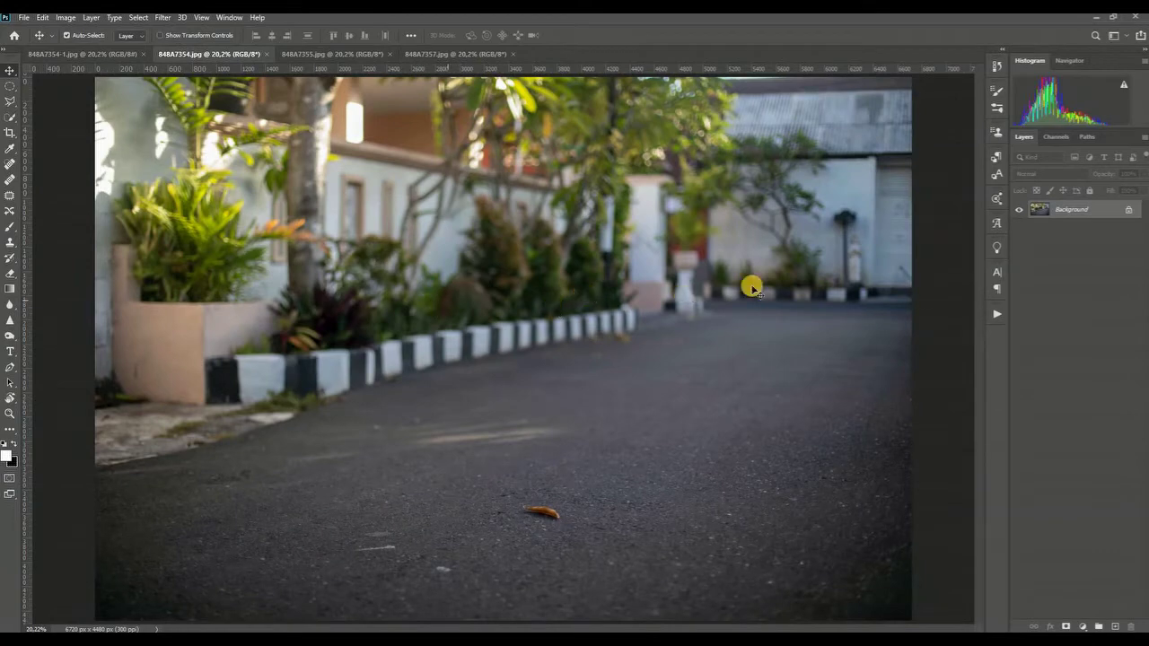
Copy the man-on-stool photo from 848A7357.jpg into 848A7354.jpg as a new layer above the empty street background
left_click(456, 55)
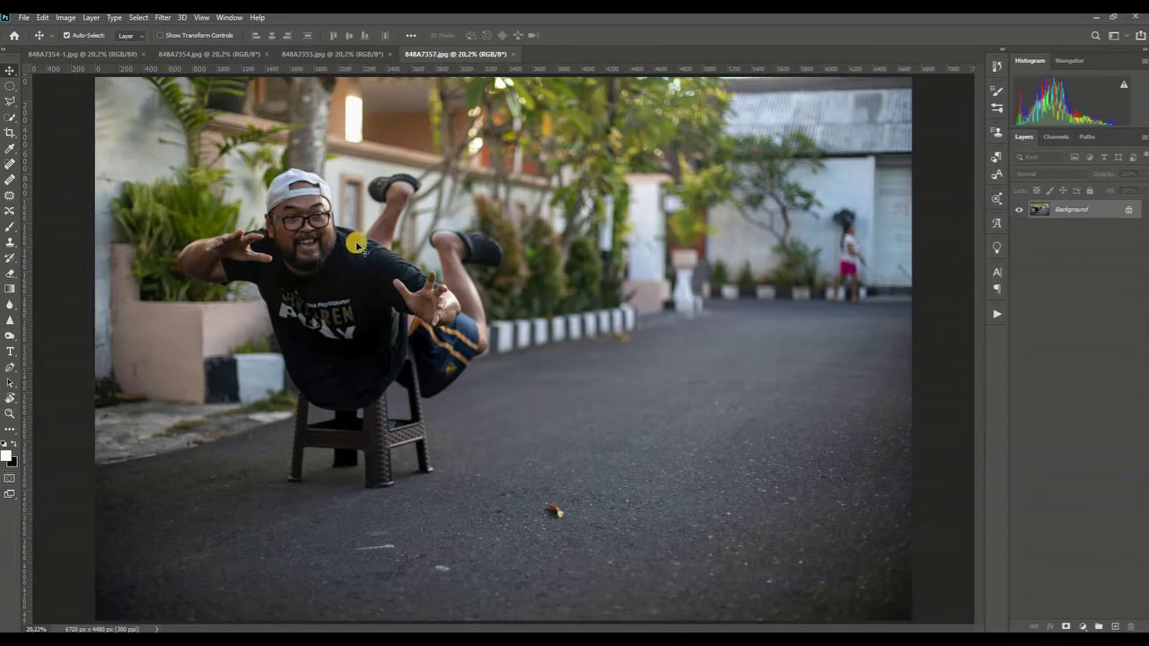
left_click(309, 288)
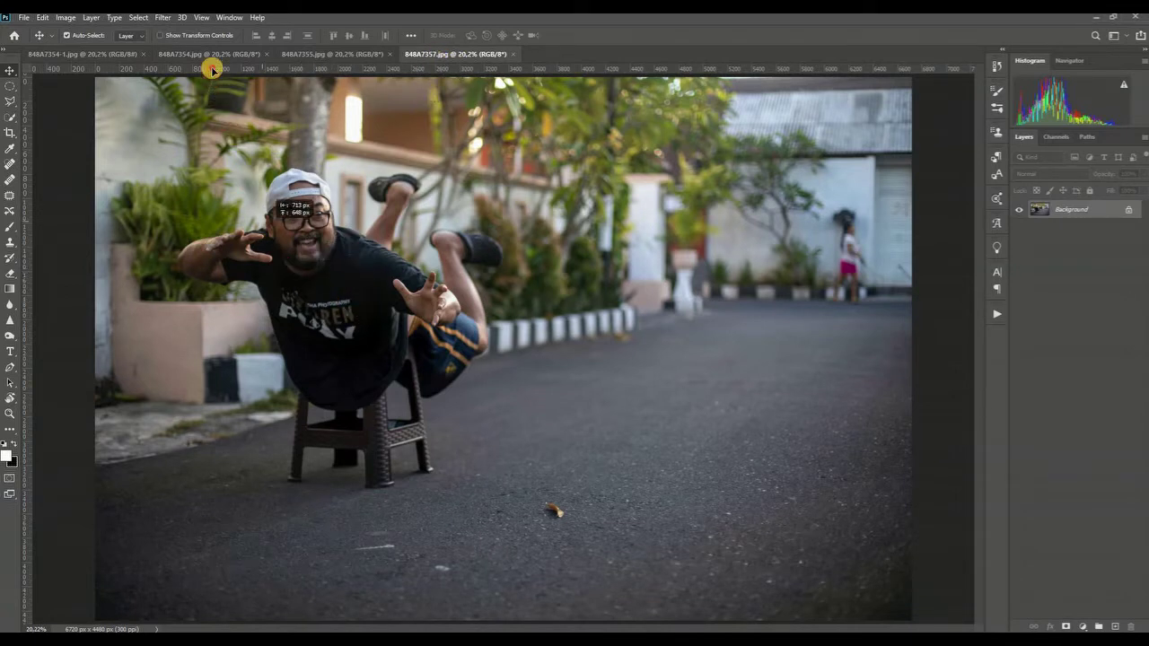
left_click(211, 56)
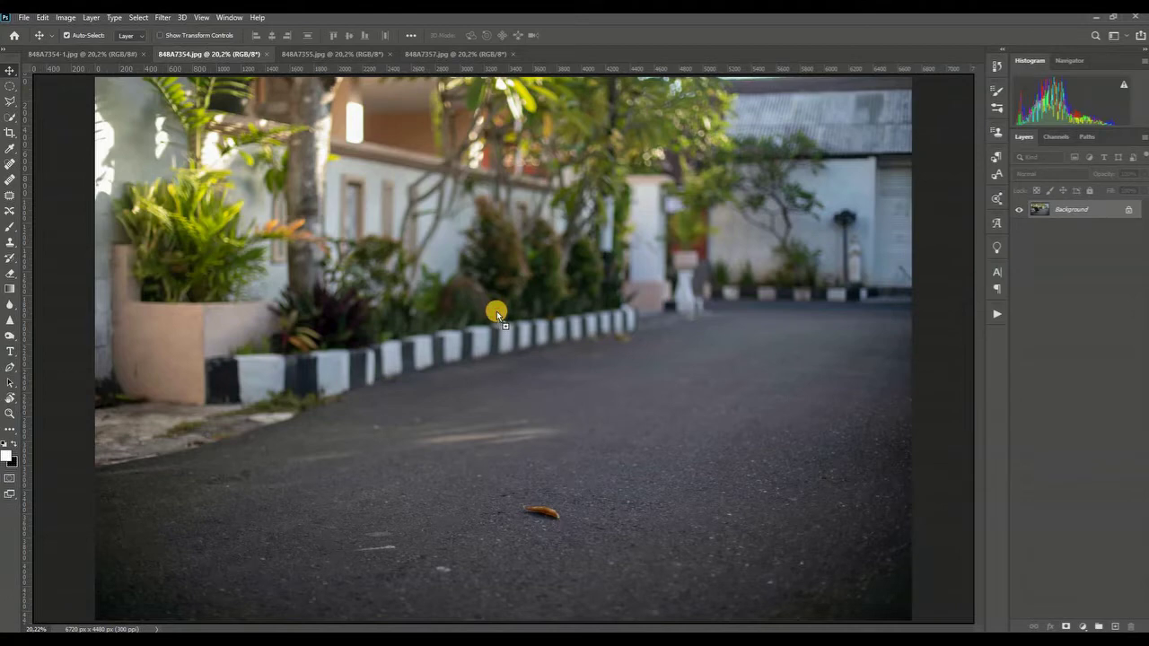
key("ctrl+j")
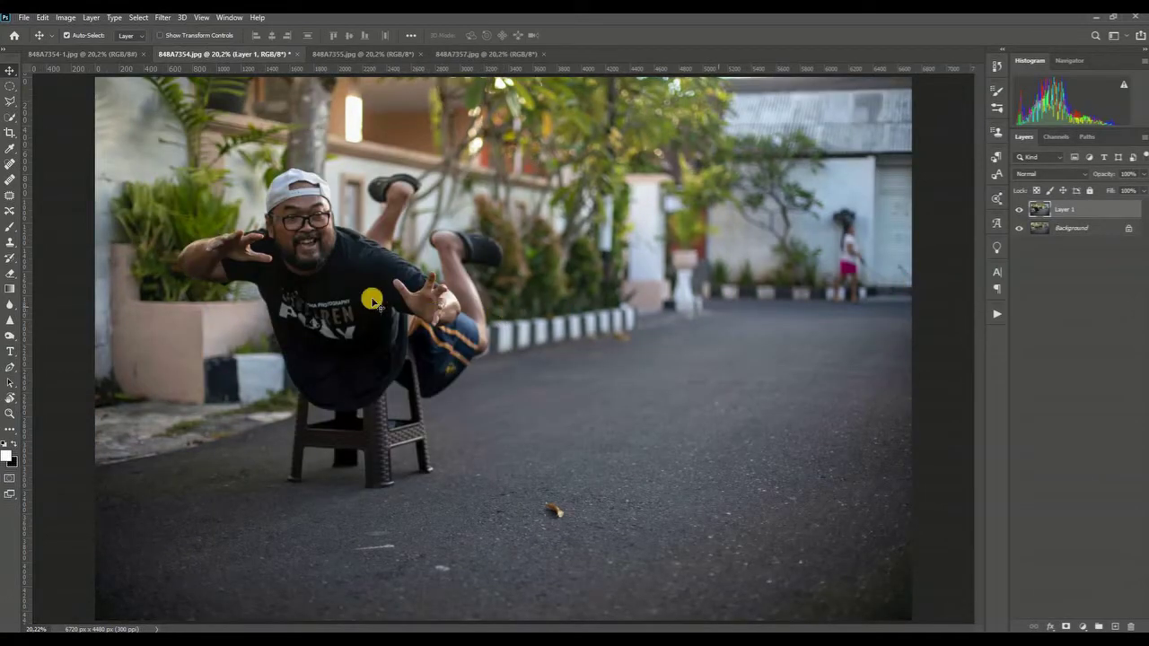
Compare the man-on-stool layer with the empty street background by toggling its visibility, and leave it shown
left_click(1018, 210)
left_click(1019, 210)
left_click(1018, 210)
left_click(1018, 210)
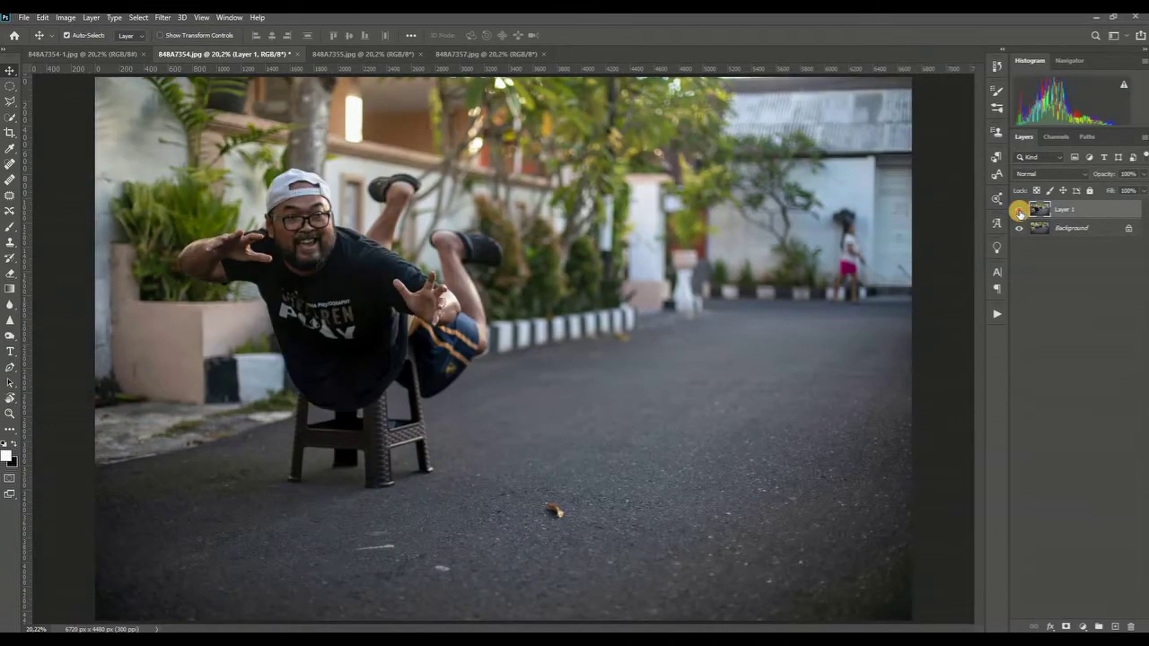
left_click(1018, 210)
left_click(1018, 210)
left_click(1018, 210)
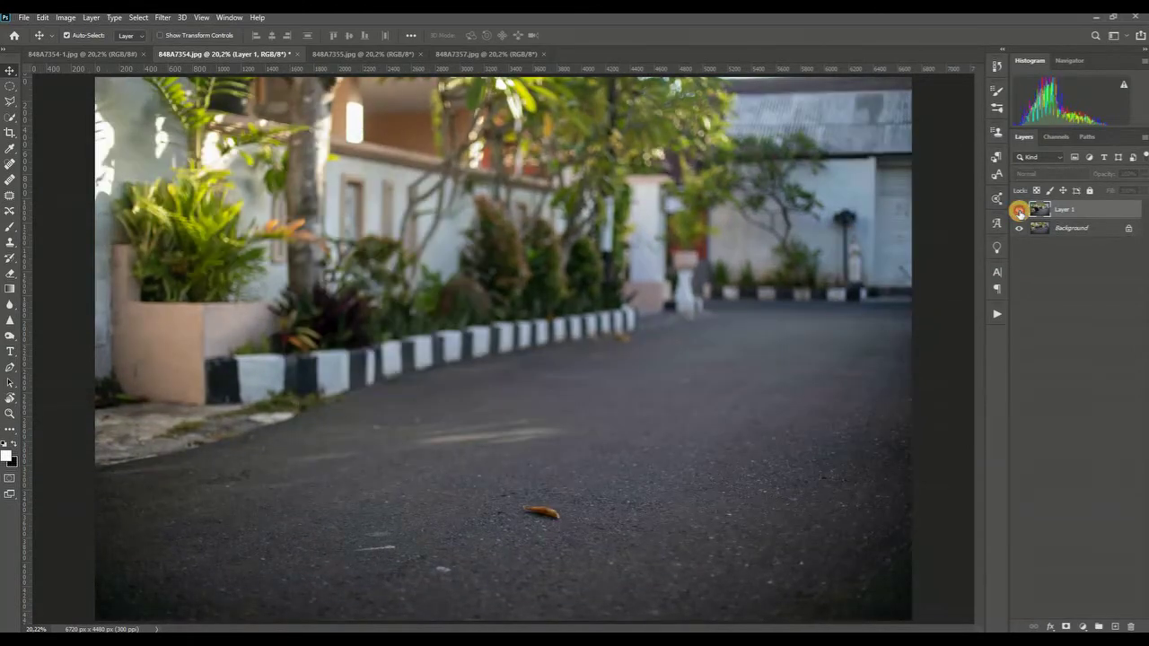
left_click(1019, 210)
key("ctrl+comma")
left_click(175, 249)
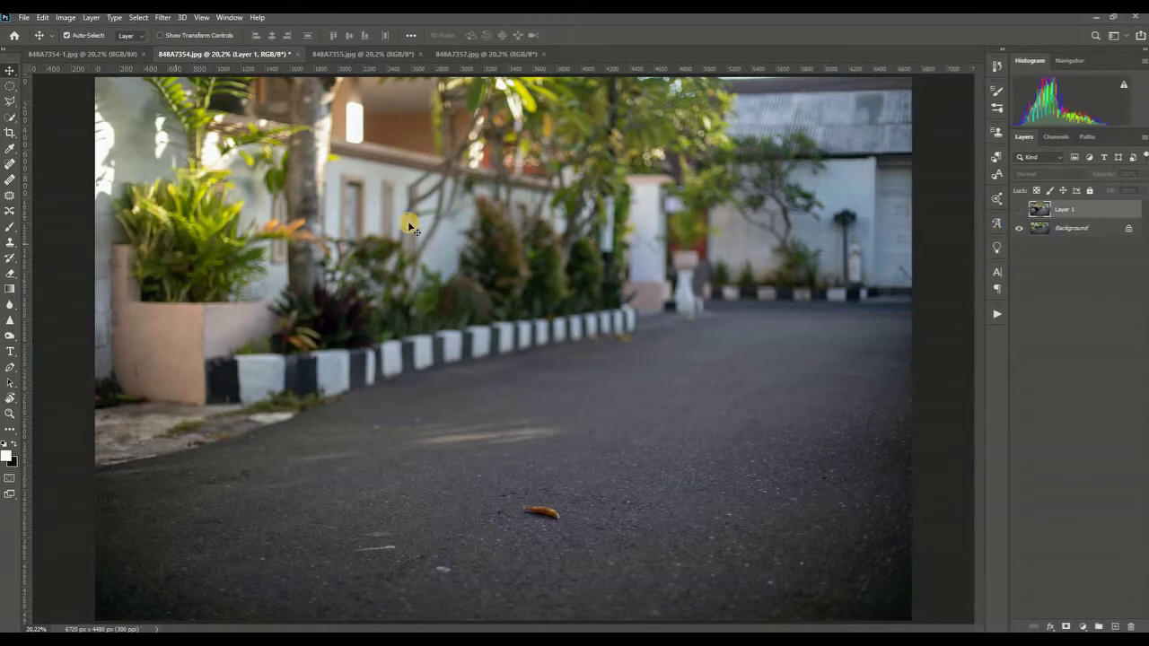
left_click(1017, 209)
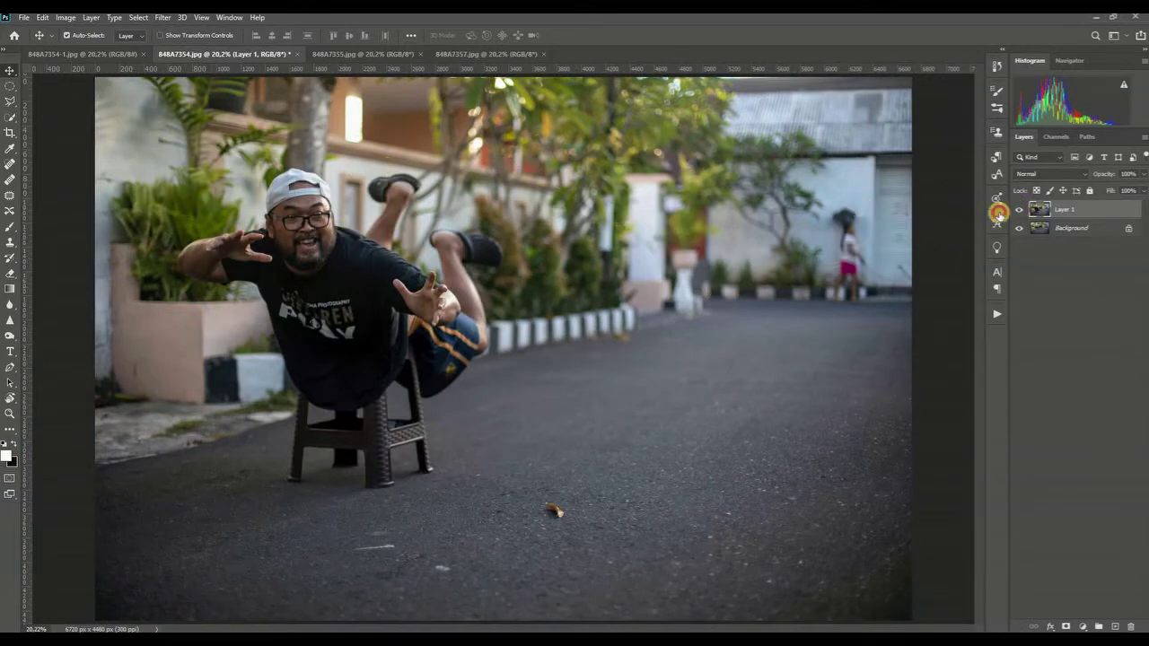
key("ctrl+comma")
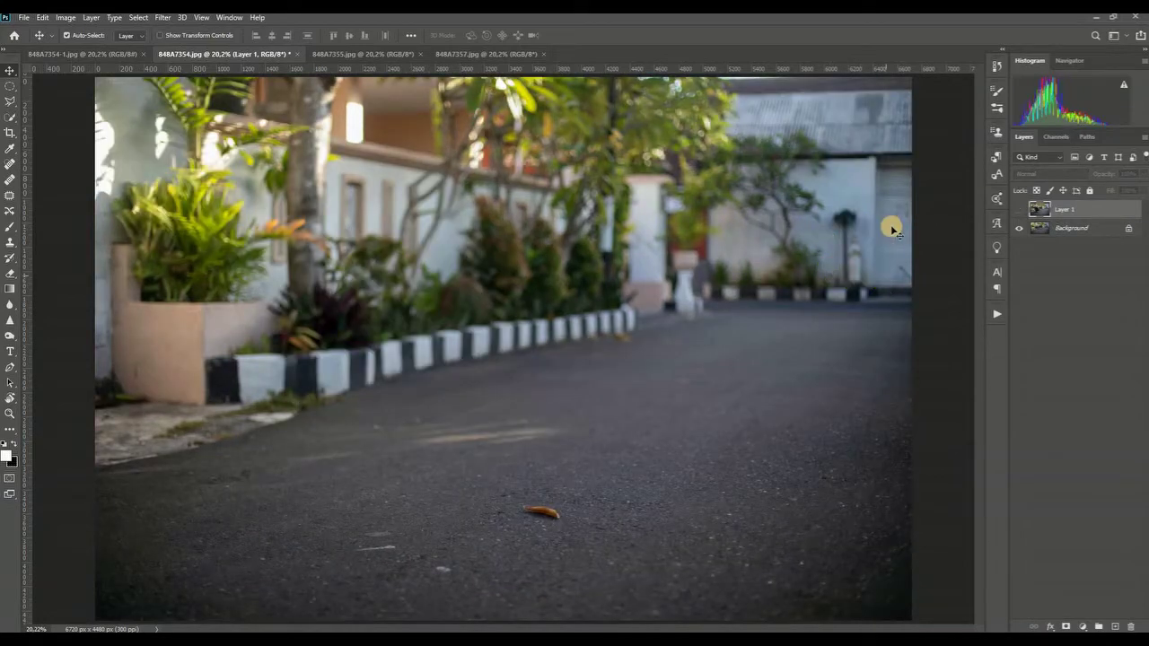
left_click(1018, 209)
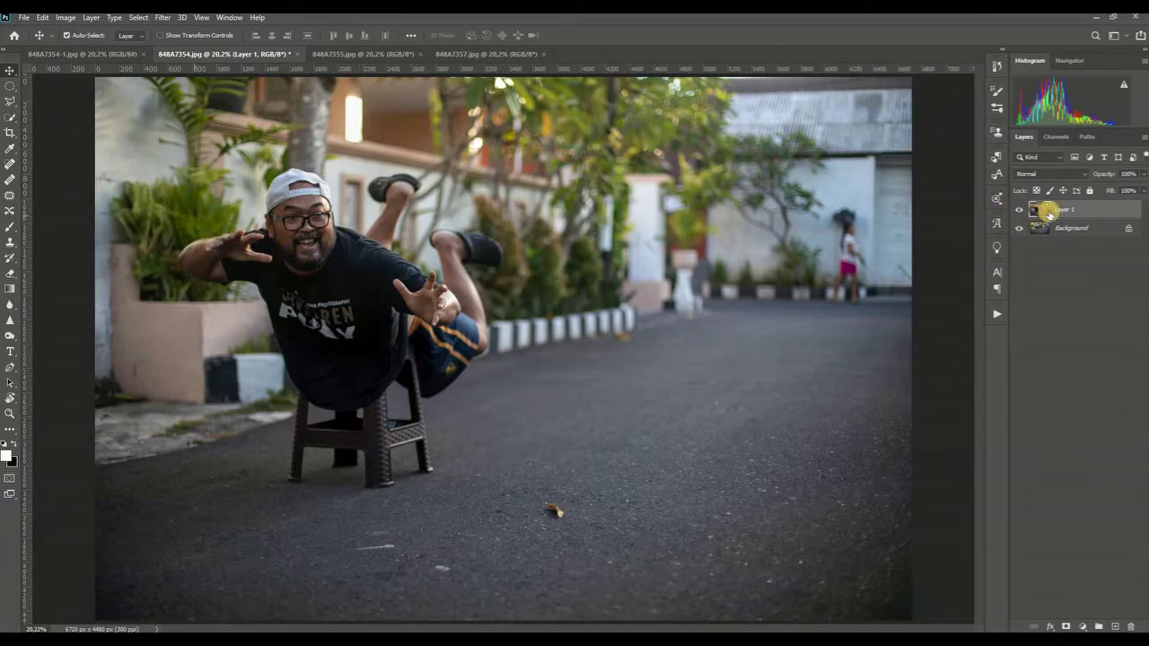
key("ctrl+comma")
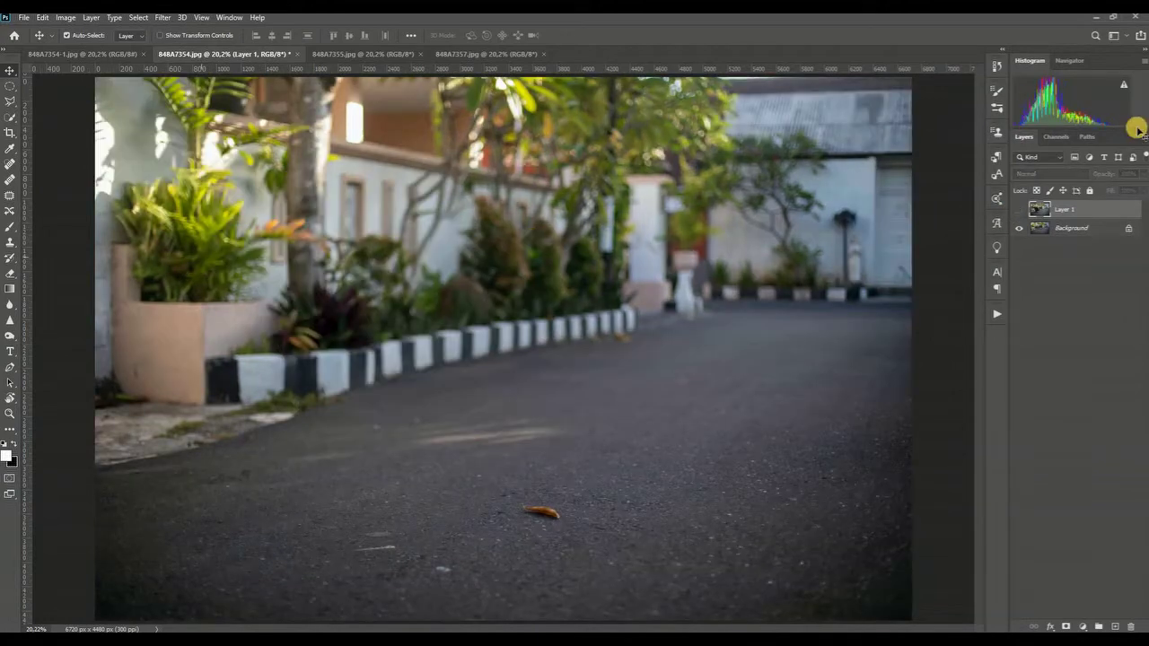
left_click(1019, 212)
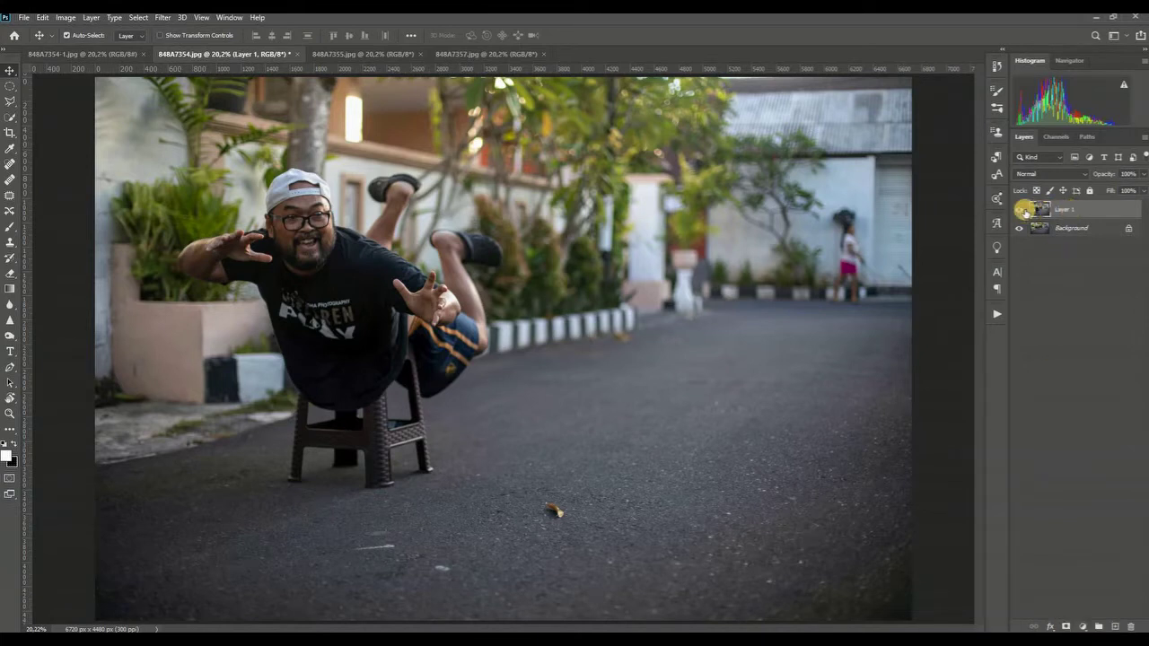
Add a white layer mask to Layer 1 and ready the Brush tool on it with black as the foreground colour
left_click(1065, 625)
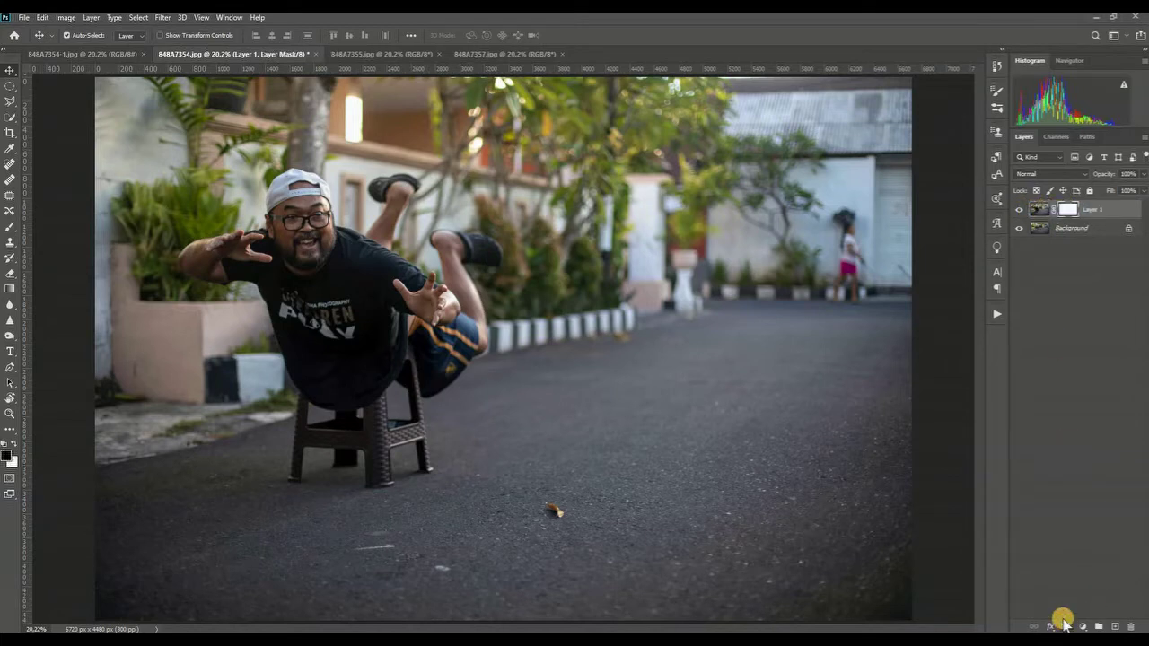
left_click(9, 232)
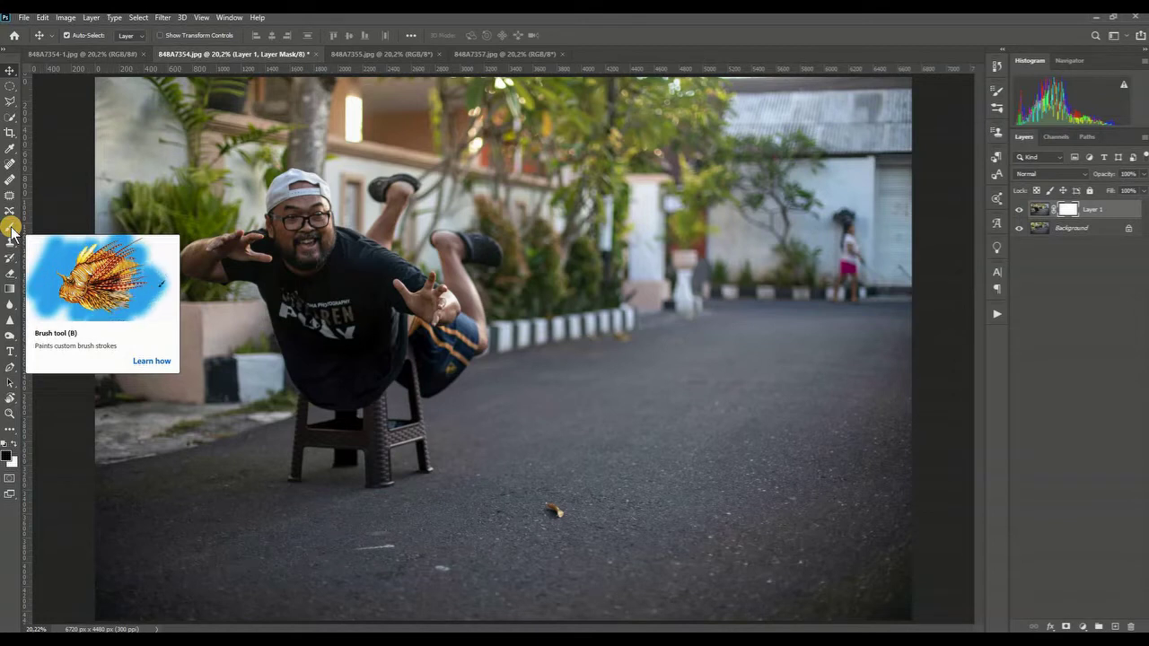
left_click(10, 229)
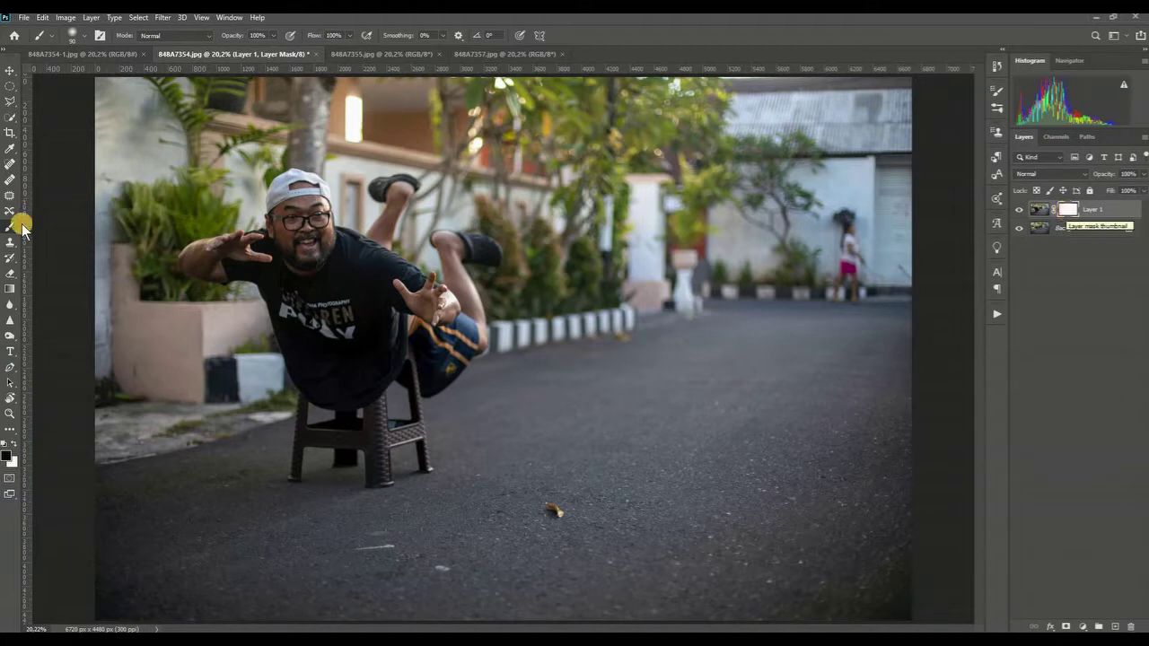
left_click(1067, 213)
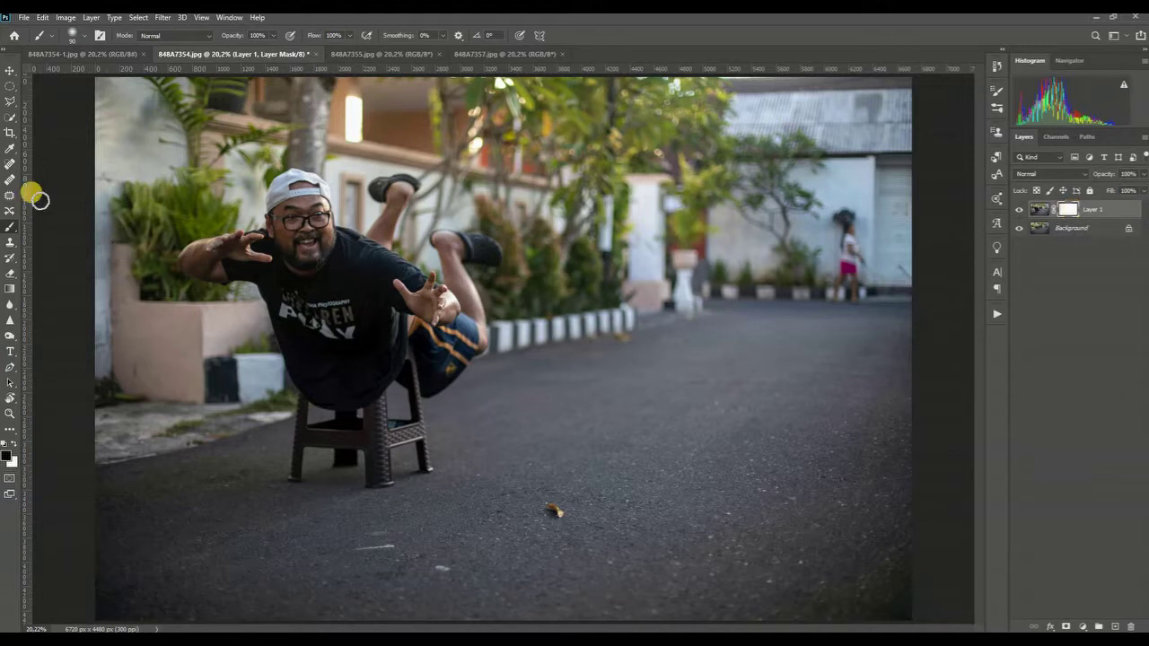
left_click(13, 446)
left_click(14, 446)
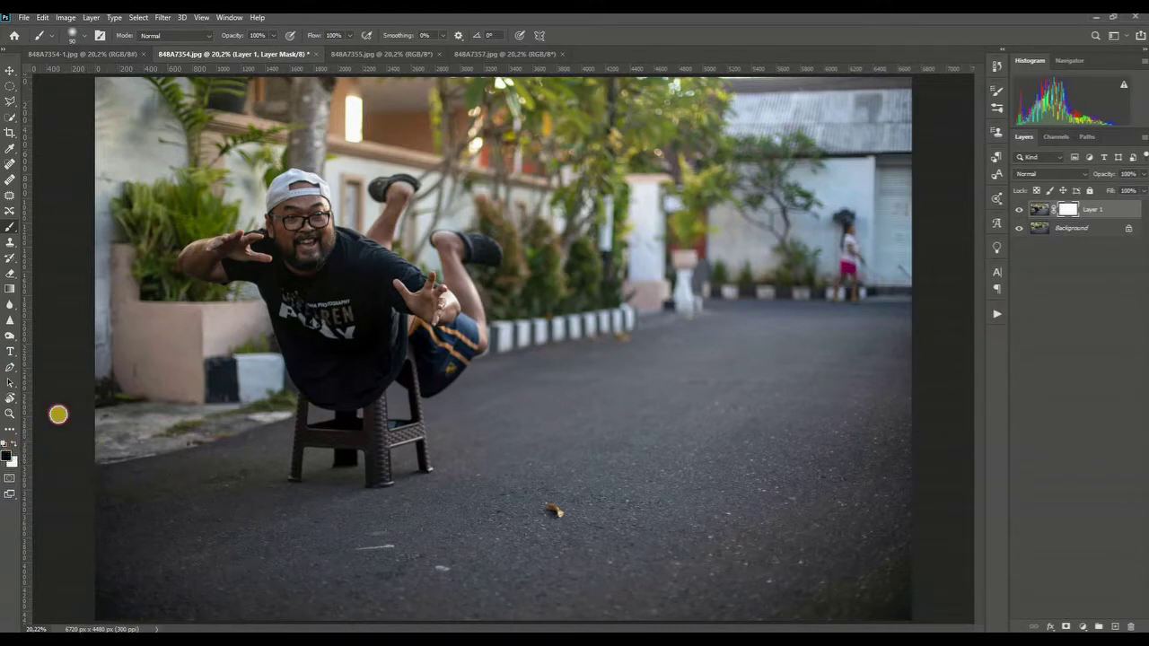
key("x")
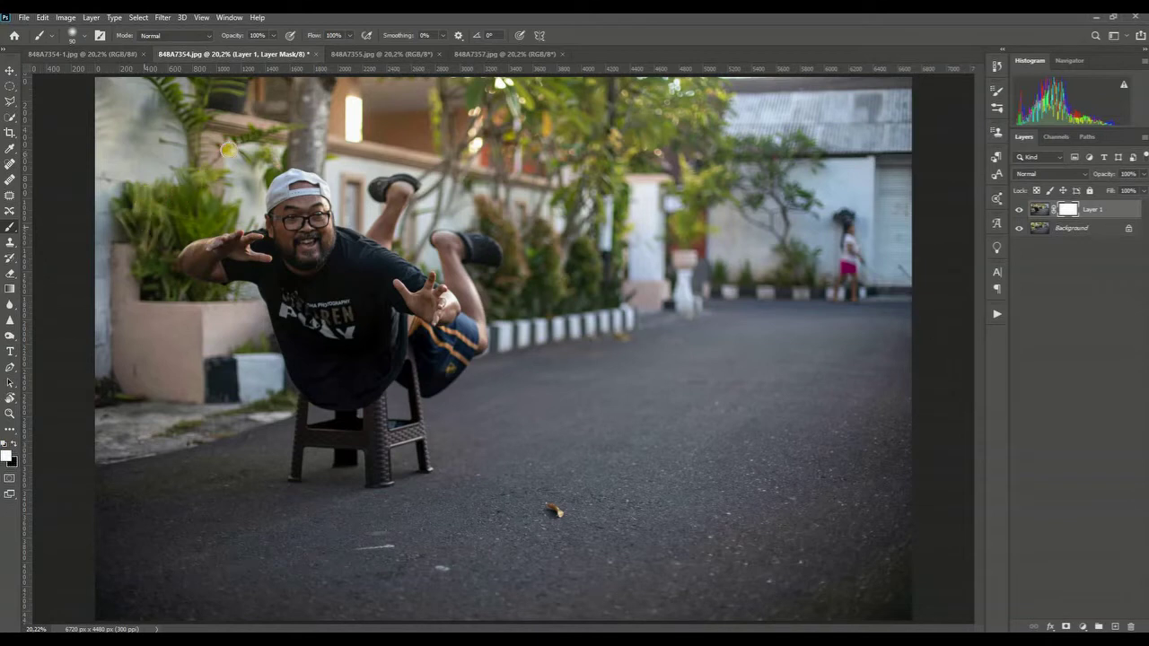
left_click(209, 184)
key("x")
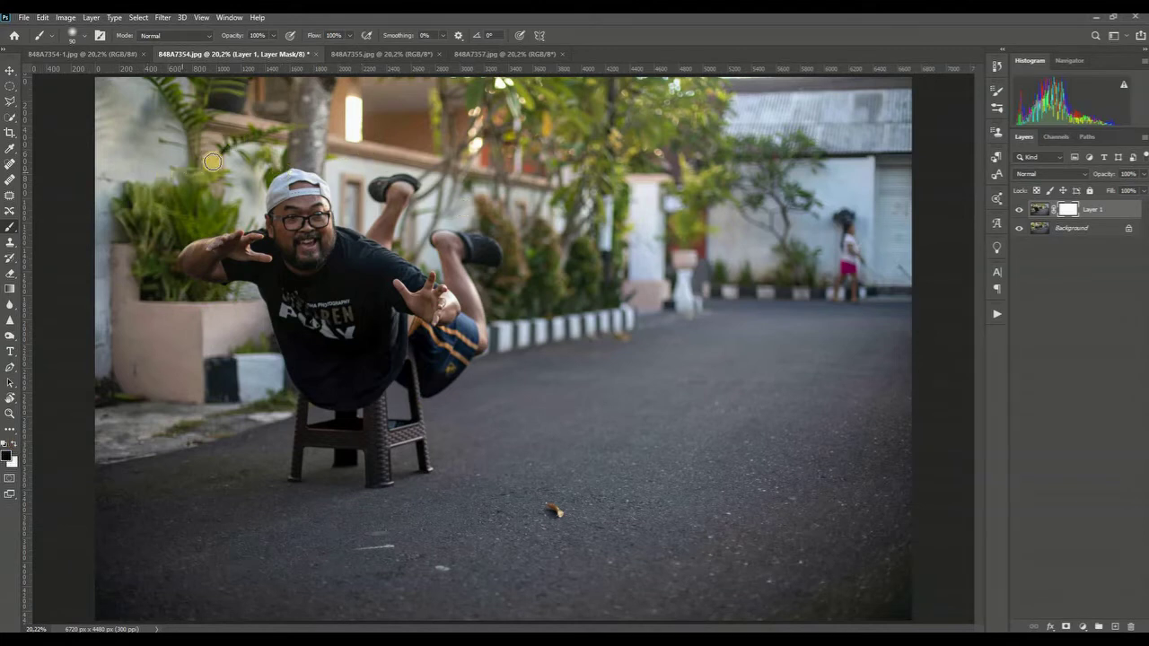
Choose the Soft Round brush with 0% hardness and set its size to 250 px
left_click(75, 38)
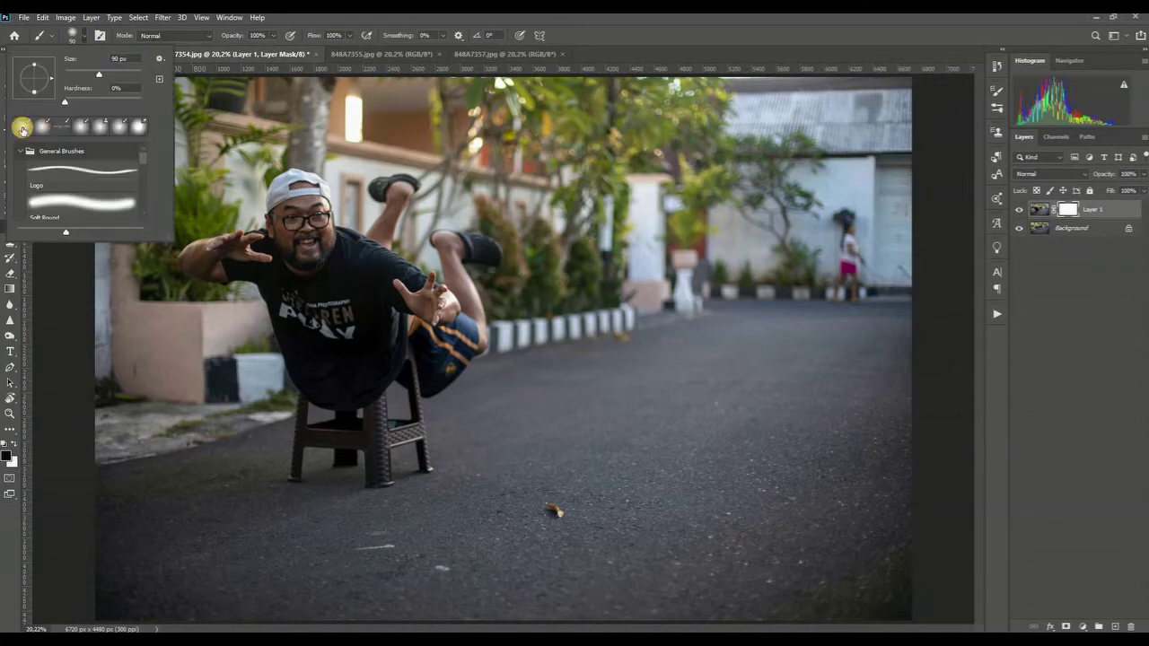
left_click(73, 209)
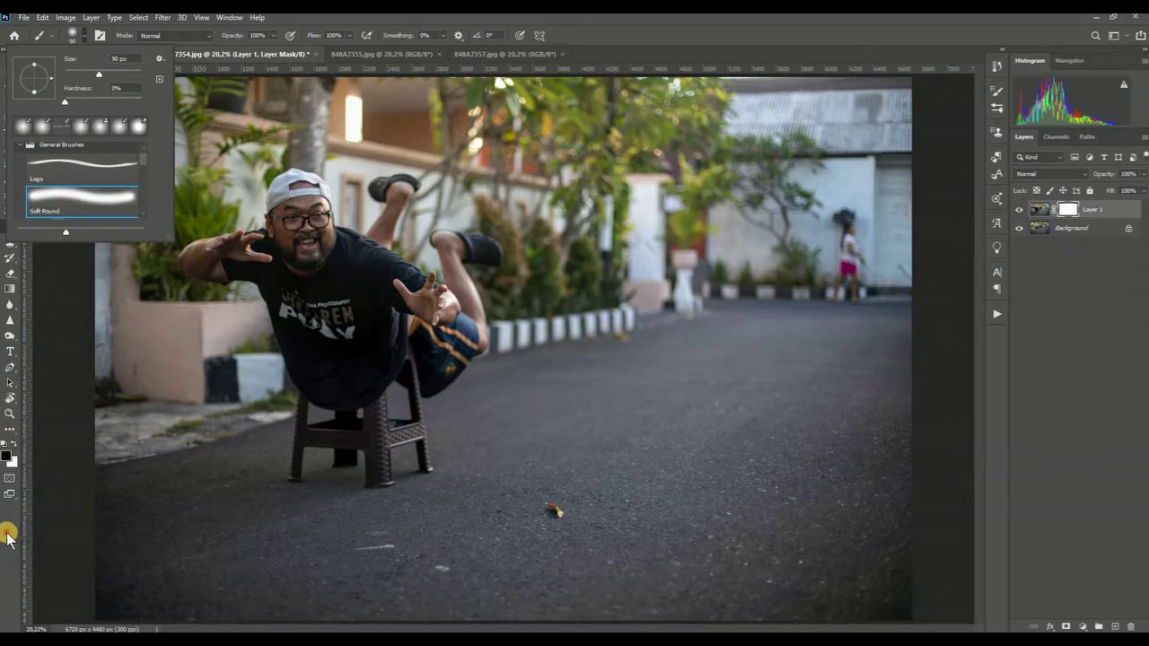
left_click(209, 143)
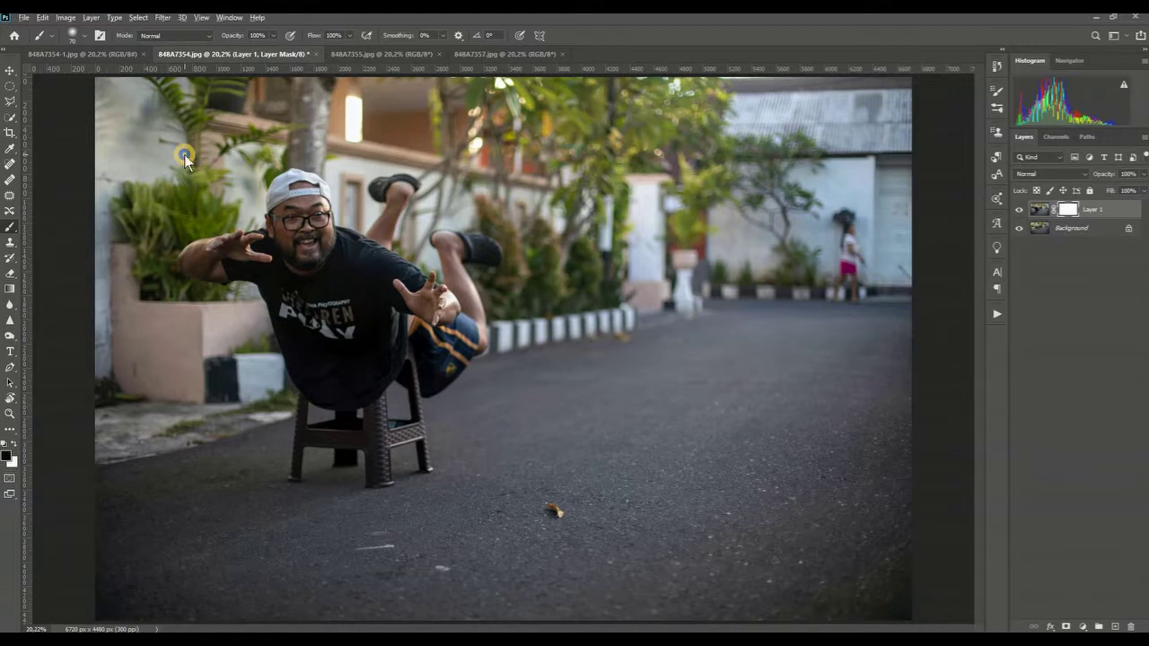
mouse_move(184, 154)
left_mouse_down()
mouse_move(221, 184)
mouse_move(146, 177)
mouse_move(265, 182)
mouse_move(144, 178)
mouse_move(252, 186)
mouse_move(147, 178)
mouse_move(194, 184)
mouse_move(189, 86)
mouse_move(192, 131)
mouse_move(182, 135)
mouse_move(178, 112)
mouse_move(186, 85)
left_mouse_up()
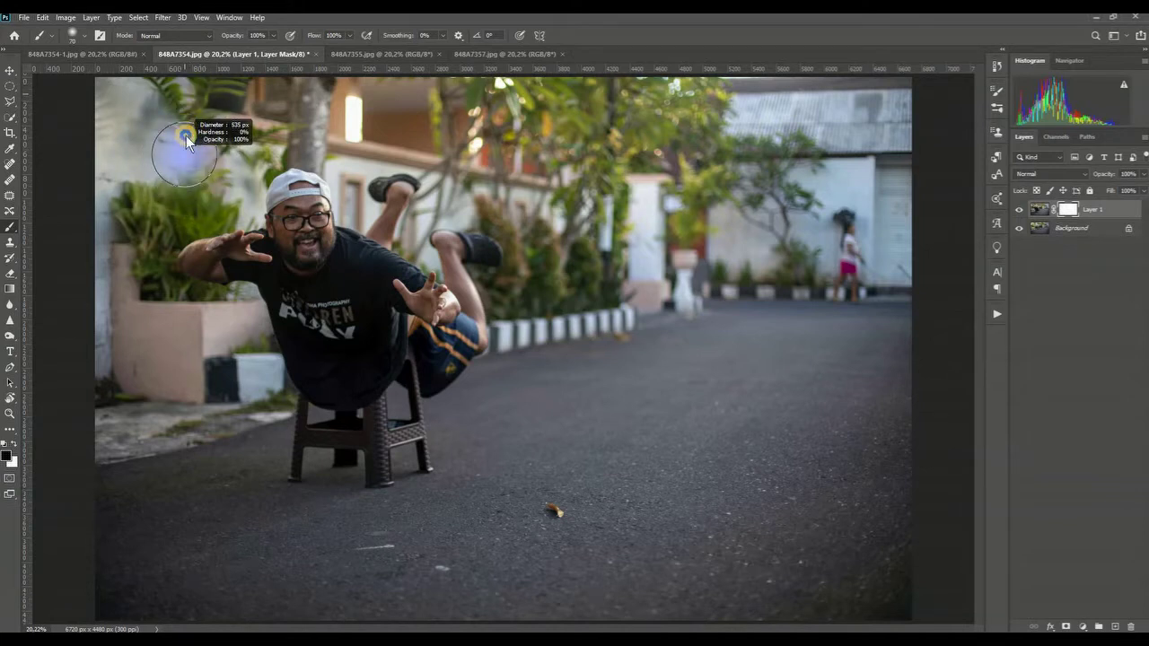
mouse_move(178, 205)
left_mouse_down()
mouse_move(167, 268)
mouse_move(166, 137)
mouse_move(172, 252)
mouse_move(184, 147)
mouse_move(179, 225)
mouse_move(182, 200)
left_mouse_up()
mouse_move(191, 159)
left_mouse_down()
mouse_move(117, 147)
mouse_move(230, 165)
mouse_move(138, 168)
mouse_move(199, 180)
mouse_move(199, 104)
mouse_move(191, 154)
mouse_move(184, 125)
mouse_move(191, 82)
mouse_move(221, 129)
mouse_move(279, 172)
left_mouse_up()
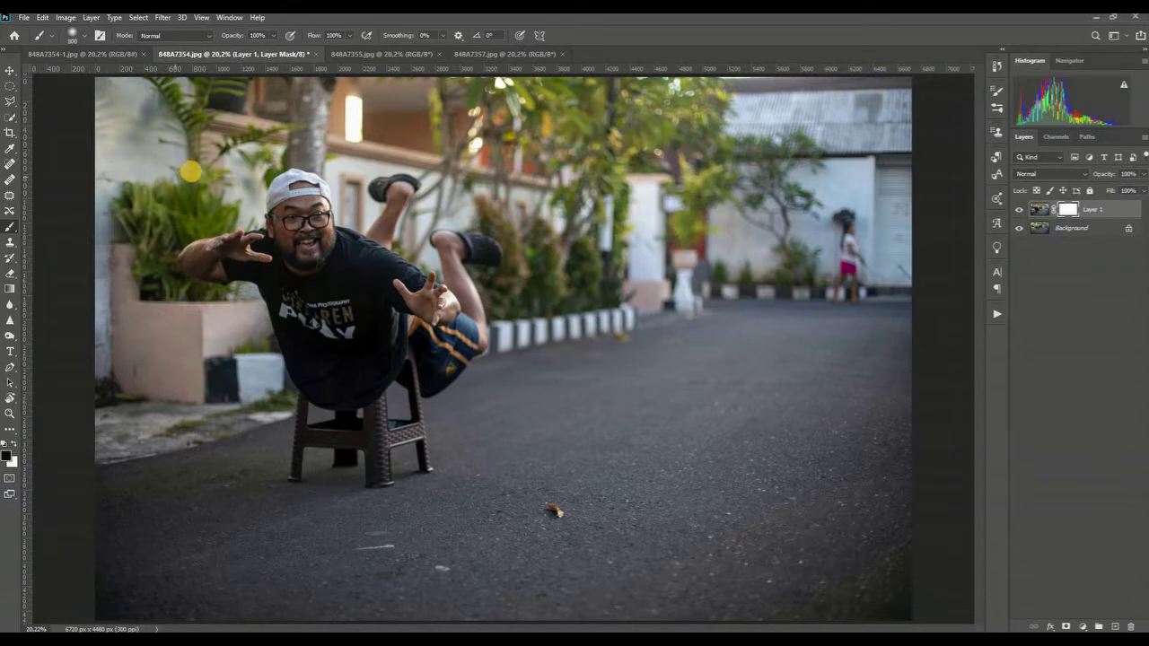
key("bracketleft")
key("bracketleft")
key("bracketleft")
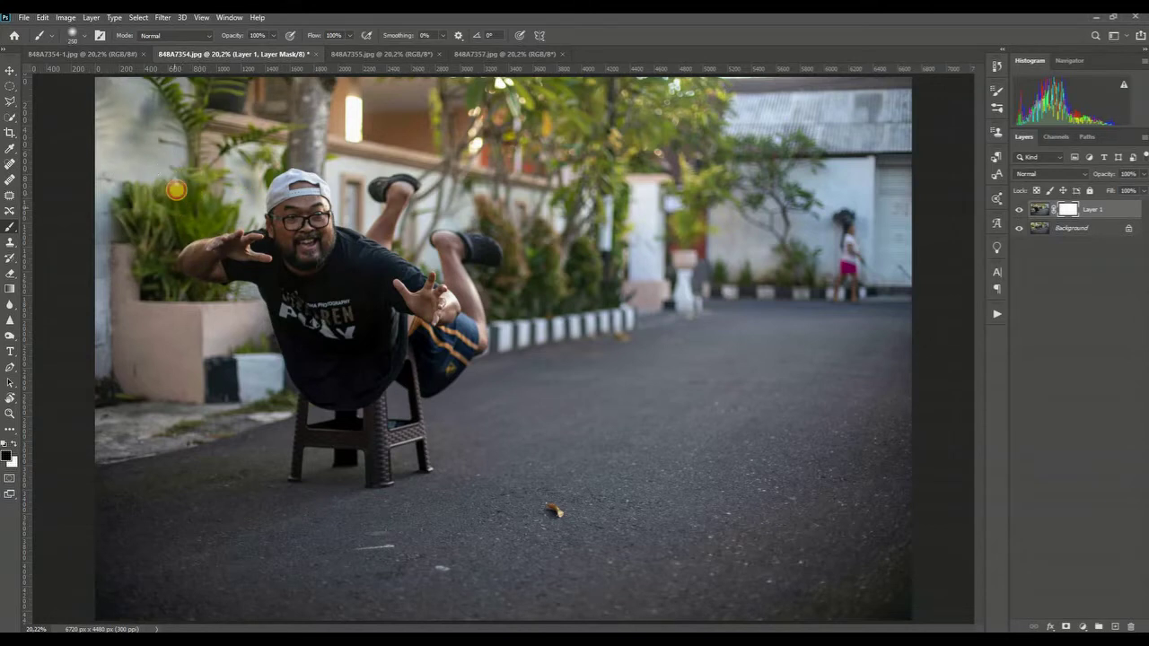
Paint black on Layer 1's mask over the wall, plants and tree behind the man and over the distant girl, checking against the background
mouse_move(137, 188)
left_mouse_down()
mouse_move(205, 152)
mouse_move(154, 167)
mouse_move(162, 145)
mouse_move(193, 111)
left_mouse_up()
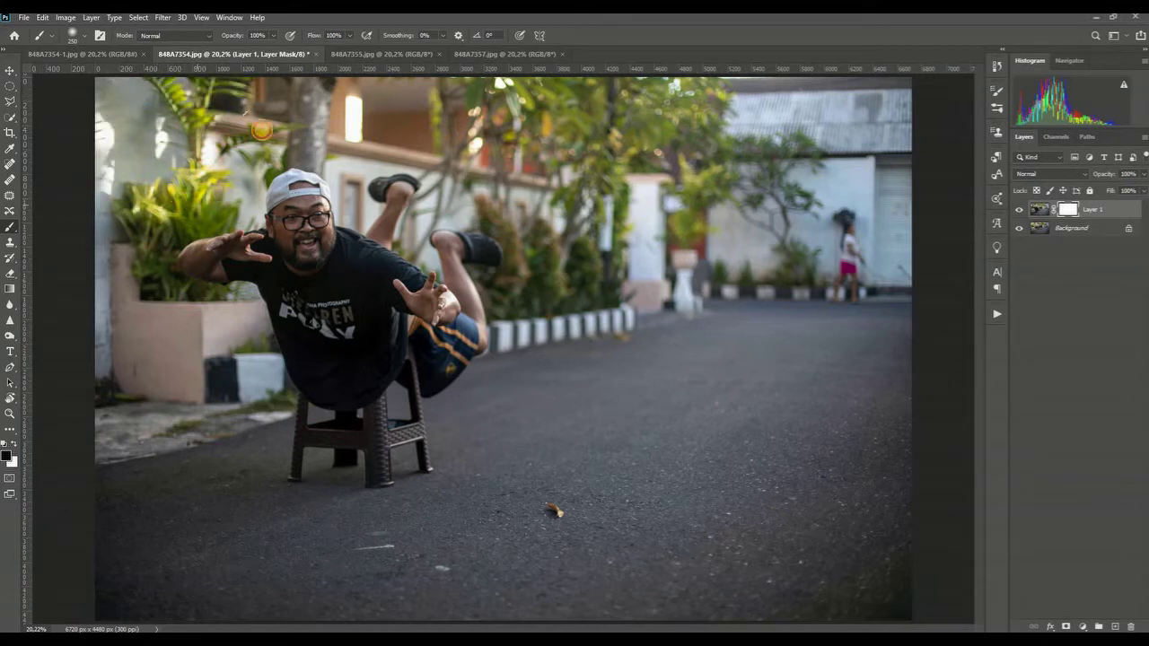
left_click(286, 115)
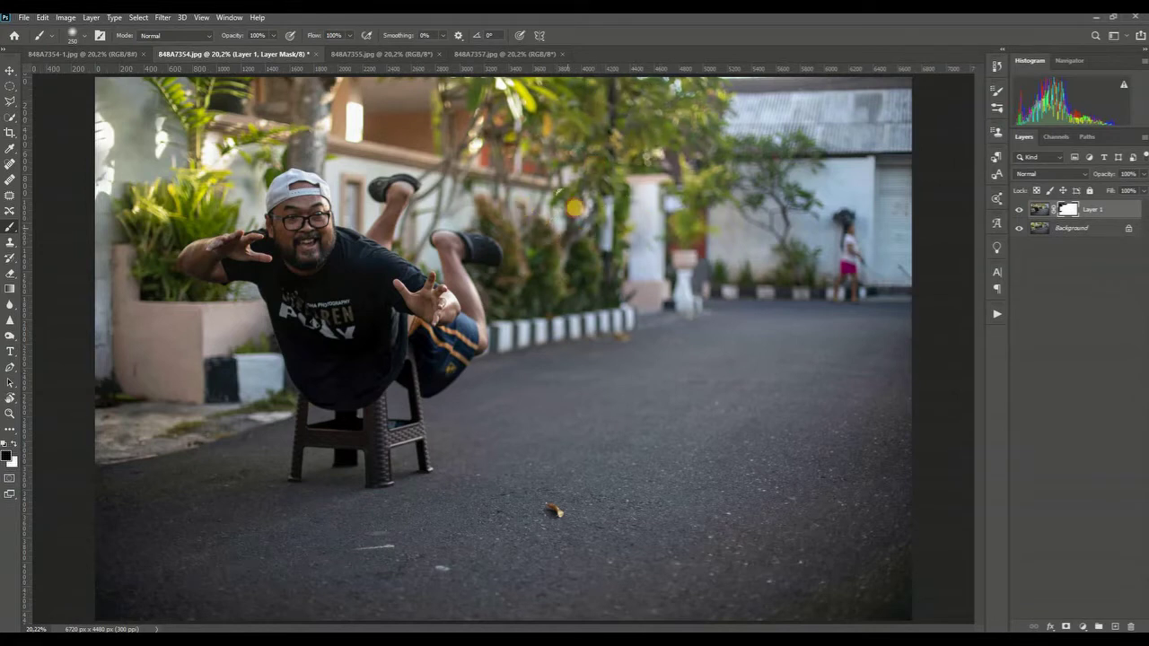
left_click(850, 267)
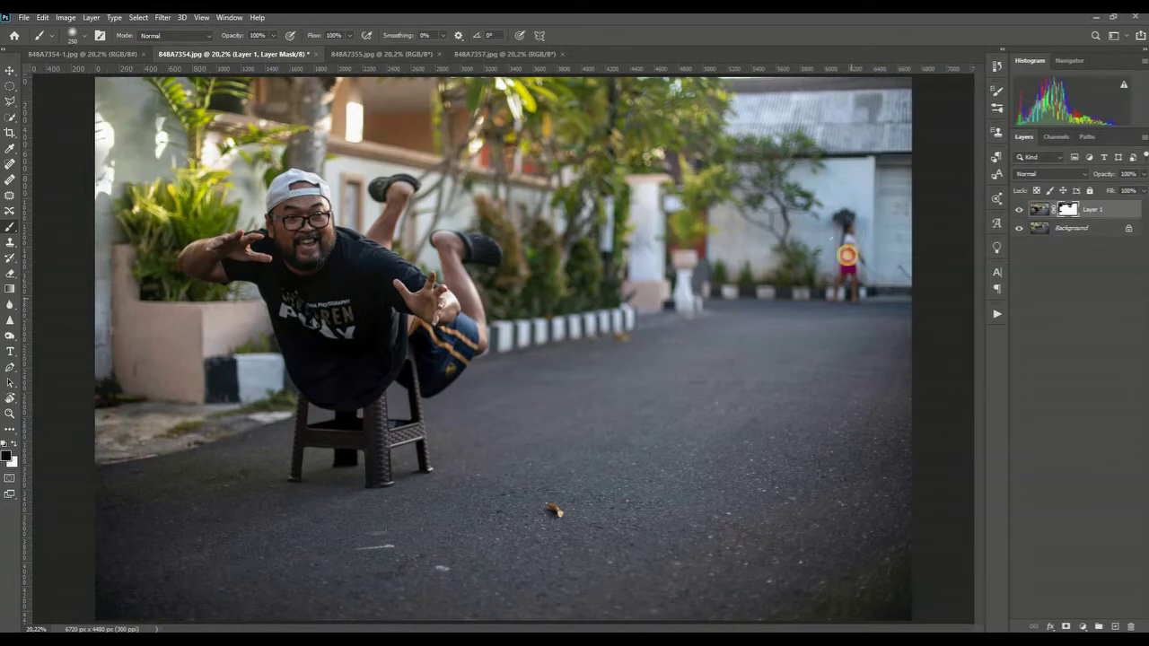
mouse_move(847, 255)
left_mouse_down()
mouse_move(850, 196)
mouse_move(858, 218)
mouse_move(843, 215)
mouse_move(892, 224)
mouse_move(895, 292)
mouse_move(853, 284)
mouse_move(905, 297)
left_mouse_up()
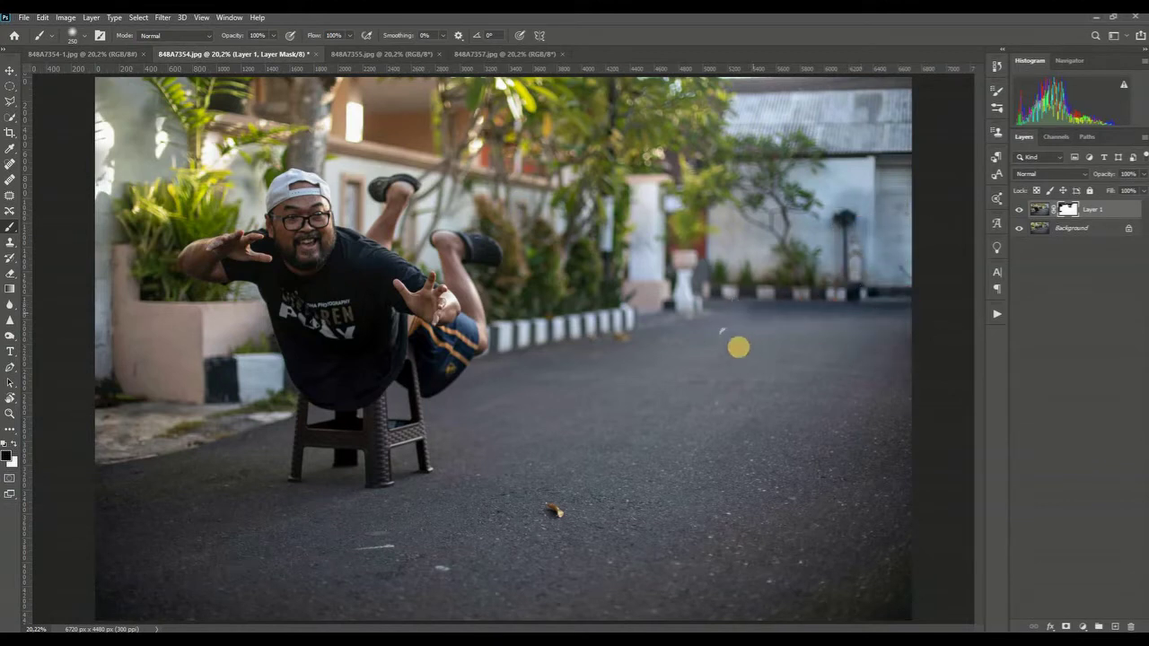
left_click(1019, 209)
left_click(1020, 209)
left_click(1020, 210)
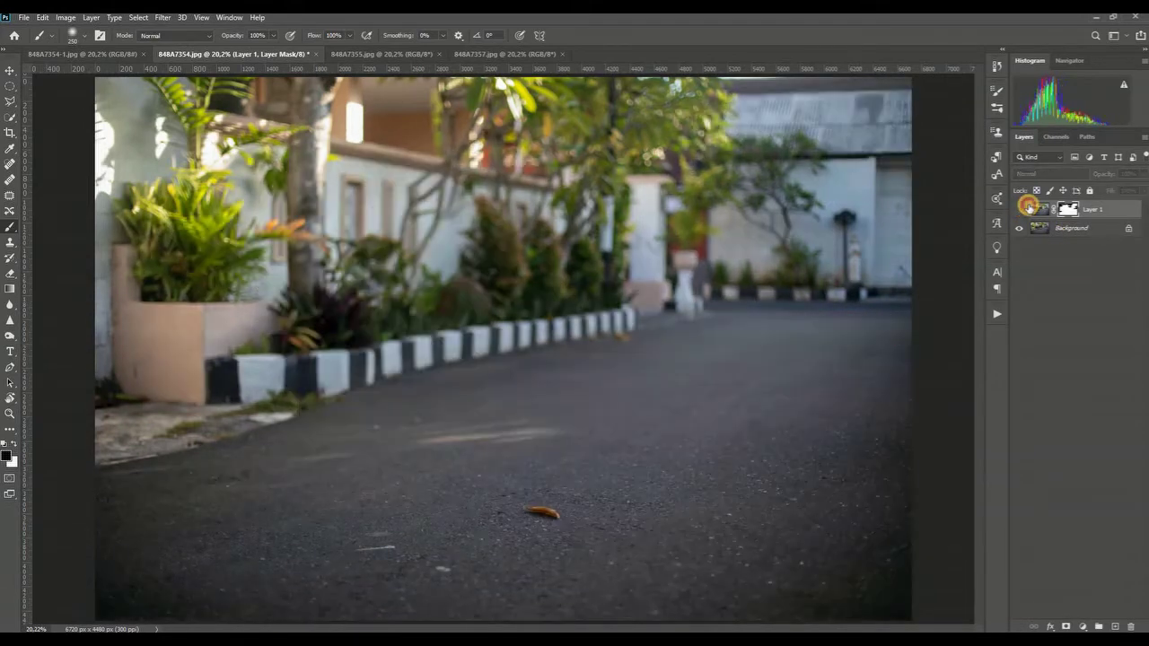
key("ctrl+comma")
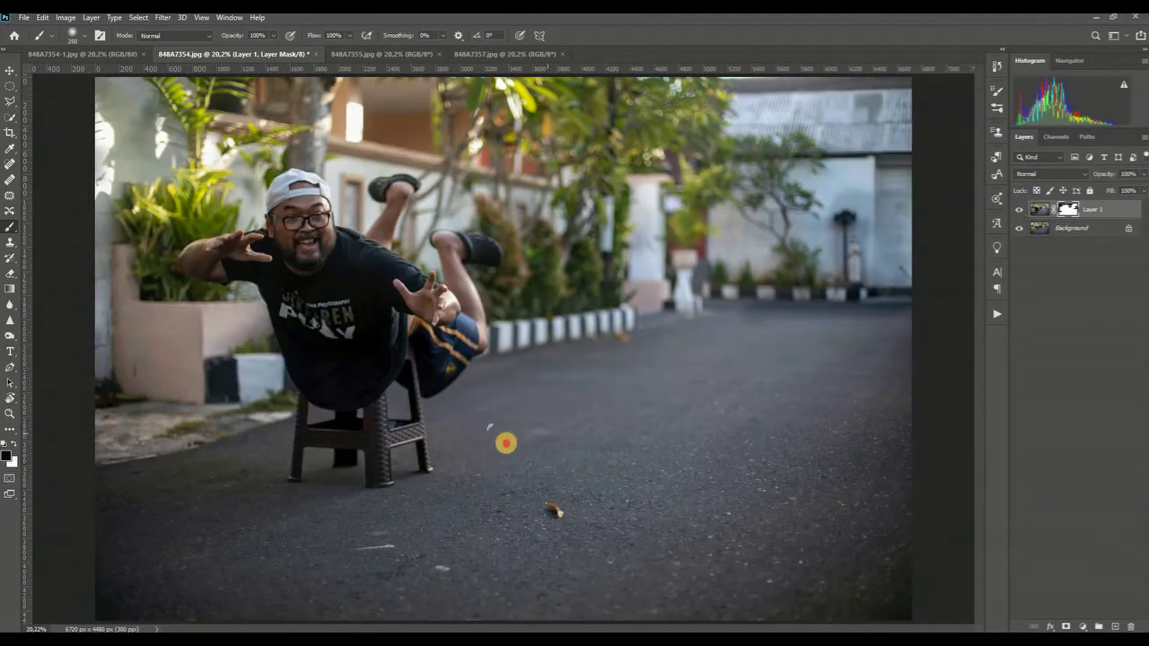
Paint black on Layer 1's mask over the road beside the stool and over the stool's legs with a 150 px brush
left_click(485, 441)
left_click_drag(499, 435, 479, 448)
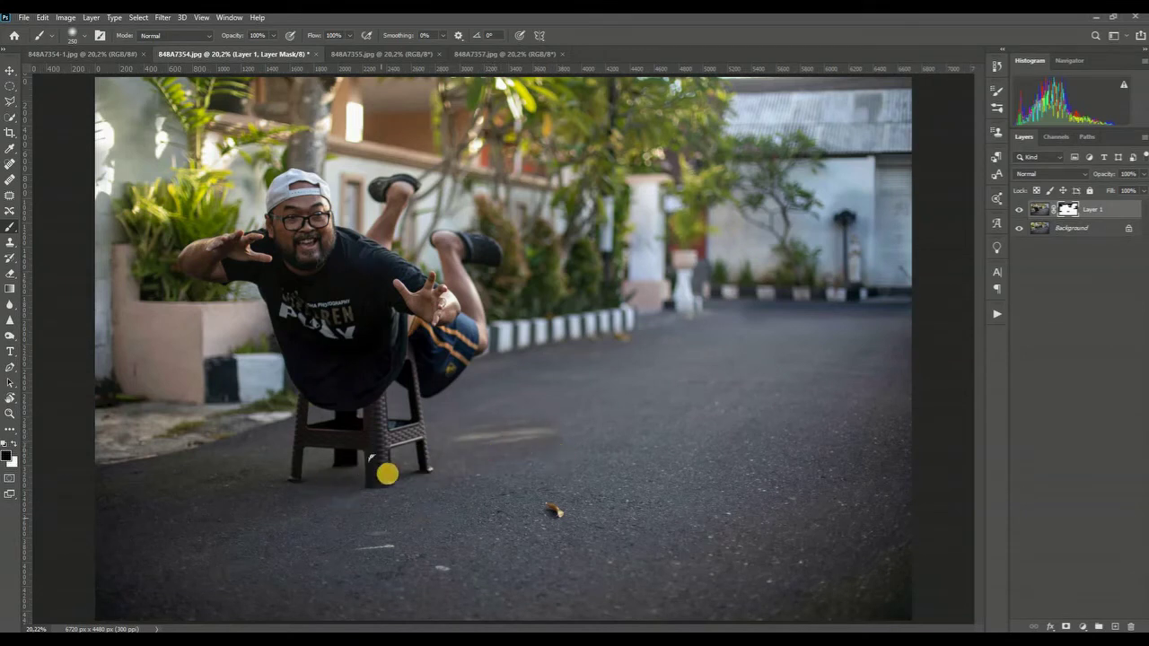
left_click(1018, 209)
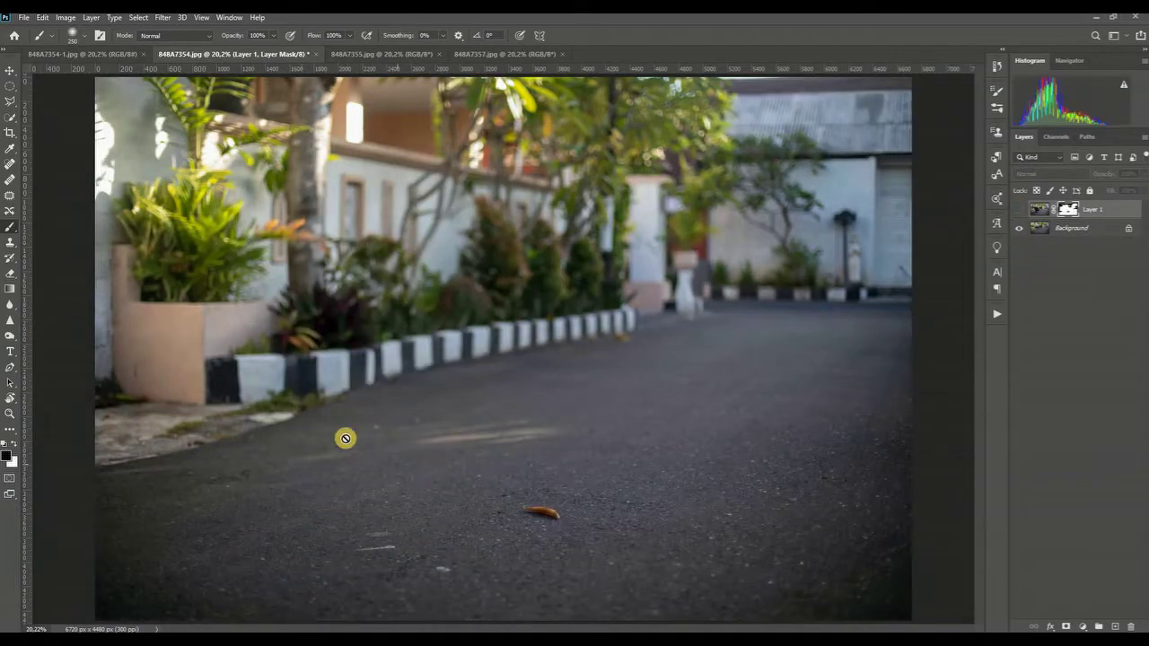
left_click(1019, 210)
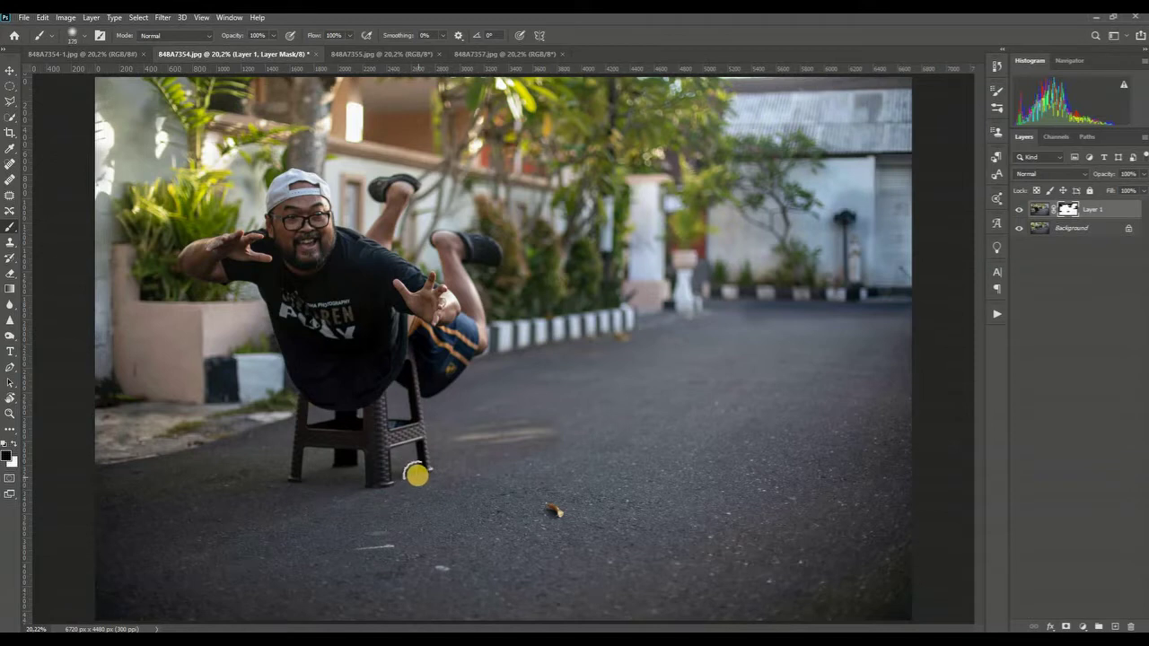
key("[")
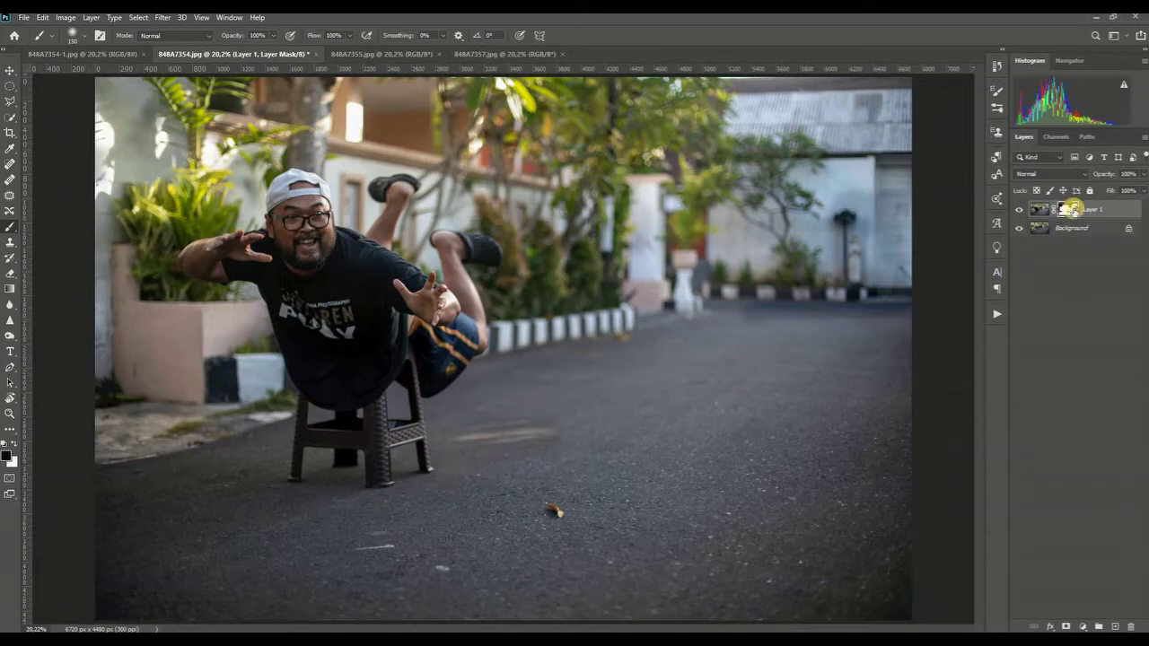
left_click(407, 464)
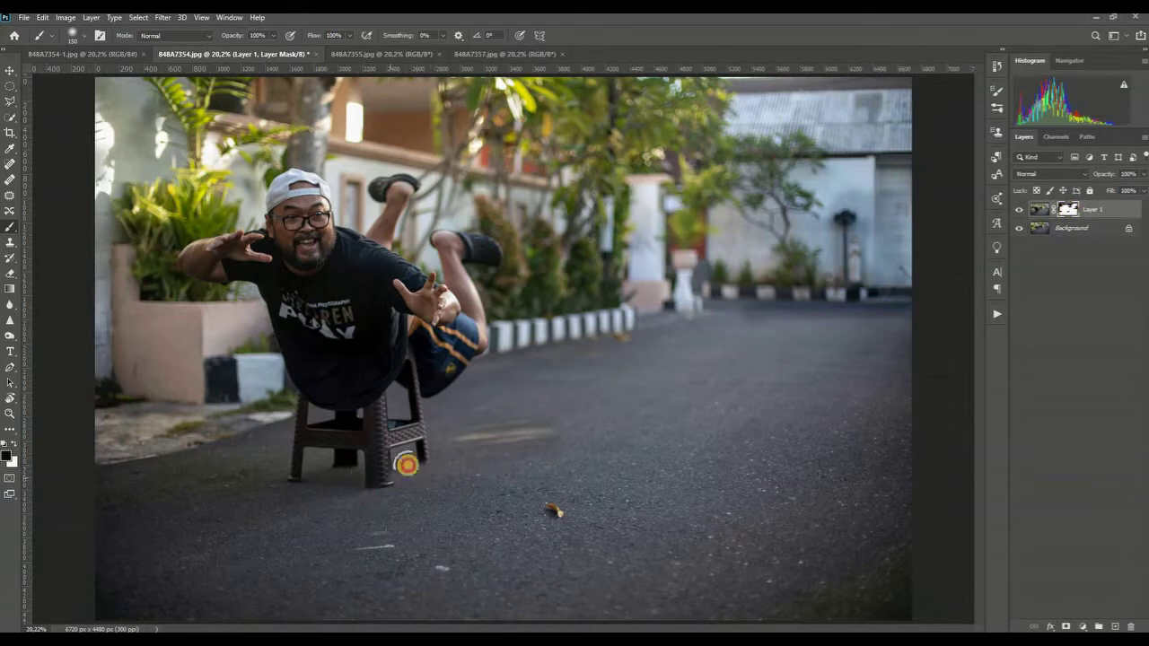
mouse_move(406, 464)
left_mouse_down()
mouse_move(306, 467)
mouse_move(314, 482)
mouse_move(303, 461)
mouse_move(428, 422)
mouse_move(402, 436)
mouse_move(428, 447)
mouse_move(409, 431)
mouse_move(366, 439)
mouse_move(399, 419)
mouse_move(386, 424)
mouse_move(440, 424)
mouse_move(416, 450)
mouse_move(326, 461)
mouse_move(324, 483)
mouse_move(340, 486)
mouse_move(295, 451)
left_mouse_up()
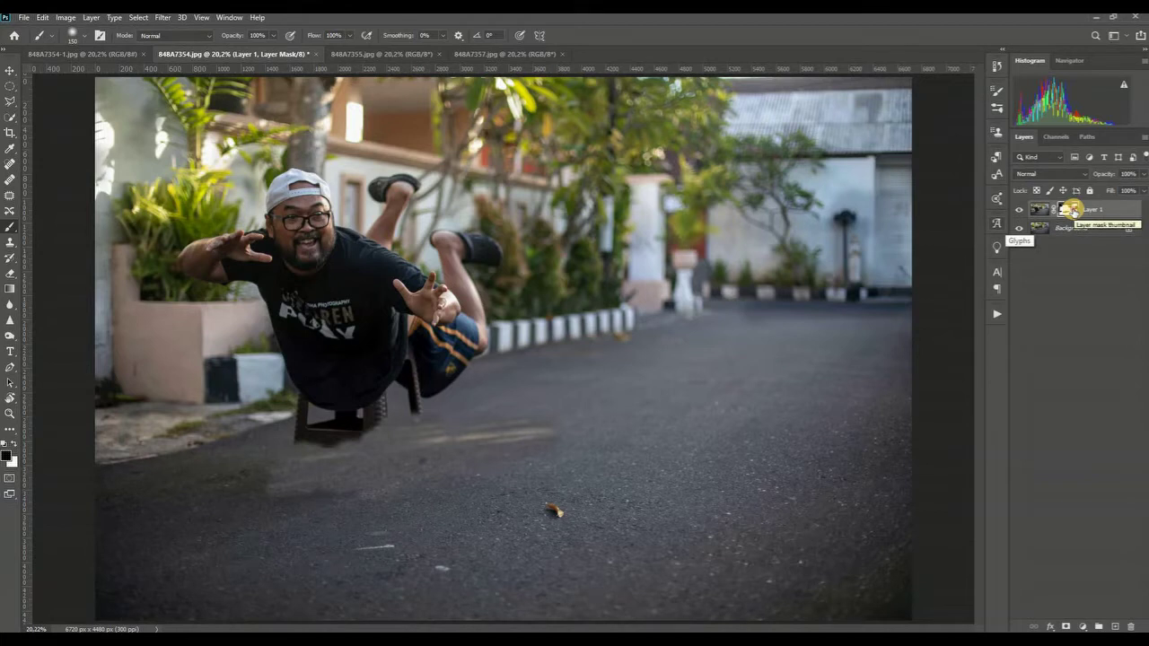
Delete Layer 1's mask without applying it and unlock the Background as a regular layer
left_click_drag(1072, 210, 1134, 627)
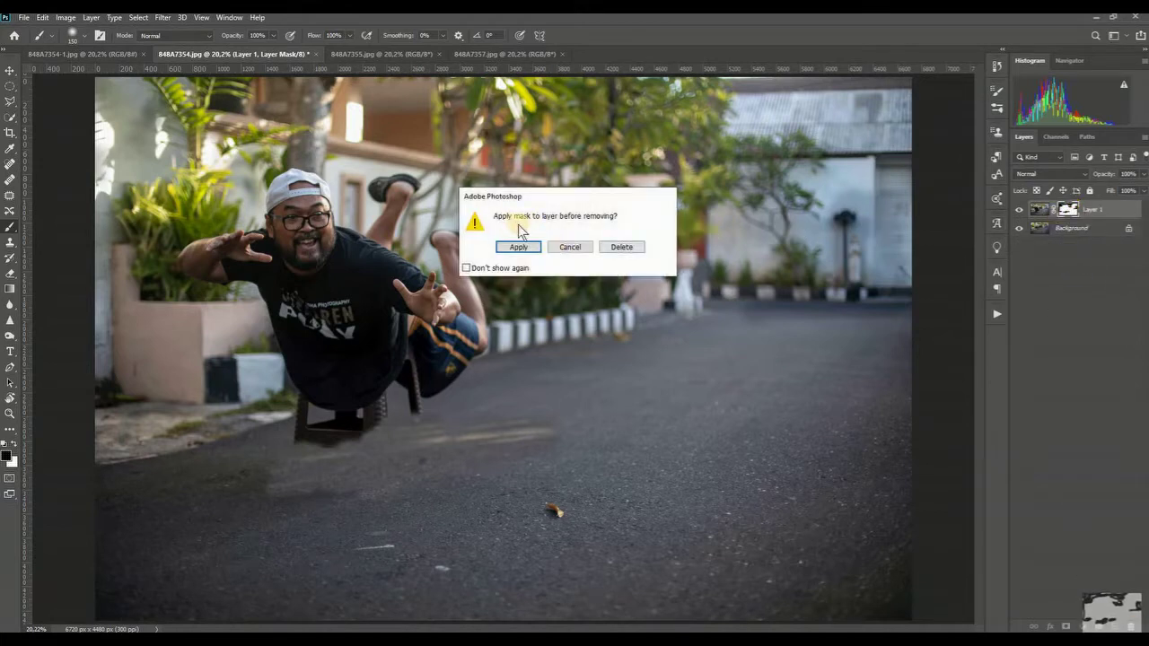
left_click(621, 246)
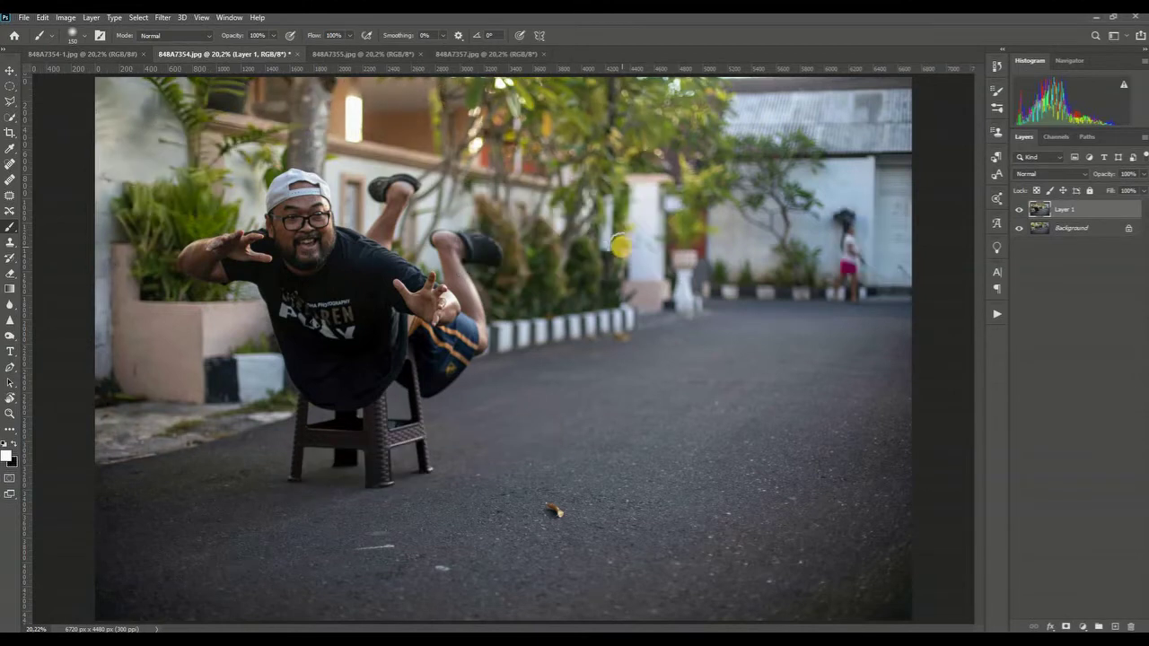
left_click(1132, 230)
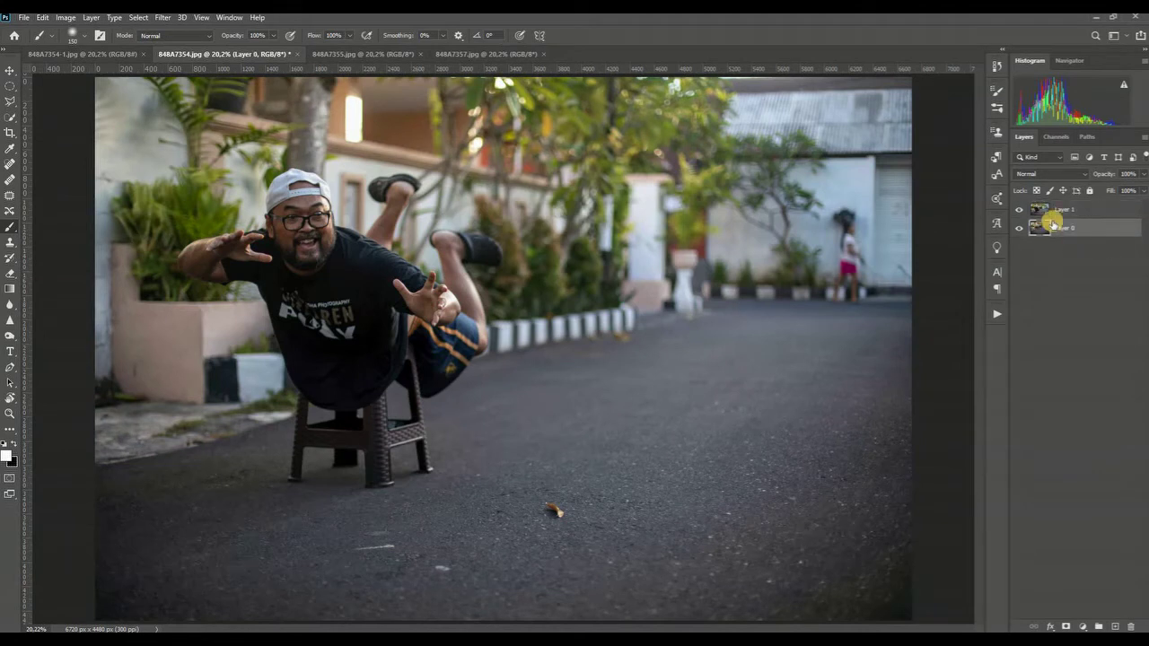
Add a black layer mask to Layer 1 and check its effect by disabling and re-enabling it
left_click(1049, 212)
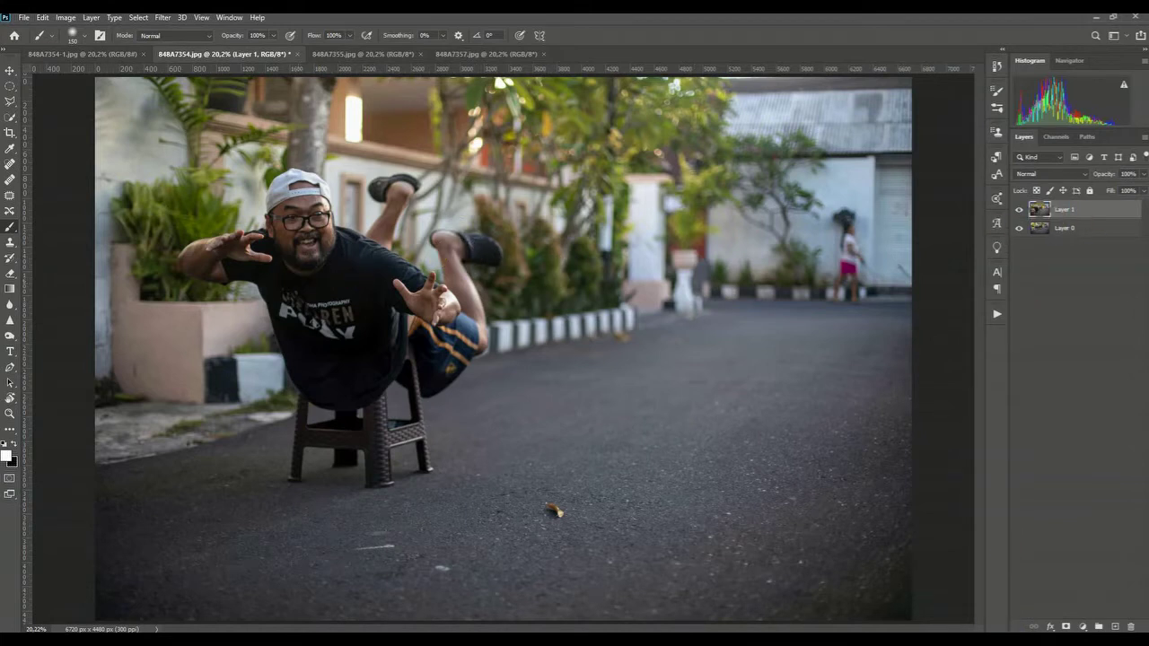
left_click(1068, 625, "alt")
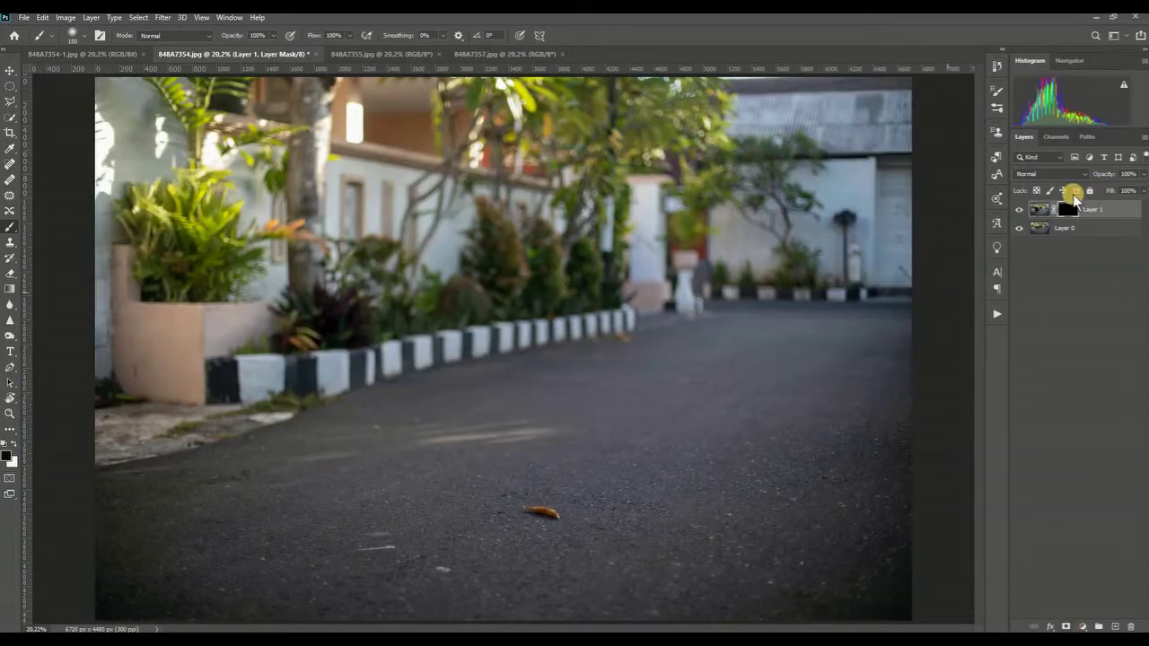
left_click(1019, 210)
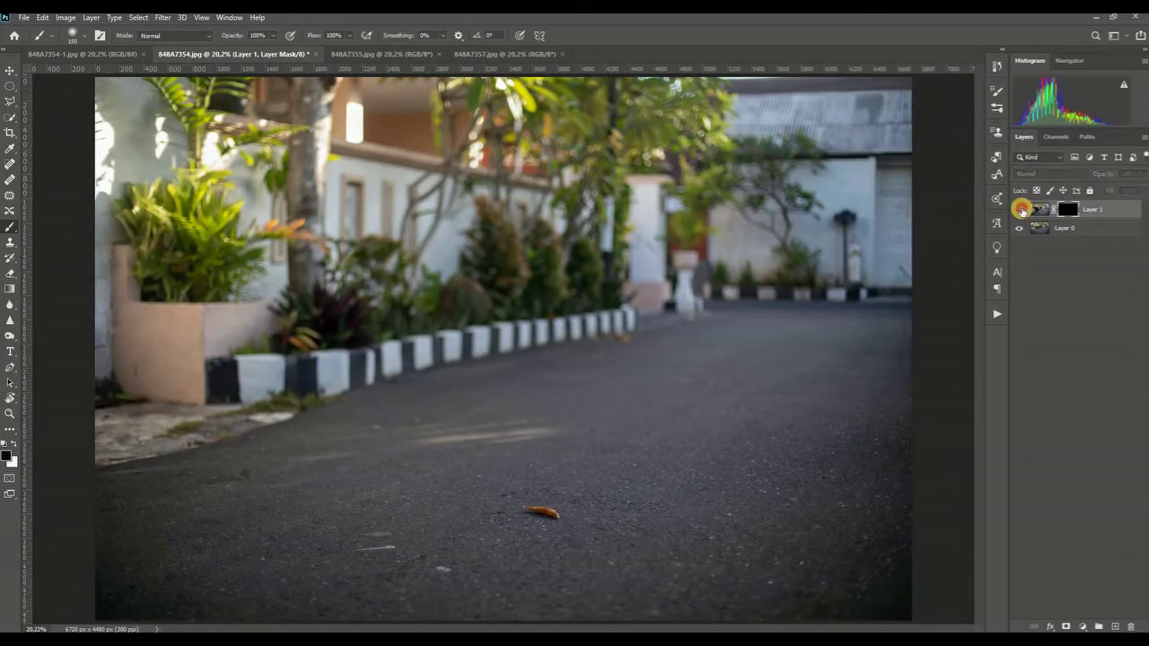
left_click(1063, 211)
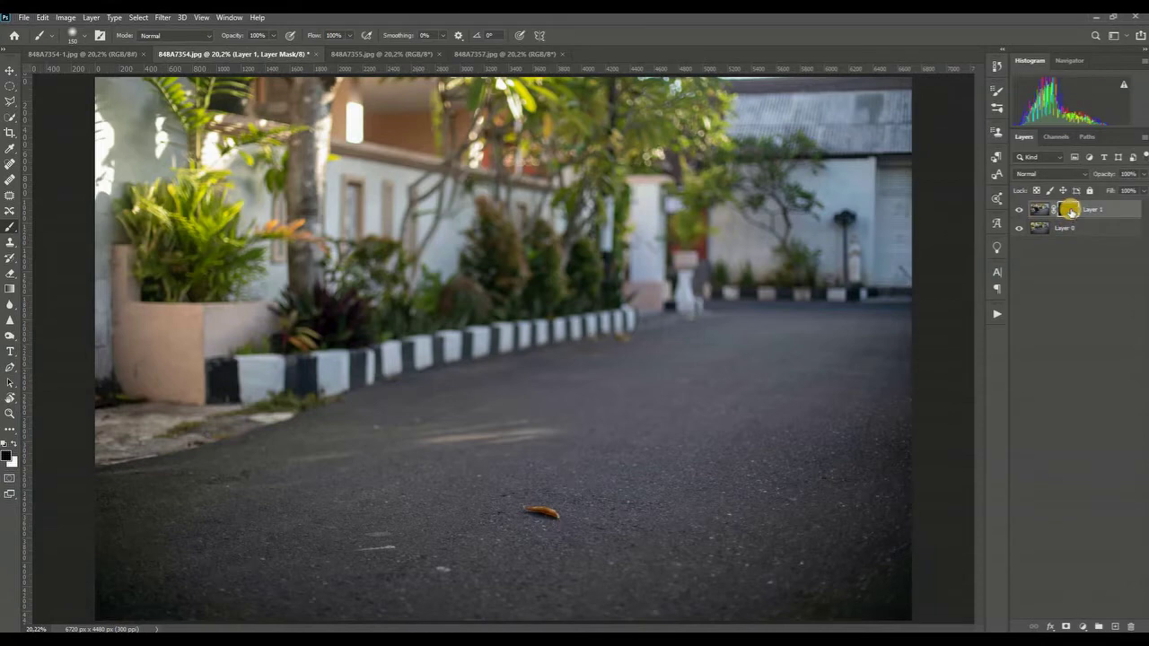
left_click(1069, 209, "shift")
left_click(1070, 210, "shift")
left_click(1070, 210, "shift")
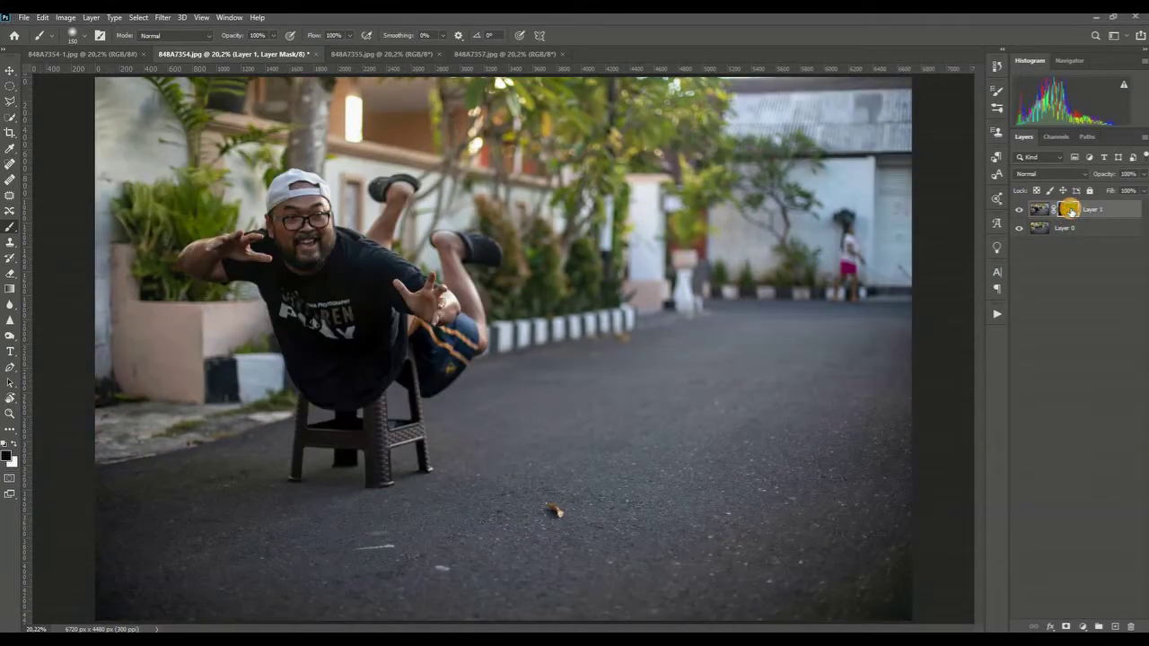
left_click(1070, 210, "shift")
left_click(1069, 210, "shift")
left_click(1070, 211, "shift")
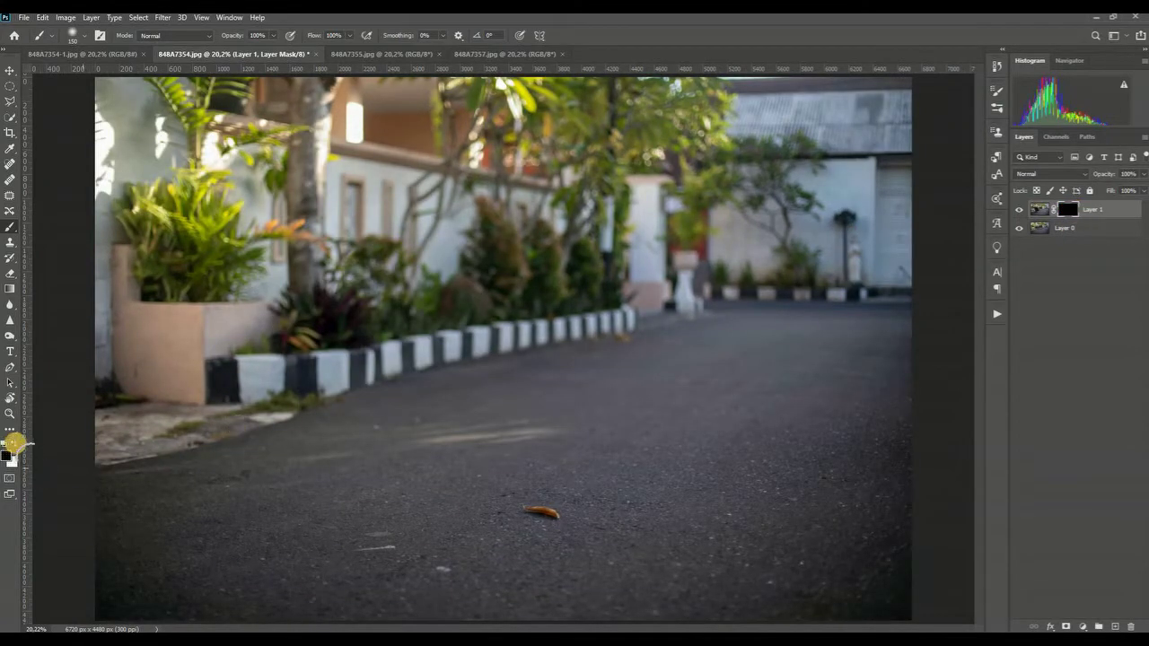
Paint white on Layer 1's black mask with a 250 px brush to reveal the man's head, torso, arms, shorts and legs
left_click(14, 445)
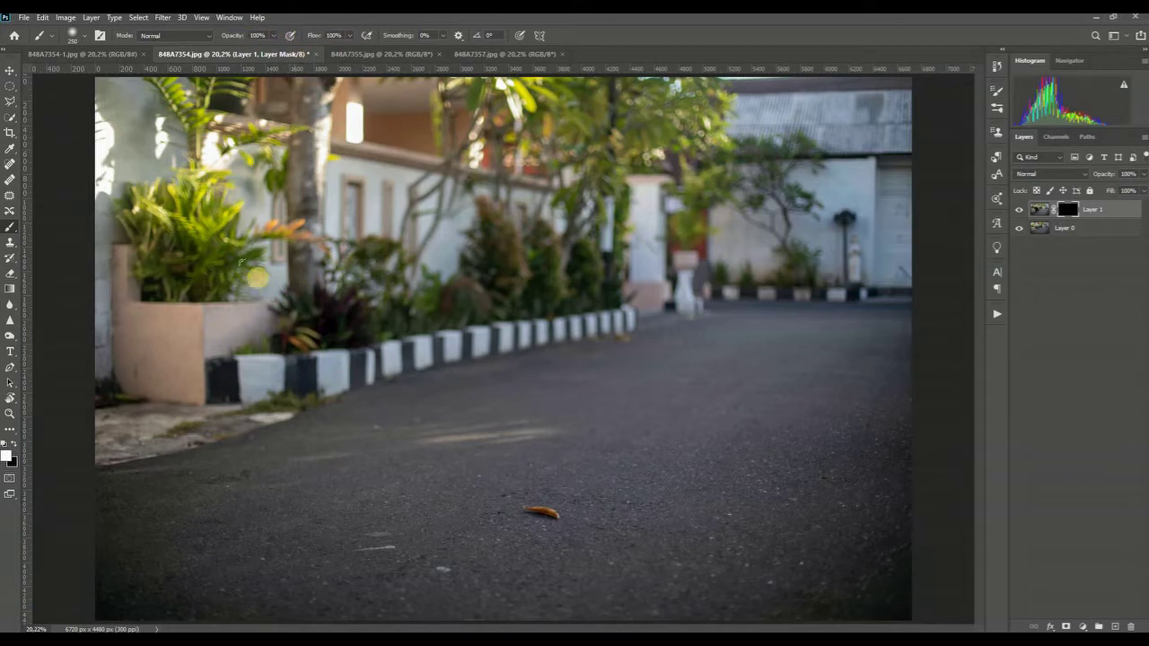
mouse_move(265, 262)
left_mouse_down()
mouse_move(231, 263)
mouse_move(236, 240)
mouse_move(171, 260)
mouse_move(204, 265)
mouse_move(262, 245)
mouse_move(258, 272)
mouse_move(273, 276)
mouse_move(279, 231)
mouse_move(256, 234)
mouse_move(306, 194)
mouse_move(263, 196)
mouse_move(303, 189)
mouse_move(321, 194)
mouse_move(325, 244)
mouse_move(308, 229)
mouse_move(281, 243)
mouse_move(296, 284)
mouse_move(182, 271)
mouse_move(393, 250)
mouse_move(405, 290)
mouse_move(449, 280)
mouse_move(432, 292)
mouse_move(452, 296)
mouse_move(444, 322)
mouse_move(316, 281)
mouse_move(323, 270)
mouse_move(280, 299)
mouse_move(281, 316)
mouse_move(309, 336)
mouse_move(330, 333)
mouse_move(297, 324)
mouse_move(360, 319)
mouse_move(378, 349)
mouse_move(285, 367)
mouse_move(298, 364)
mouse_move(307, 392)
mouse_move(340, 380)
mouse_move(326, 393)
mouse_move(385, 349)
mouse_move(341, 403)
mouse_move(425, 328)
mouse_move(375, 376)
mouse_move(319, 367)
mouse_move(436, 338)
mouse_move(428, 364)
mouse_move(448, 345)
mouse_move(456, 354)
mouse_move(460, 339)
mouse_move(413, 364)
mouse_move(396, 390)
mouse_move(456, 314)
mouse_move(444, 263)
mouse_move(461, 239)
mouse_move(472, 257)
mouse_move(499, 253)
left_mouse_up()
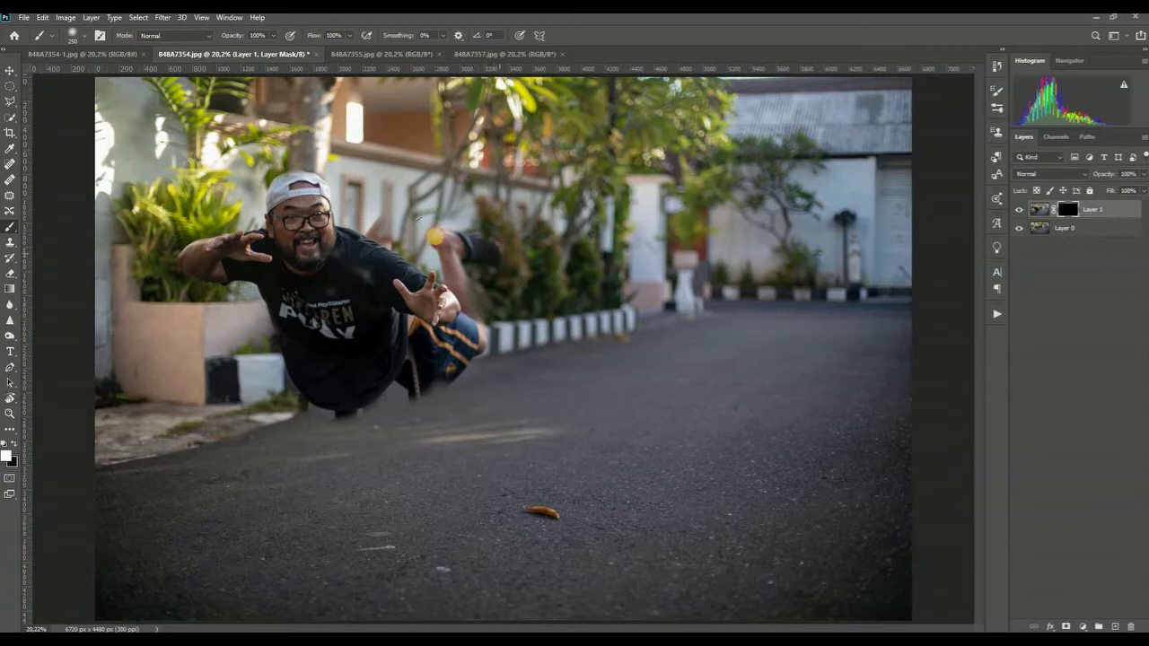
mouse_move(435, 236)
left_mouse_down()
mouse_move(492, 259)
mouse_move(444, 241)
mouse_move(481, 356)
mouse_move(472, 310)
mouse_move(462, 356)
mouse_move(430, 388)
mouse_move(476, 339)
left_mouse_up()
mouse_move(449, 263)
left_mouse_down()
mouse_move(472, 242)
mouse_move(340, 297)
mouse_move(332, 255)
mouse_move(339, 353)
mouse_move(307, 304)
mouse_move(300, 340)
mouse_move(400, 323)
mouse_move(440, 326)
mouse_move(456, 342)
mouse_move(464, 234)
mouse_move(398, 290)
mouse_move(398, 253)
left_mouse_up()
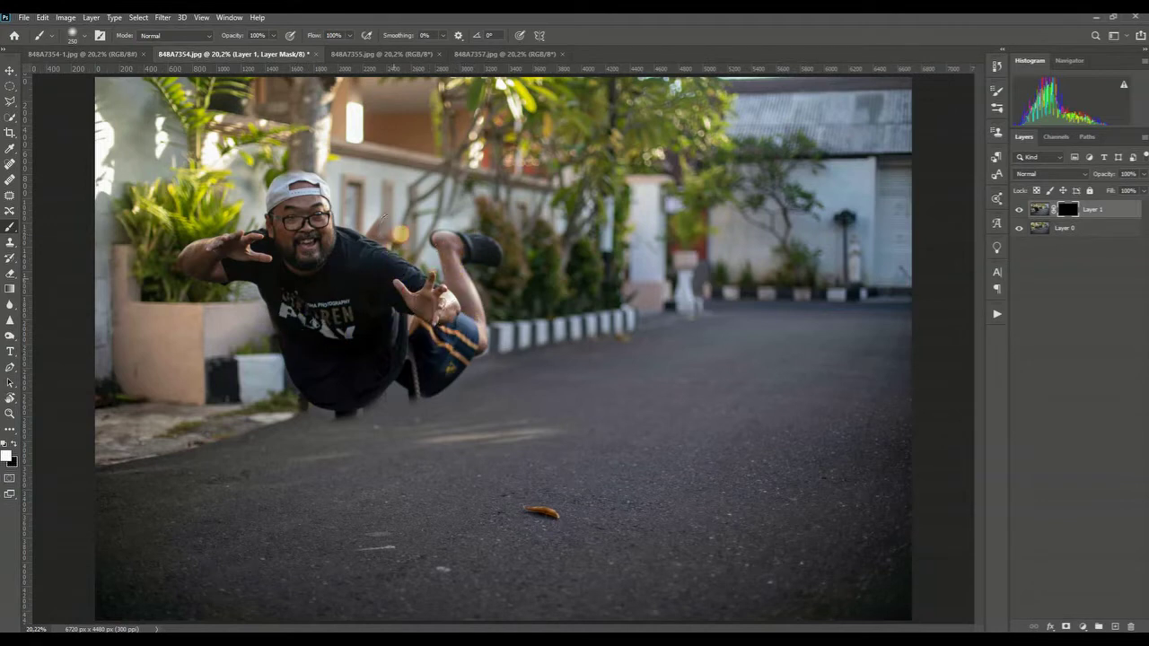
mouse_move(397, 204)
left_mouse_down()
mouse_move(359, 194)
mouse_move(404, 185)
mouse_move(392, 223)
mouse_move(397, 205)
mouse_move(376, 189)
mouse_move(403, 204)
mouse_move(394, 227)
mouse_move(417, 270)
left_mouse_up()
mouse_move(457, 313)
left_mouse_down()
mouse_move(466, 340)
mouse_move(449, 274)
mouse_move(290, 266)
left_mouse_up()
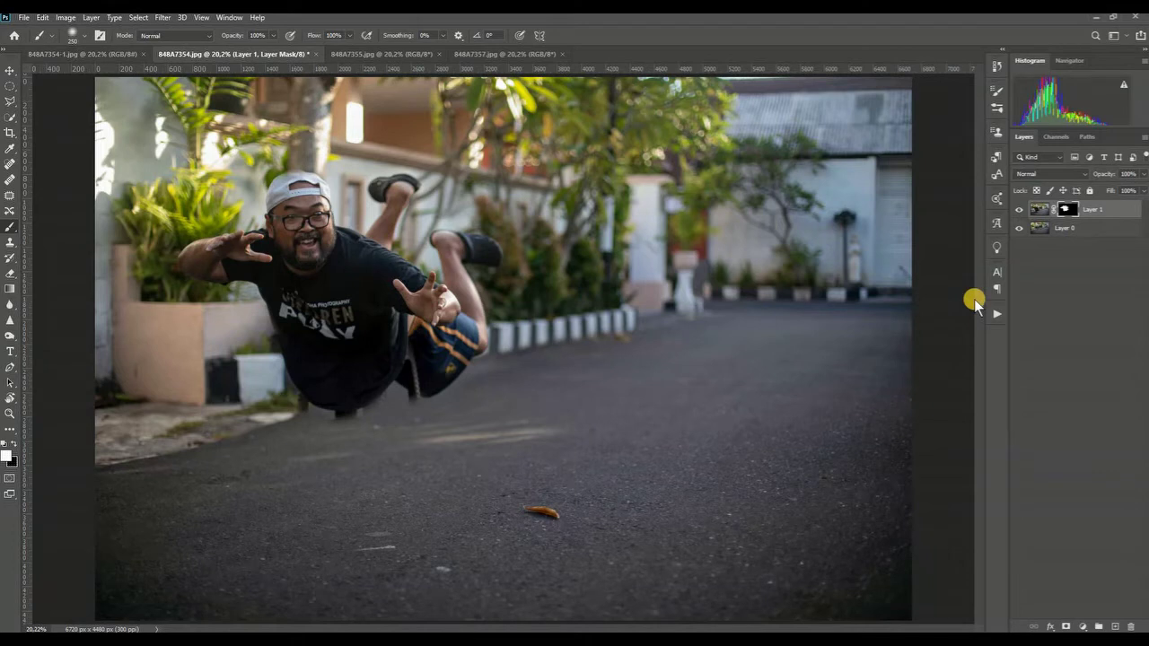
Paint black on Layer 1's mask with a 40 px brush over the stool remnants below the man's shirt and shorts
mouse_move(534, 557)
left_mouse_down()
mouse_move(265, 475)
mouse_move(270, 396)
mouse_move(276, 421)
mouse_move(289, 418)
mouse_move(266, 409)
mouse_move(355, 414)
mouse_move(387, 398)
mouse_move(403, 415)
mouse_move(387, 434)
mouse_move(306, 437)
left_mouse_up()
key("ctrl+plus")
key("ctrl+plus")
key("ctrl+plus")
key("ctrl+plus")
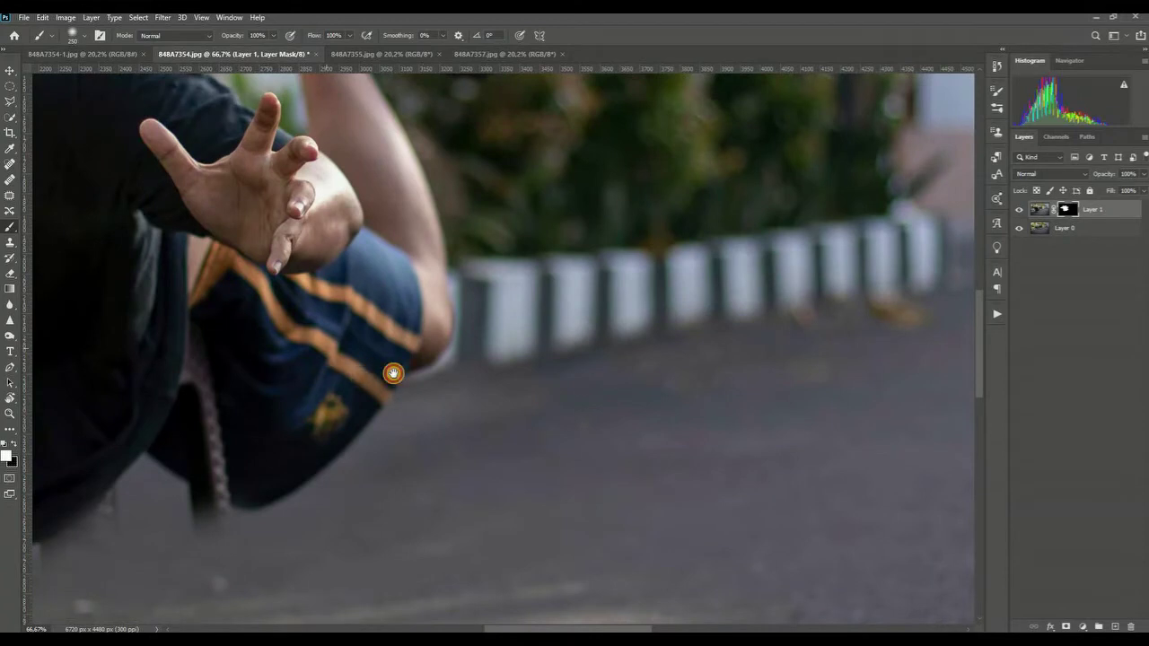
scroll(444, 367, "left", 3)
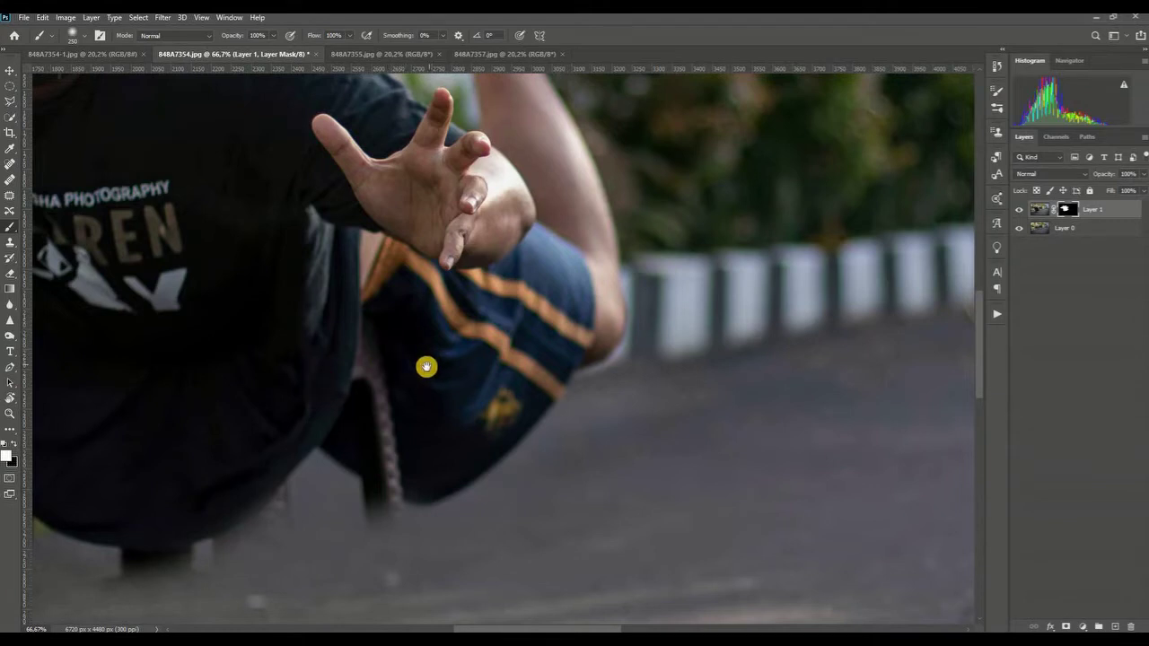
left_click_drag(541, 279, 703, 269)
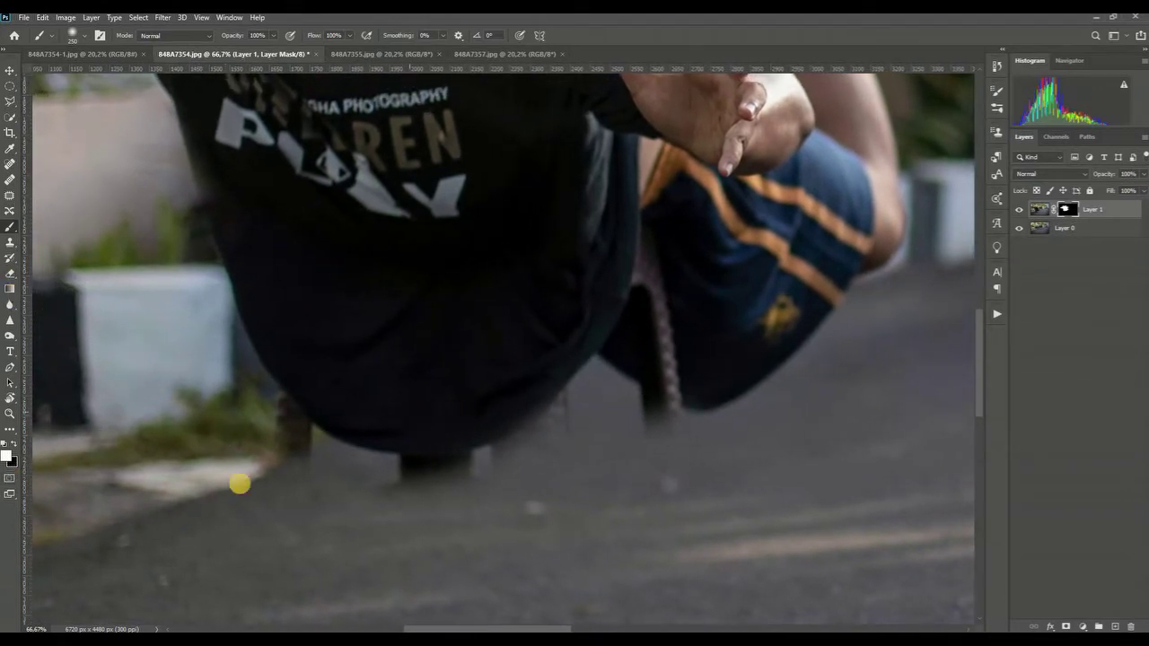
left_click(14, 445)
left_click(13, 445)
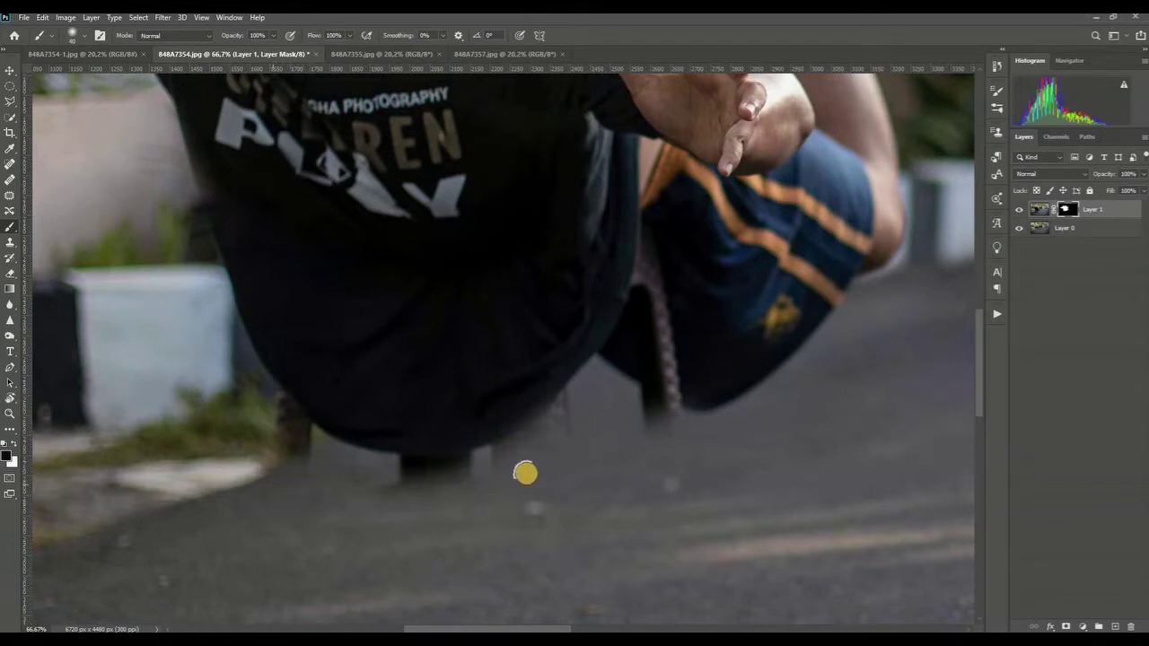
mouse_move(267, 412)
left_mouse_down()
mouse_move(275, 403)
mouse_move(305, 458)
mouse_move(290, 423)
mouse_move(313, 442)
mouse_move(274, 400)
mouse_move(313, 444)
left_mouse_up()
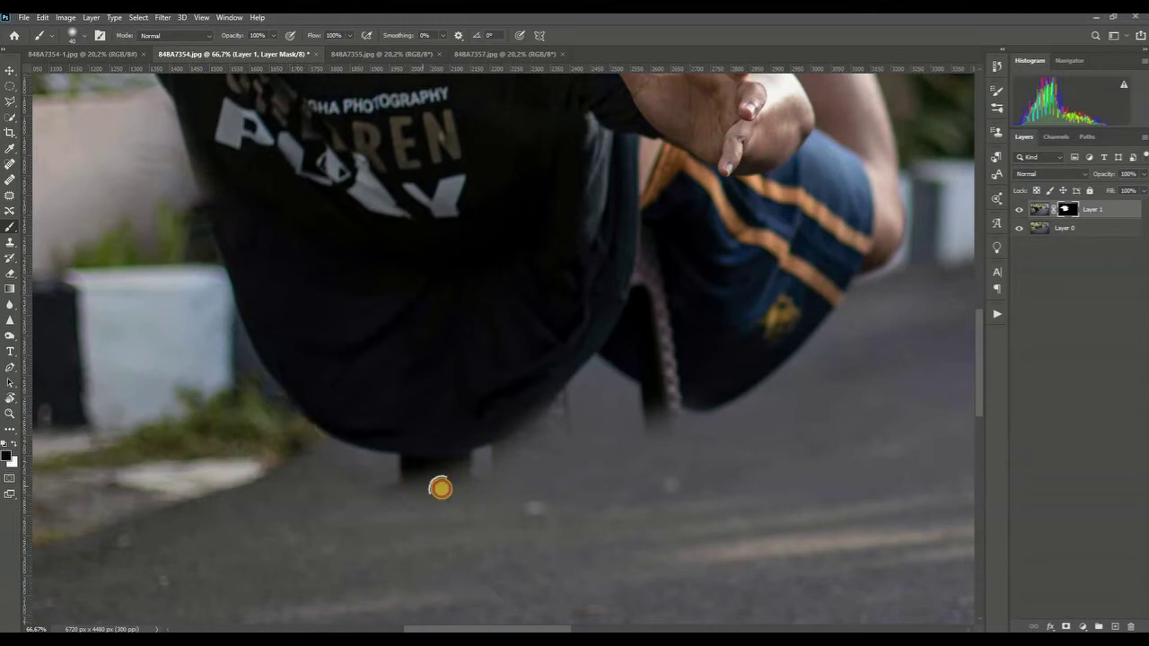
mouse_move(385, 476)
left_mouse_down()
mouse_move(477, 457)
mouse_move(388, 465)
mouse_move(496, 468)
mouse_move(432, 479)
mouse_move(402, 479)
mouse_move(395, 463)
mouse_move(509, 459)
mouse_move(390, 484)
mouse_move(426, 475)
left_mouse_up()
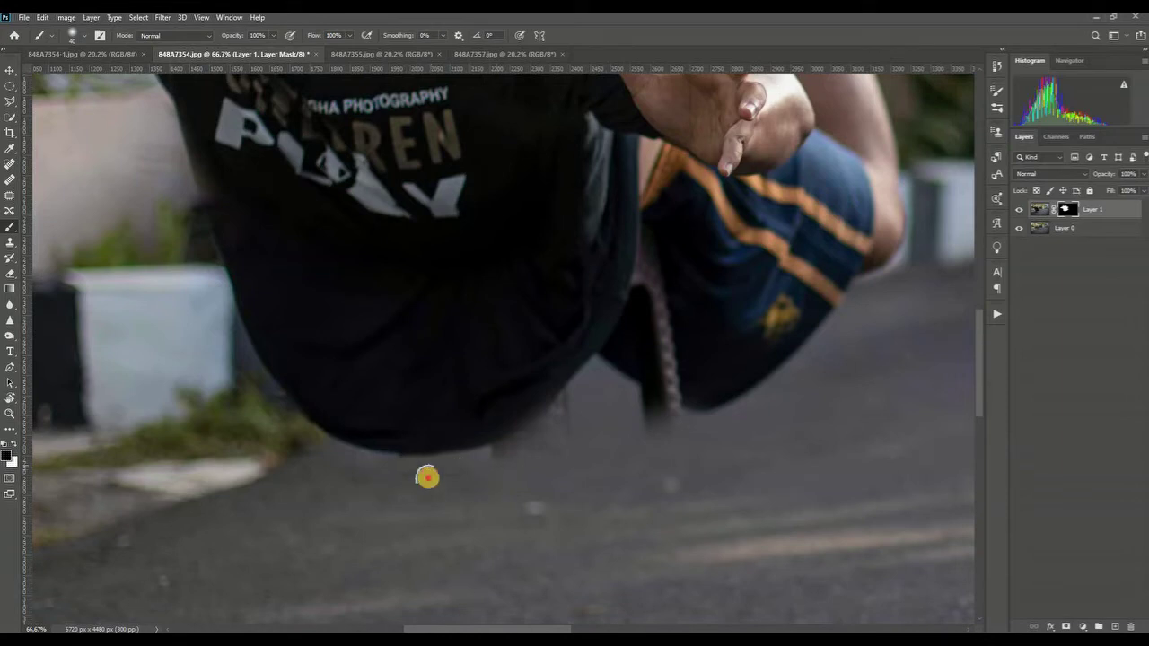
mouse_move(492, 451)
left_mouse_down()
mouse_move(573, 389)
mouse_move(470, 462)
left_mouse_up()
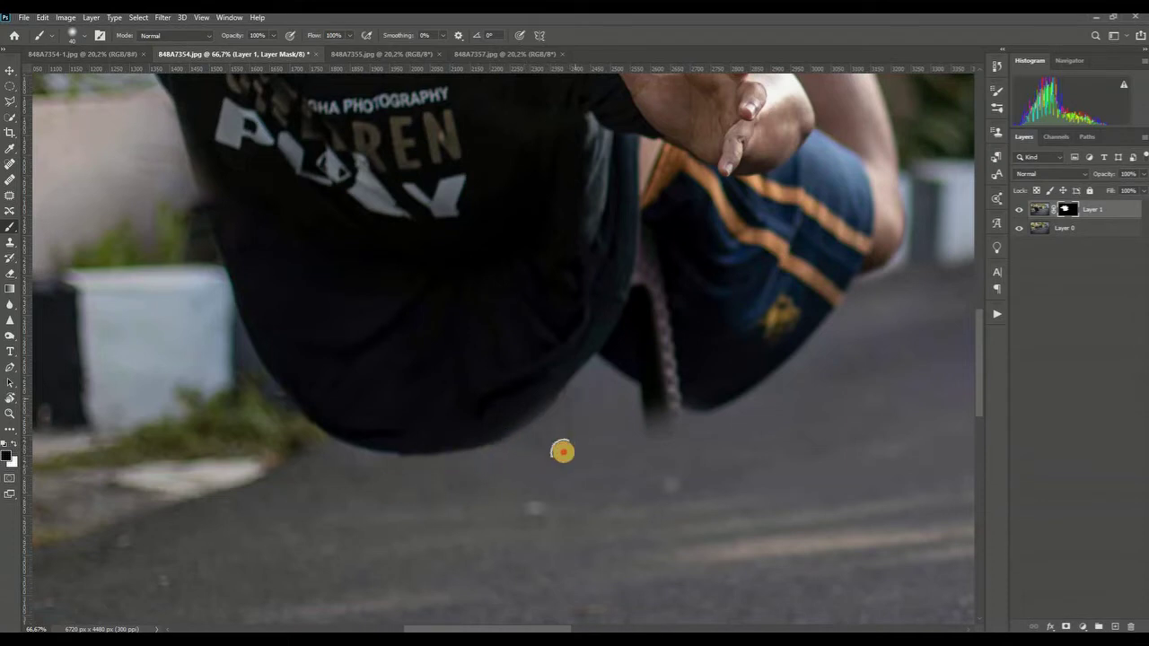
mouse_move(538, 448)
left_mouse_down()
mouse_move(443, 487)
mouse_move(363, 482)
mouse_move(296, 459)
mouse_move(367, 475)
mouse_move(428, 515)
left_mouse_up()
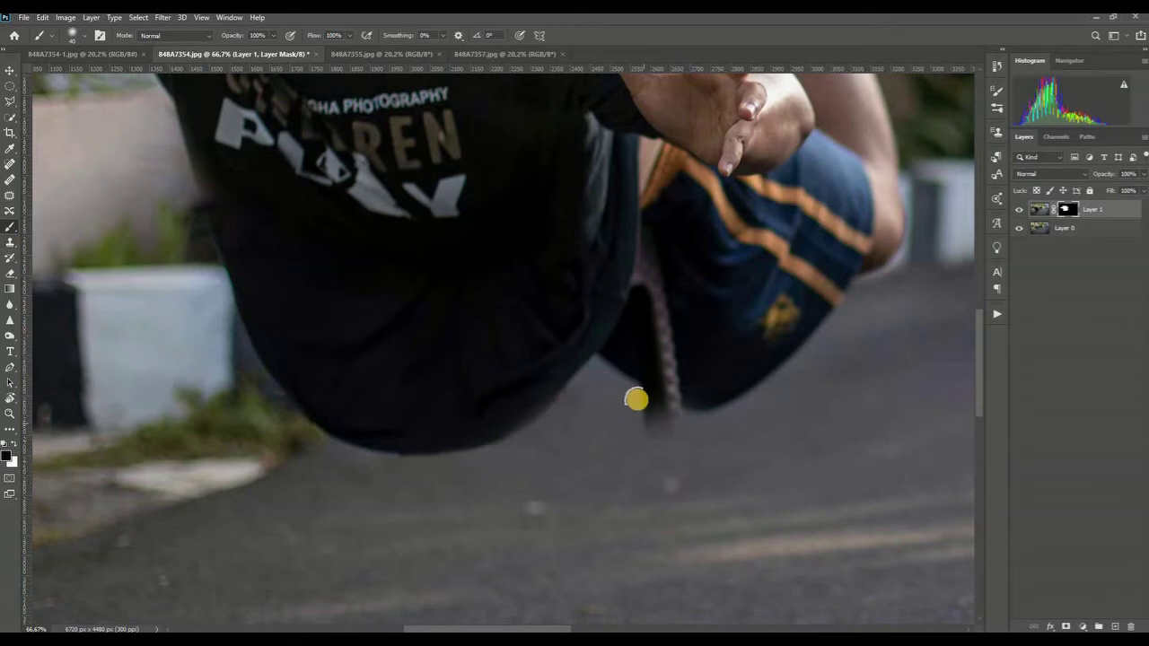
mouse_move(662, 404)
left_mouse_down()
mouse_move(630, 395)
mouse_move(688, 426)
mouse_move(637, 423)
mouse_move(645, 415)
mouse_move(670, 429)
mouse_move(633, 397)
mouse_move(684, 423)
mouse_move(658, 266)
mouse_move(674, 319)
mouse_move(884, 442)
mouse_move(661, 437)
mouse_move(633, 394)
mouse_move(689, 429)
left_mouse_up()
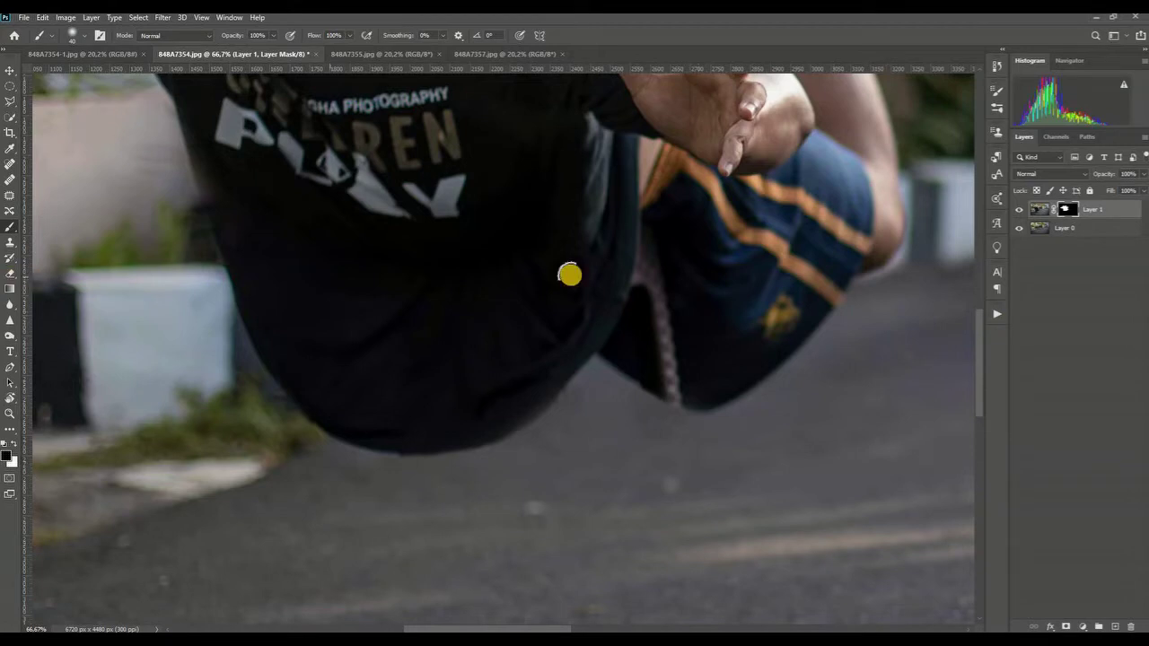
Create a new layer above Layer 1 and ready the Clone Stamp tool on it at 174 px, sampling Current Layer
left_click(1115, 625)
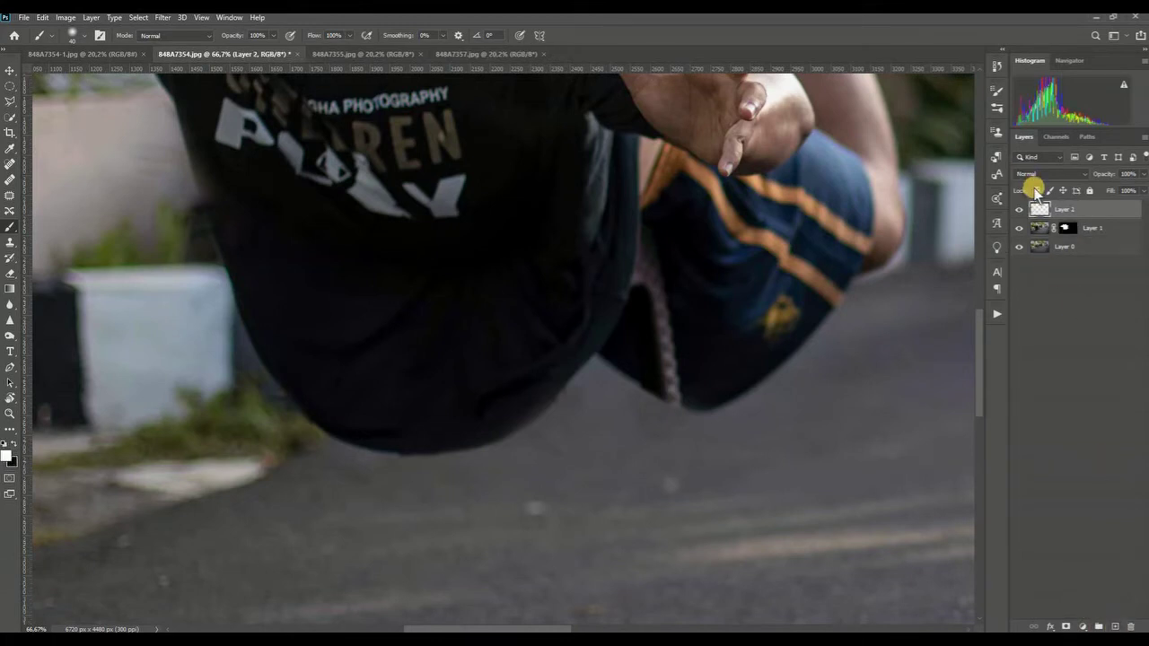
left_click(9, 244)
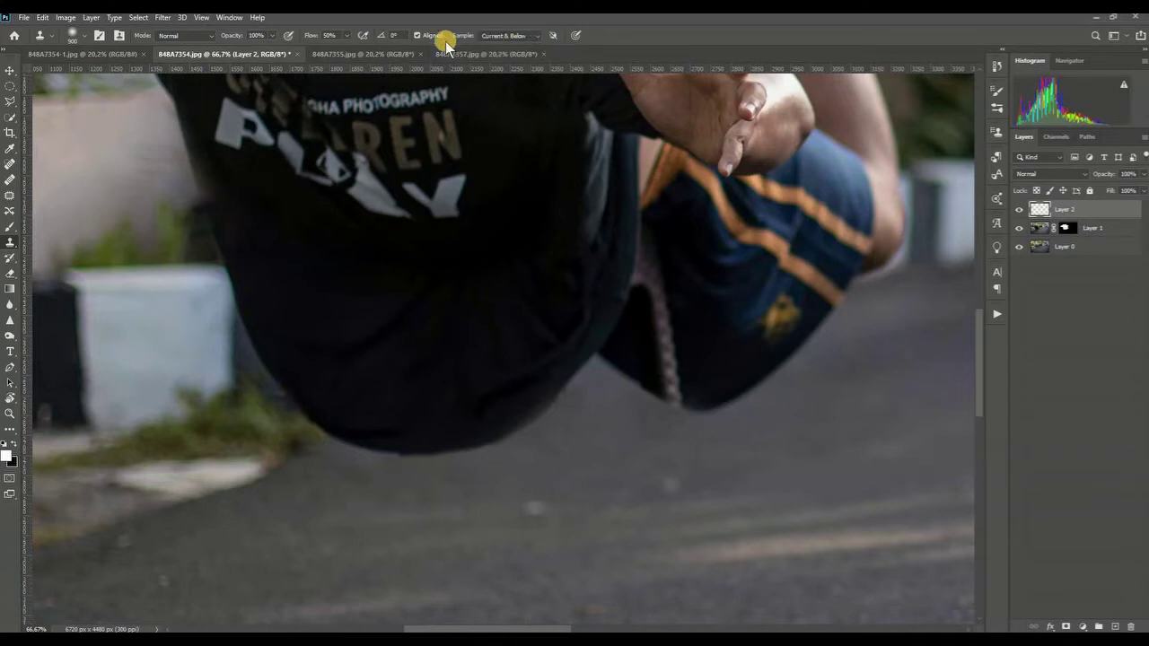
left_click(535, 35)
left_click(521, 46)
mouse_move(479, 321)
left_mouse_down()
mouse_move(321, 351)
mouse_move(524, 328)
left_mouse_up()
left_click(676, 366)
Isolate Layer 2 to inspect its content, and show all the layers again
left_click(1039, 209)
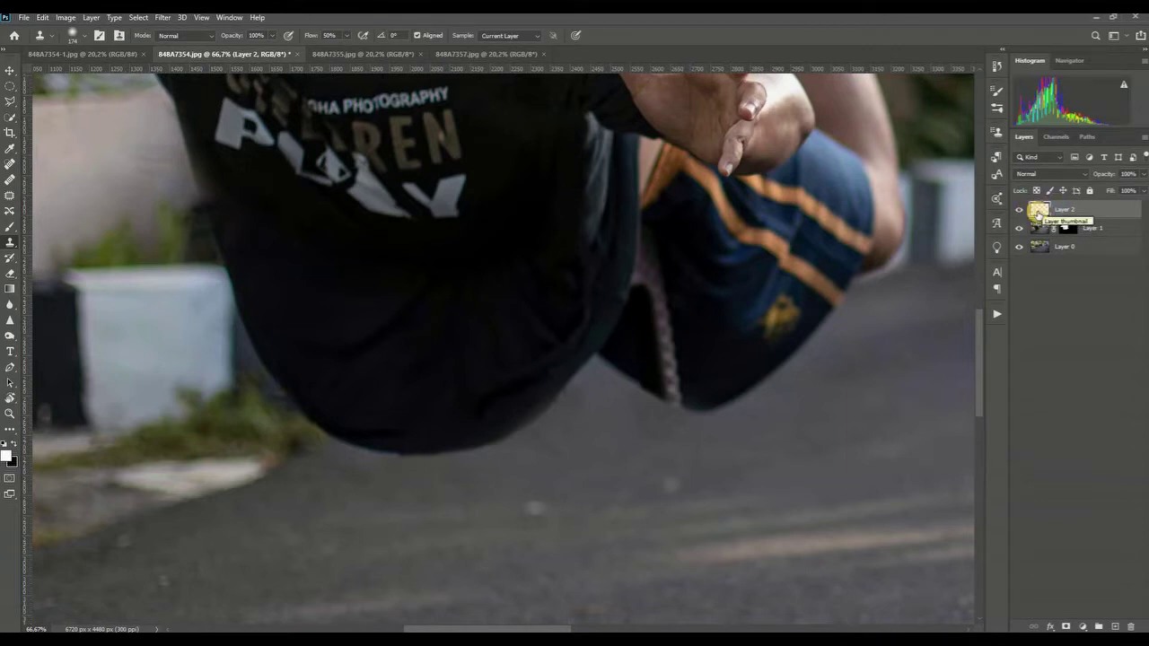
left_click(1042, 214)
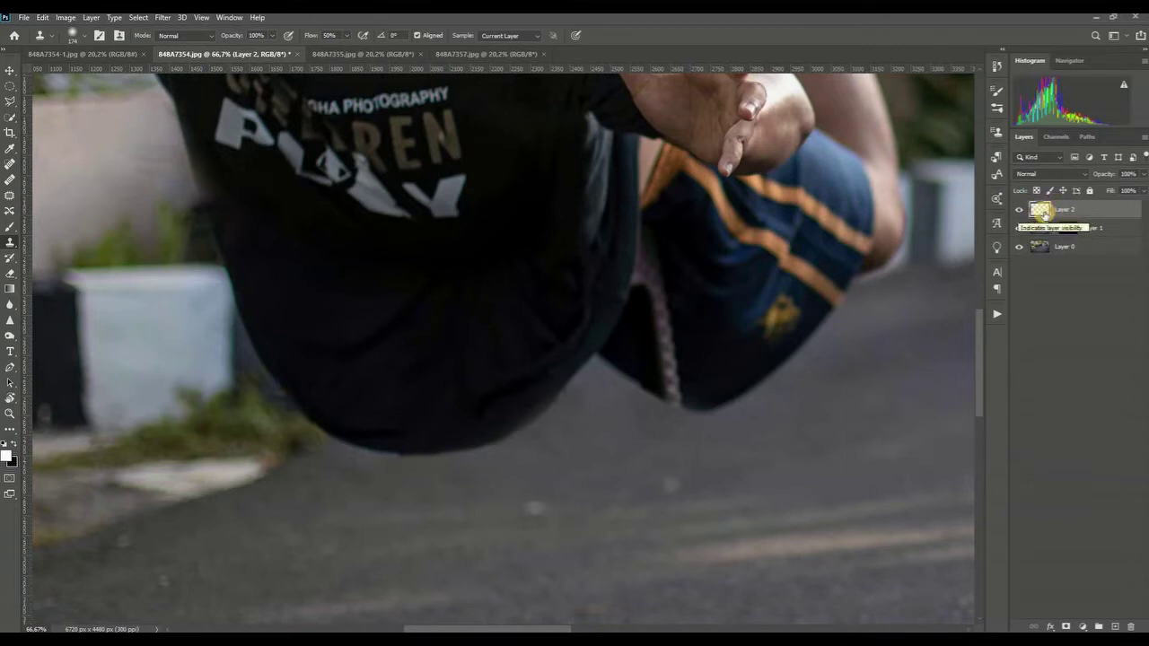
left_click(1018, 213)
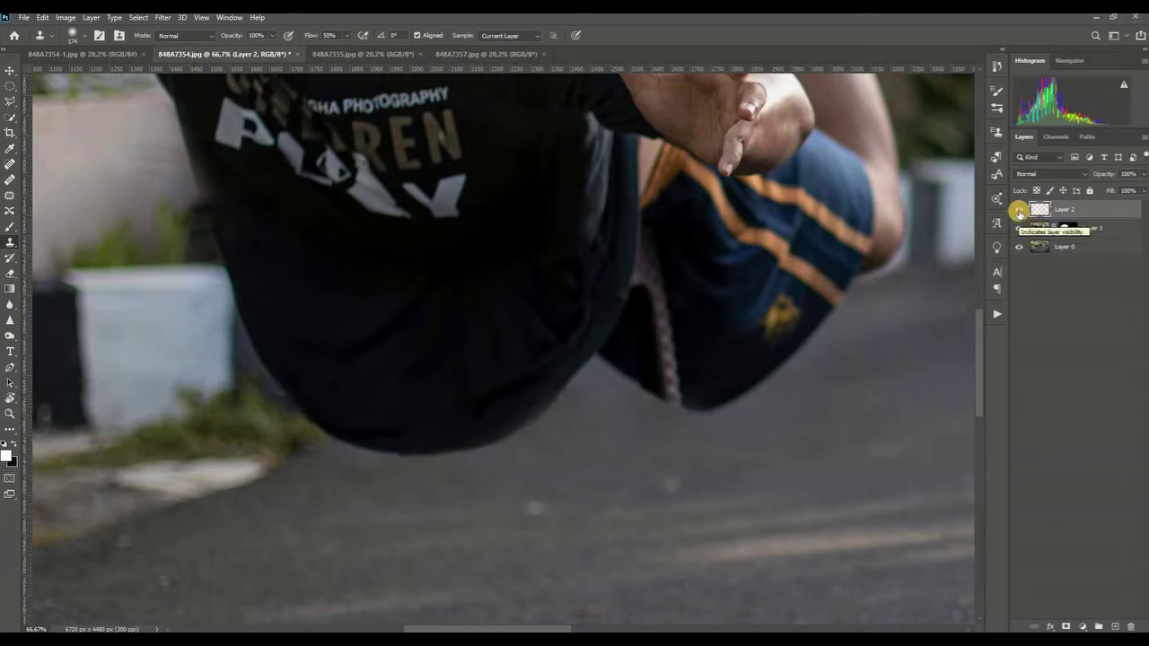
left_click(1019, 212, "alt")
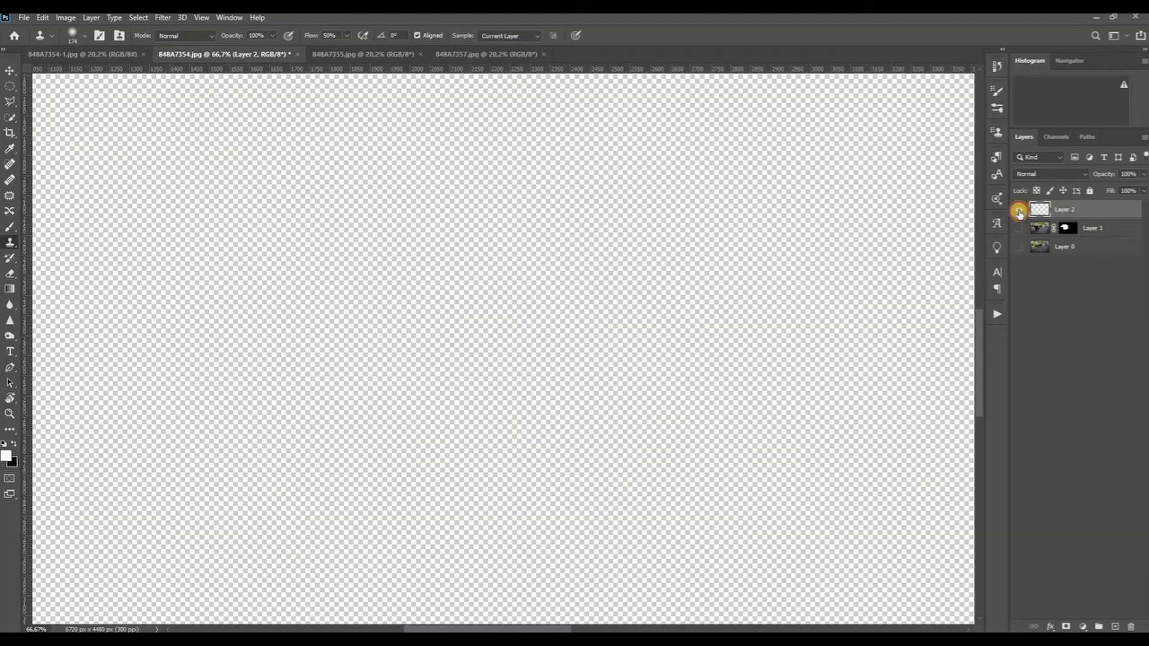
left_click(1019, 212, "alt")
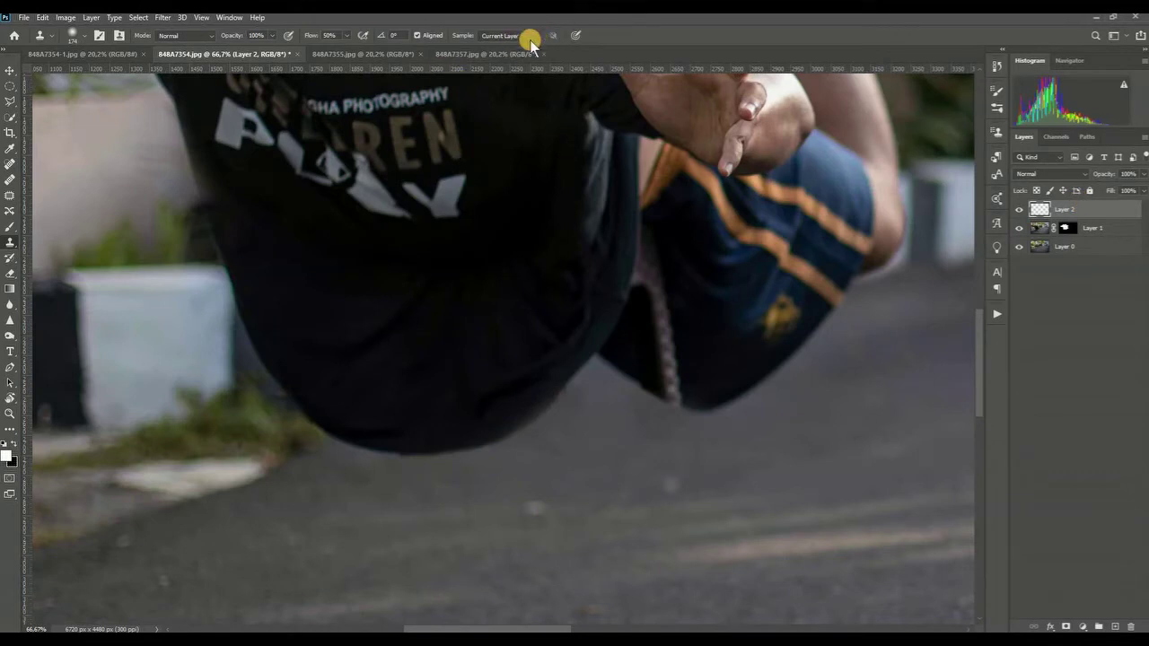
Set the Clone Stamp to sample Current & Below, isolate Layer 2 to check it, and show all the layers again
left_click(530, 38)
key("Return")
left_click(907, 219)
key("ctrl+z")
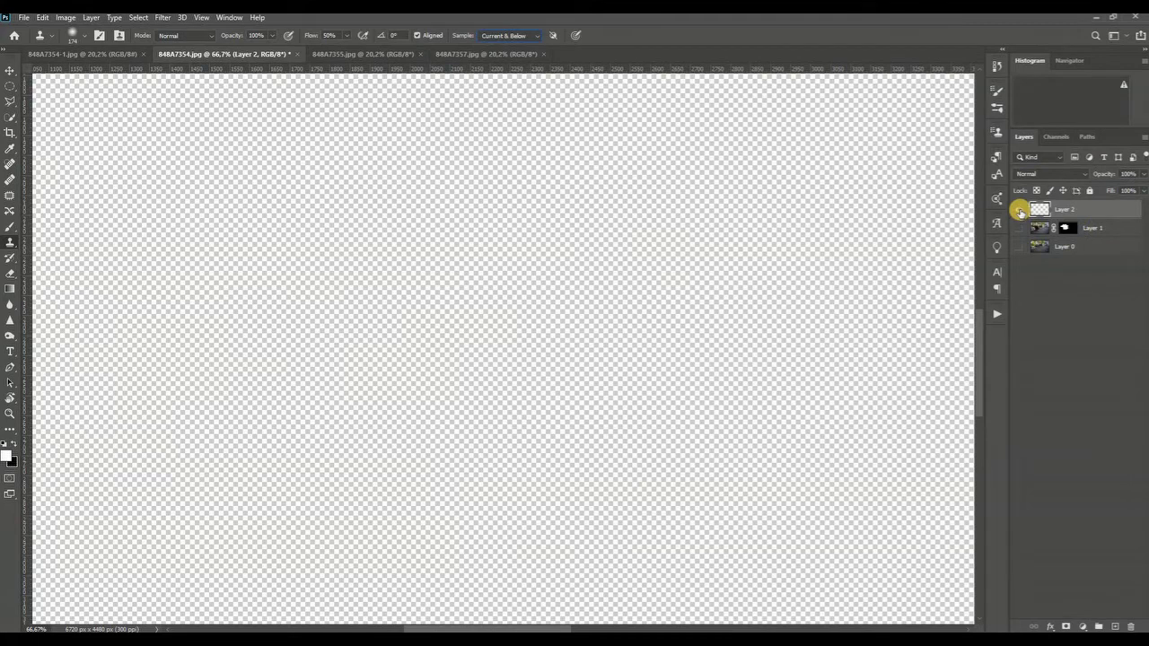
left_click(1019, 211, "alt")
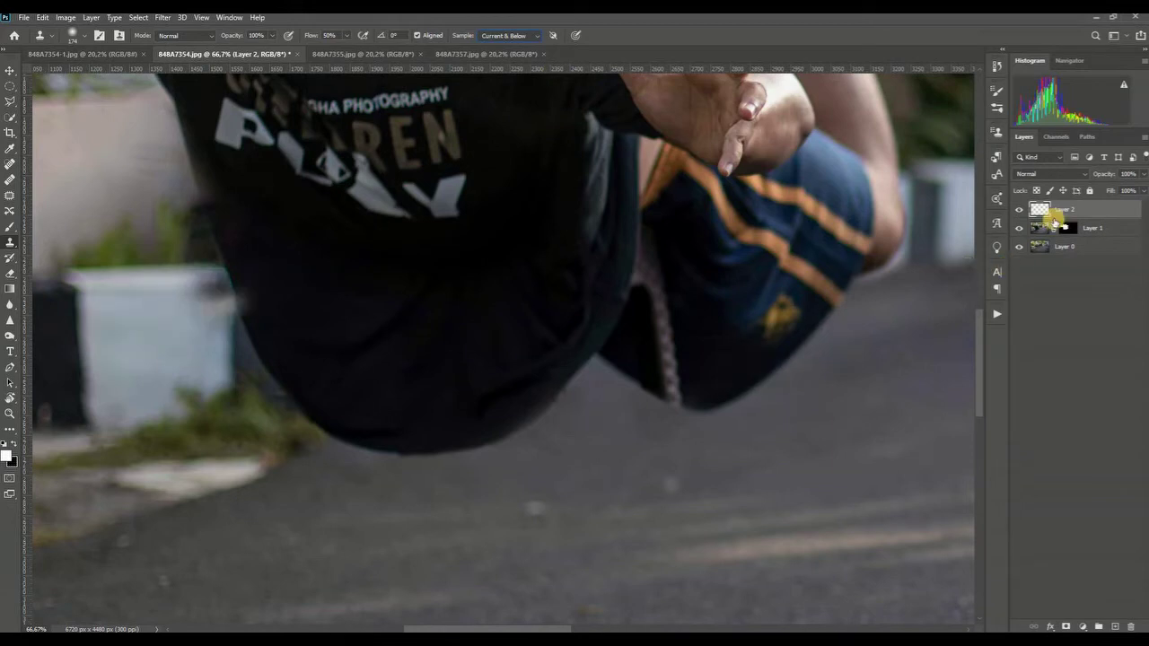
Try the Clone Stamp on the dark shorts fabric with the brush reduced to 123 px, and undo the test dab
left_click(703, 351, "alt")
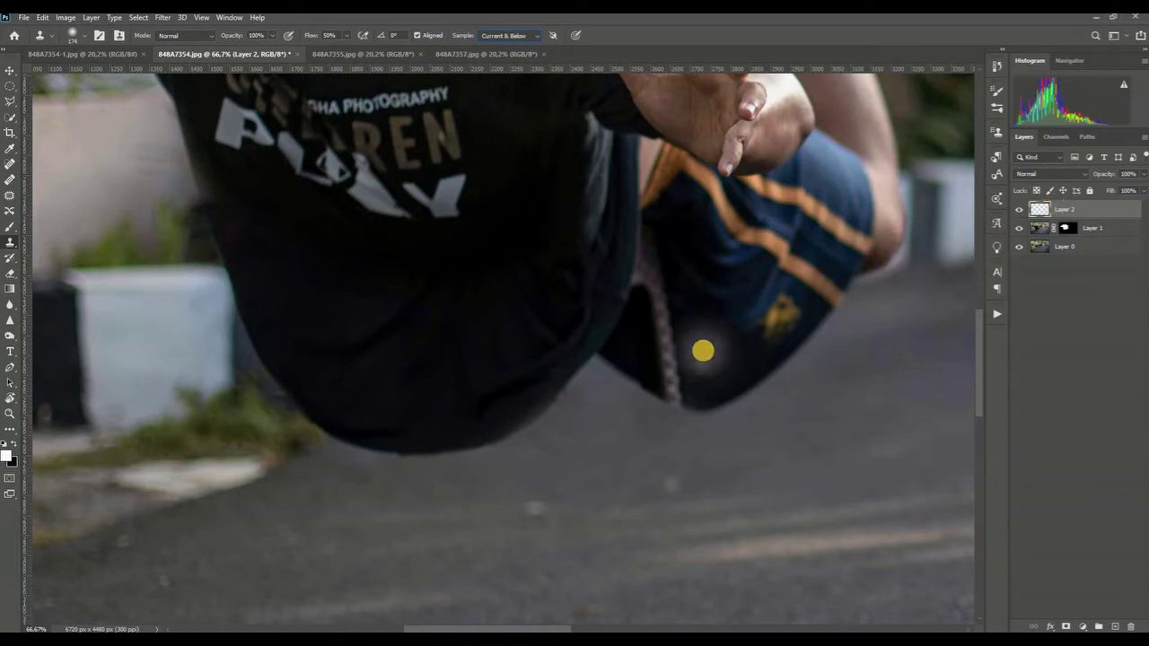
left_click(723, 341)
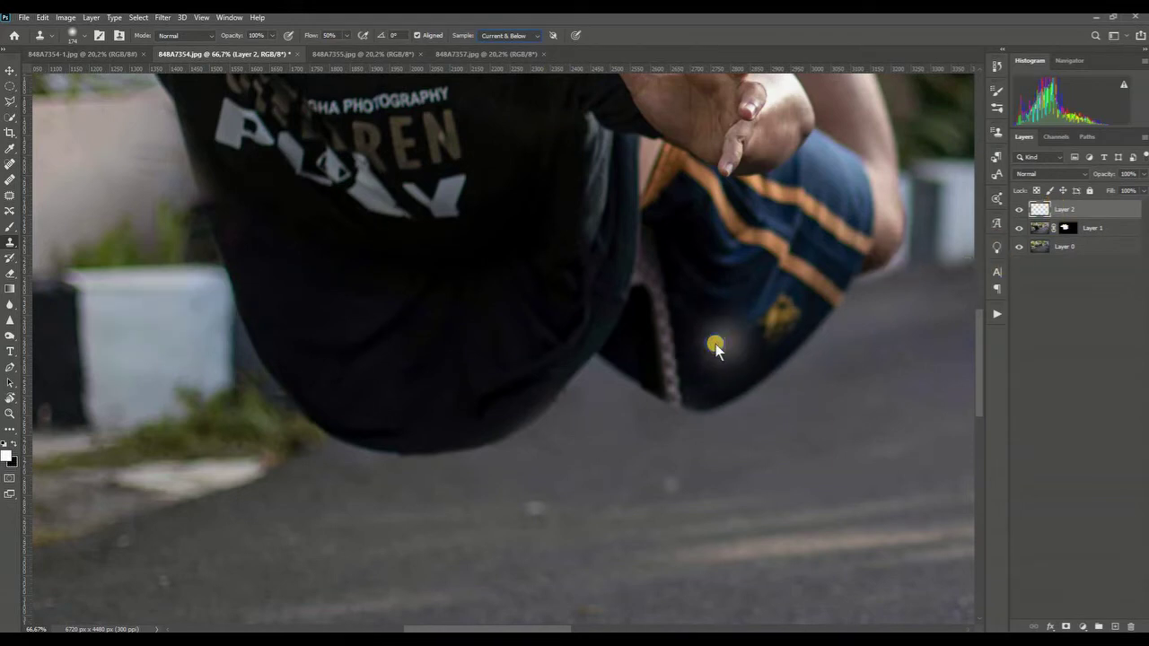
right_click(715, 349, "alt")
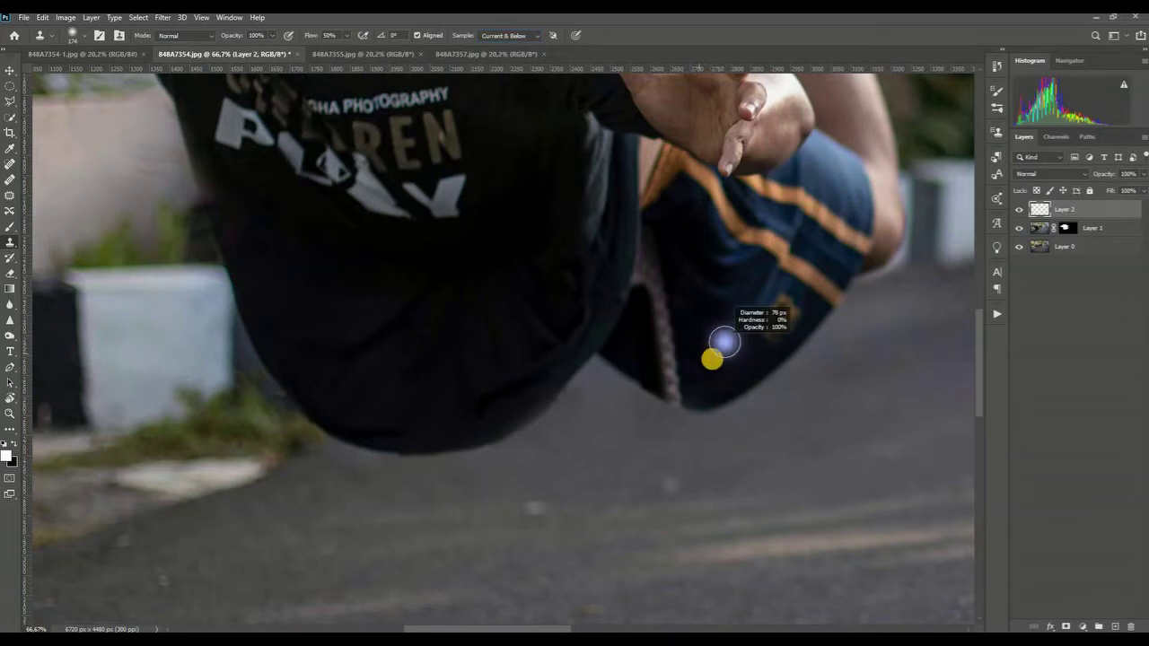
left_click(712, 359)
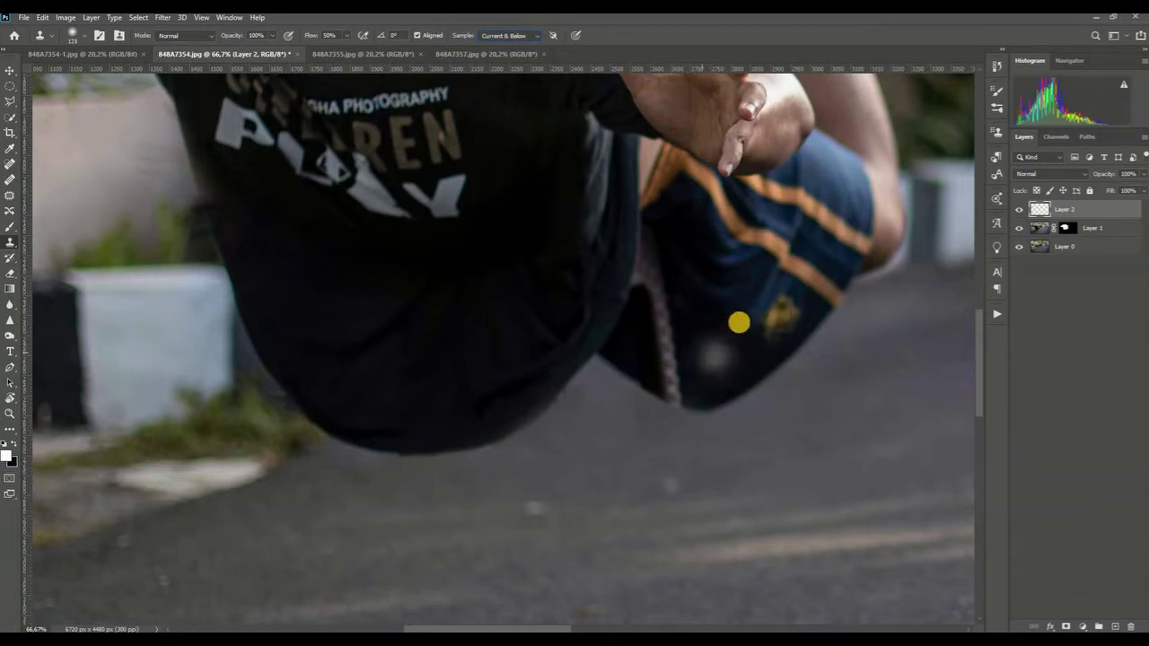
key("ctrl+z")
right_click(722, 326)
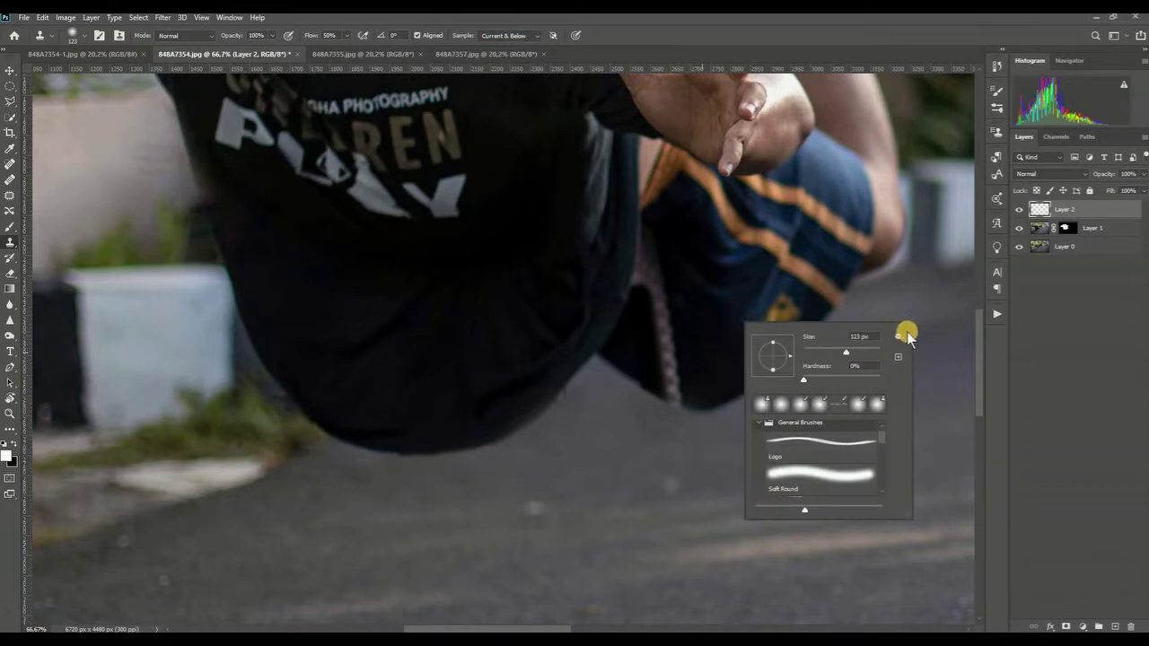
left_click(93, 333)
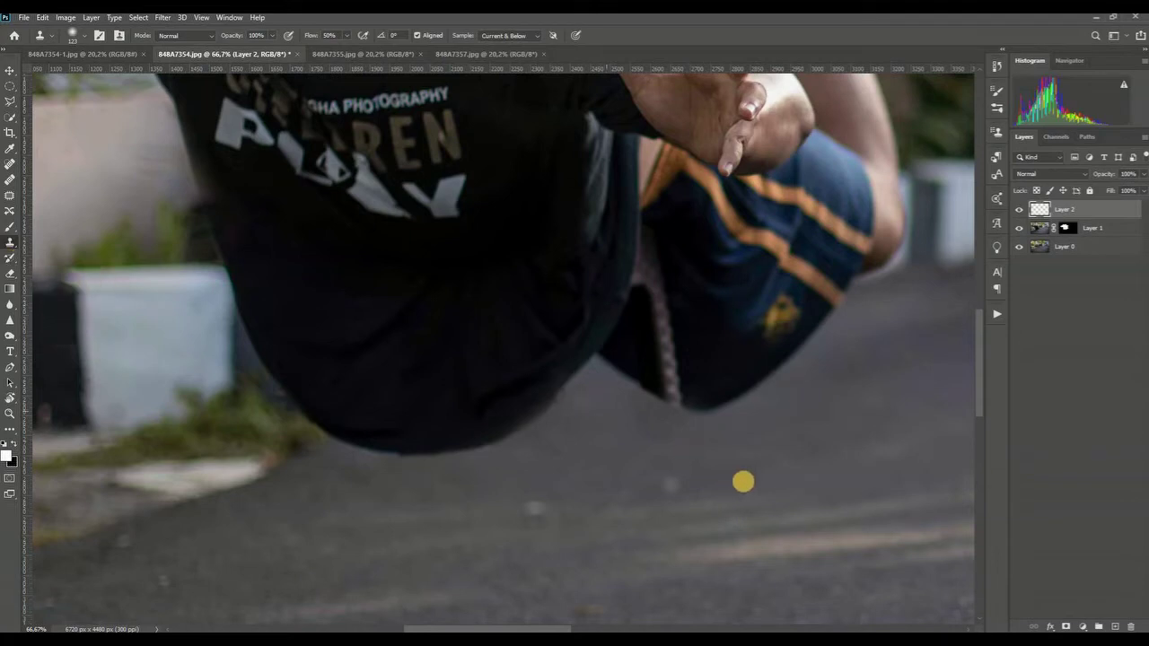
Clone dark shorts fabric with a 58 px brush over the pale strip running down the shorts beside the shirt
mouse_move(745, 482)
left_mouse_down()
mouse_move(715, 485)
mouse_move(701, 321)
left_mouse_up()
mouse_move(660, 308)
left_mouse_down()
mouse_move(648, 279)
mouse_move(662, 250)
left_mouse_up()
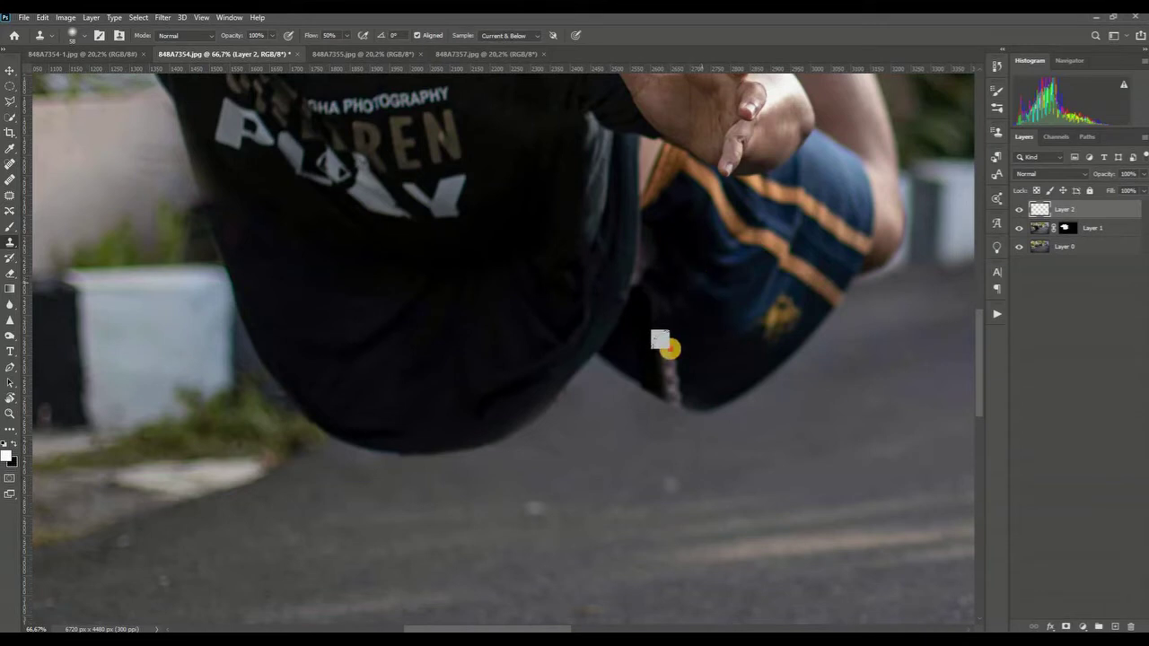
mouse_move(661, 341)
left_mouse_down()
mouse_move(682, 393)
mouse_move(666, 333)
mouse_move(718, 336)
mouse_move(653, 350)
mouse_move(669, 301)
left_mouse_up()
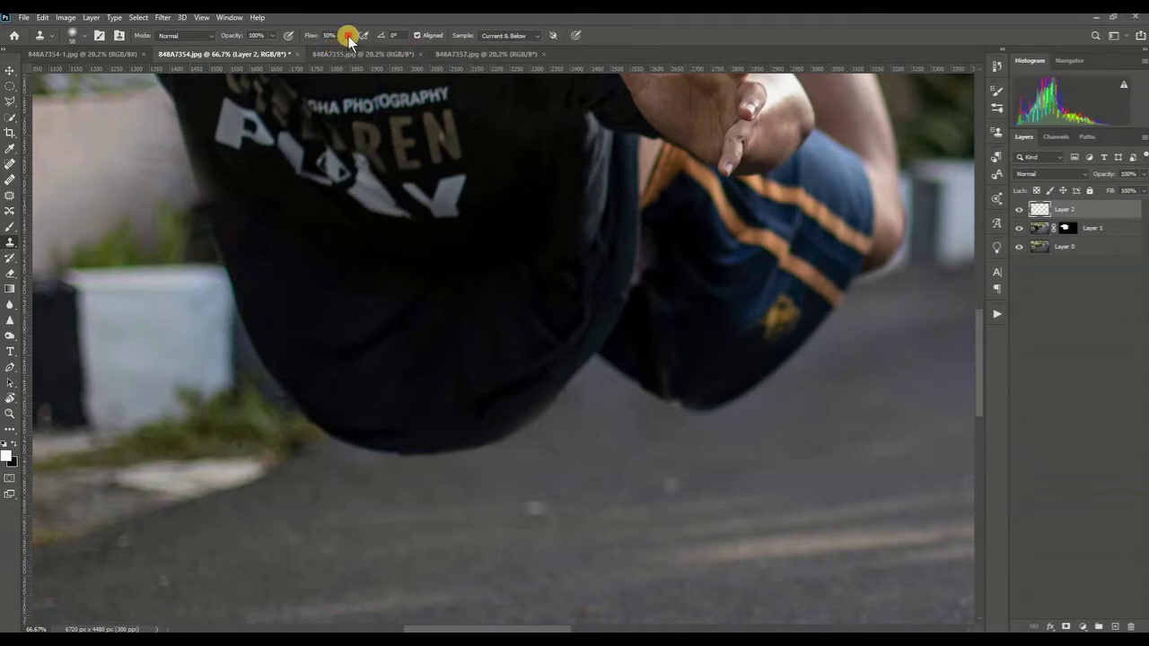
Set the Clone Stamp flow to 100% and clone away the remaining pale traces between the shirt and the shorts' lower edge
left_click_drag(429, 57, 429, 58)
mouse_move(646, 336)
left_mouse_down()
mouse_move(646, 299)
mouse_move(680, 295)
mouse_move(687, 308)
left_mouse_up()
left_click_drag(670, 382, 680, 391)
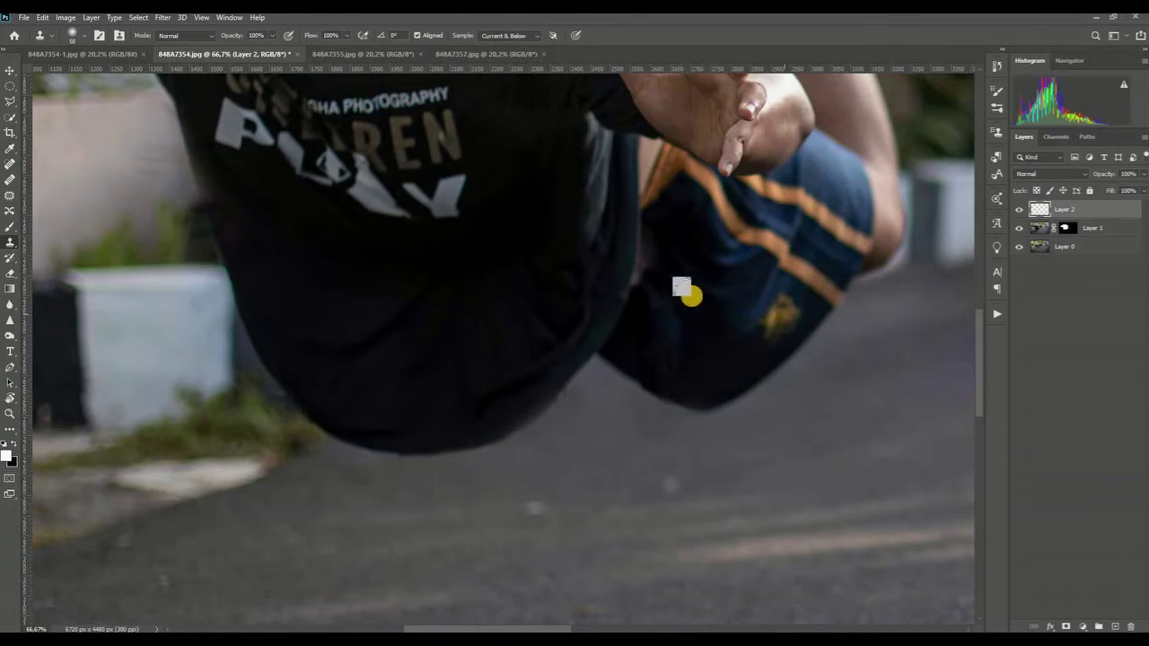
left_click(690, 295, "alt")
mouse_move(646, 272)
left_mouse_down()
mouse_move(651, 264)
mouse_move(645, 292)
mouse_move(643, 274)
mouse_move(664, 300)
left_mouse_up()
mouse_move(718, 328)
left_mouse_down()
mouse_move(777, 325)
mouse_move(946, 279)
left_mouse_up()
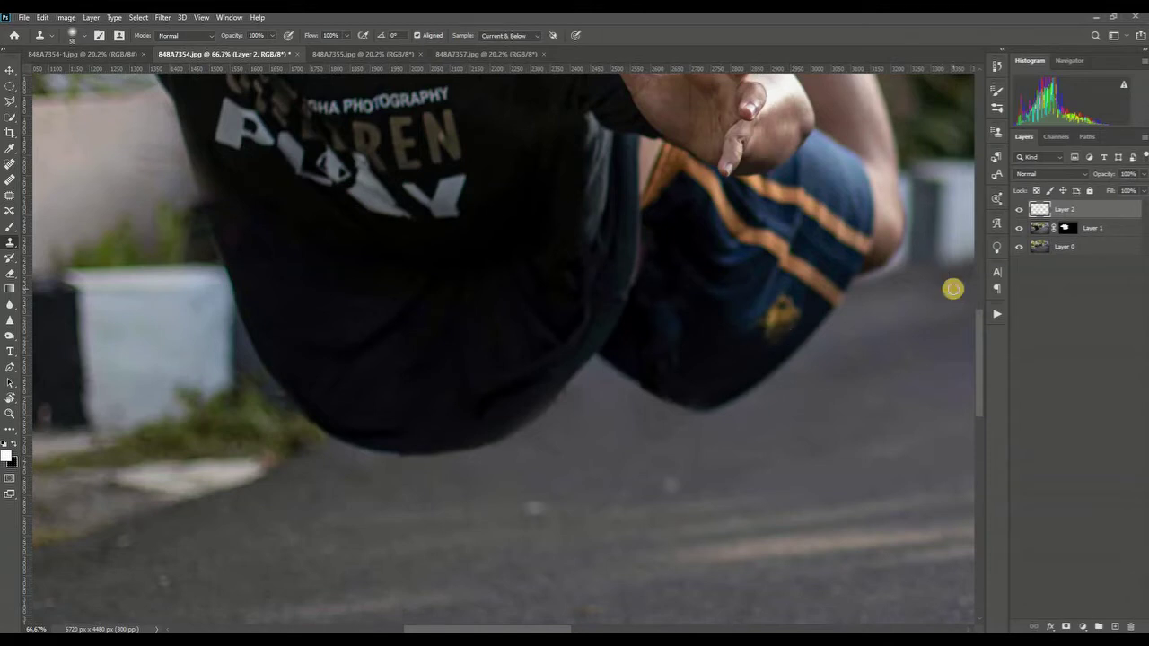
Group Layer 2 with Layer 1 and name the group Floating
key("ctrl+0")
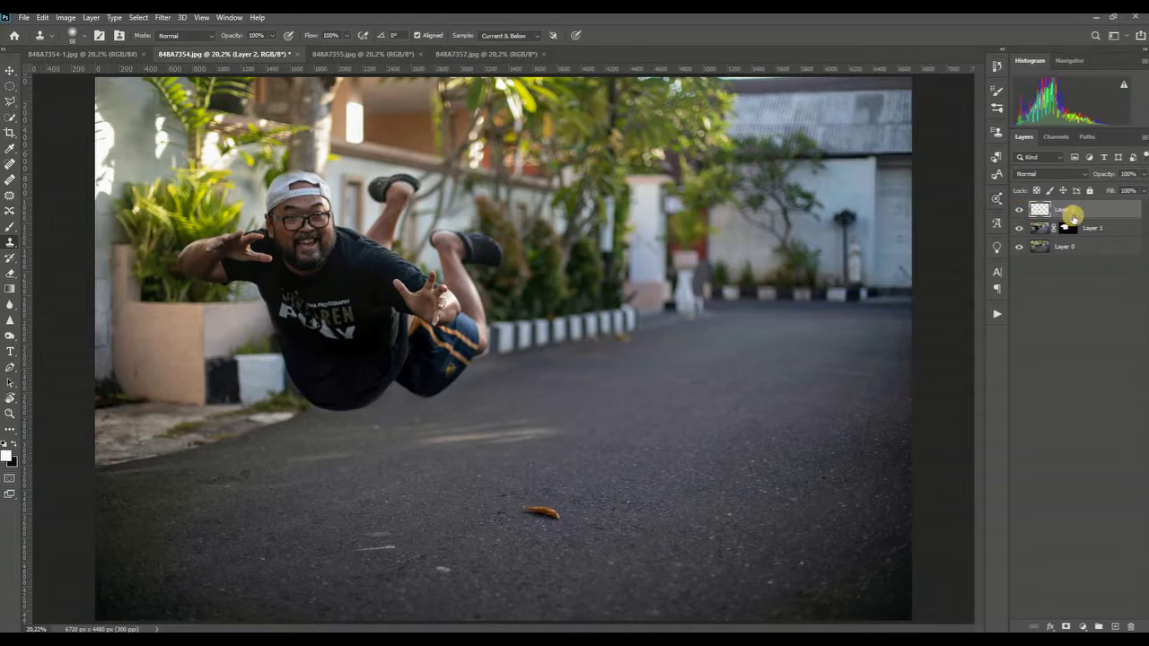
left_click_drag(1094, 210, 1104, 232)
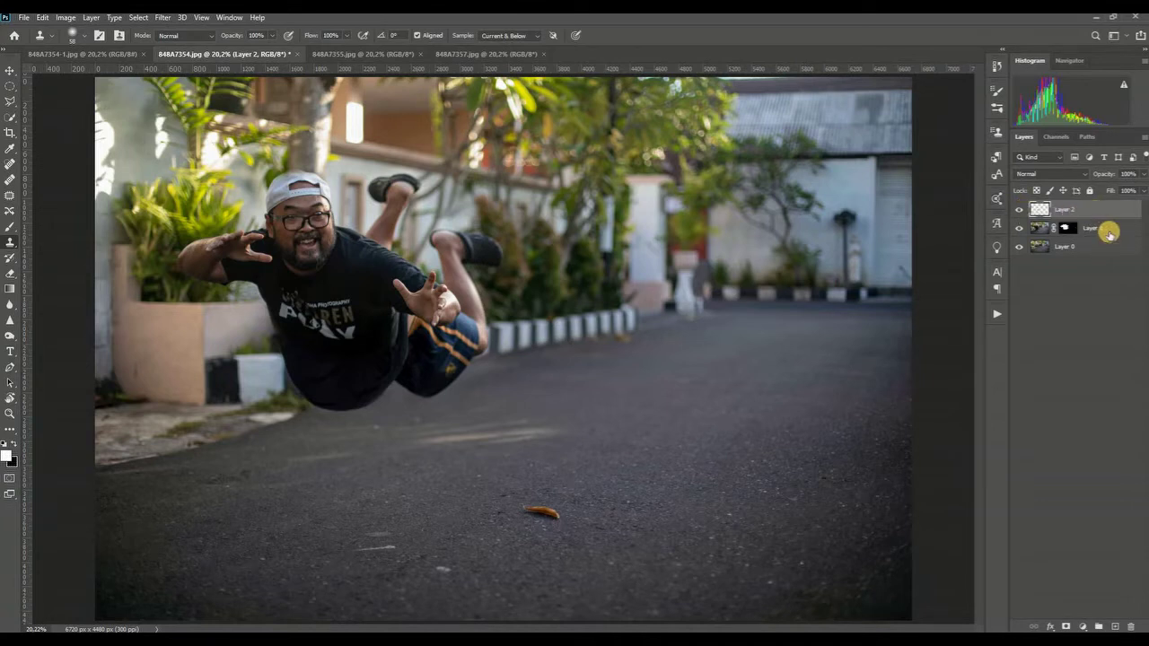
left_click_drag(1109, 233, 1079, 207)
left_click(1121, 230)
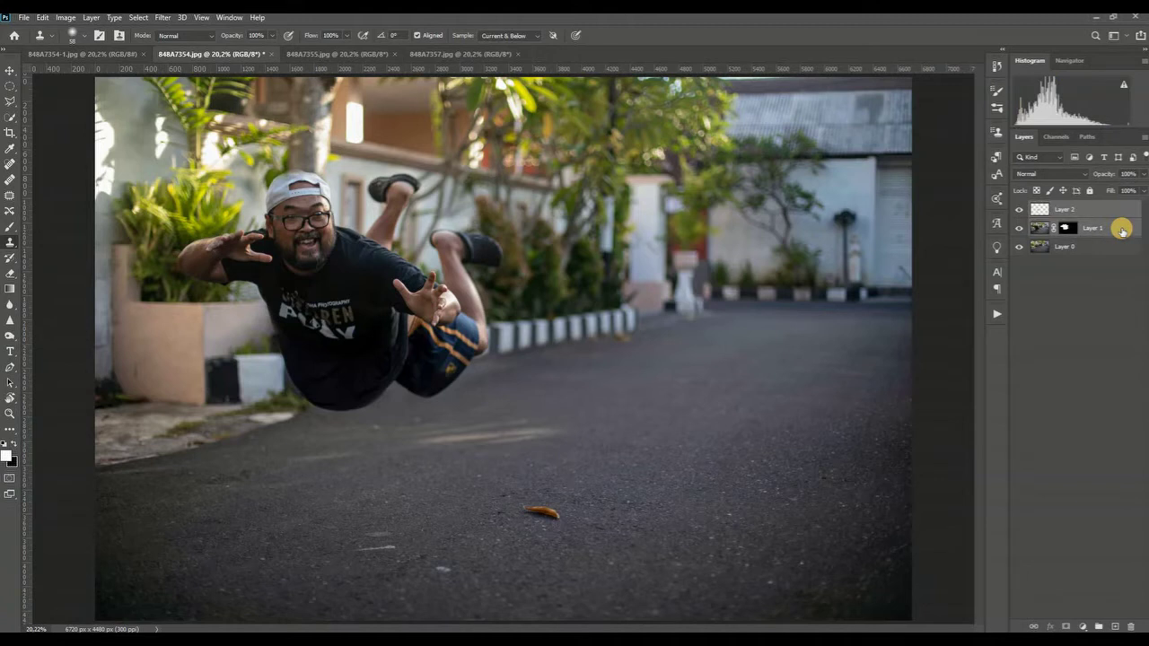
key("ctrl+g")
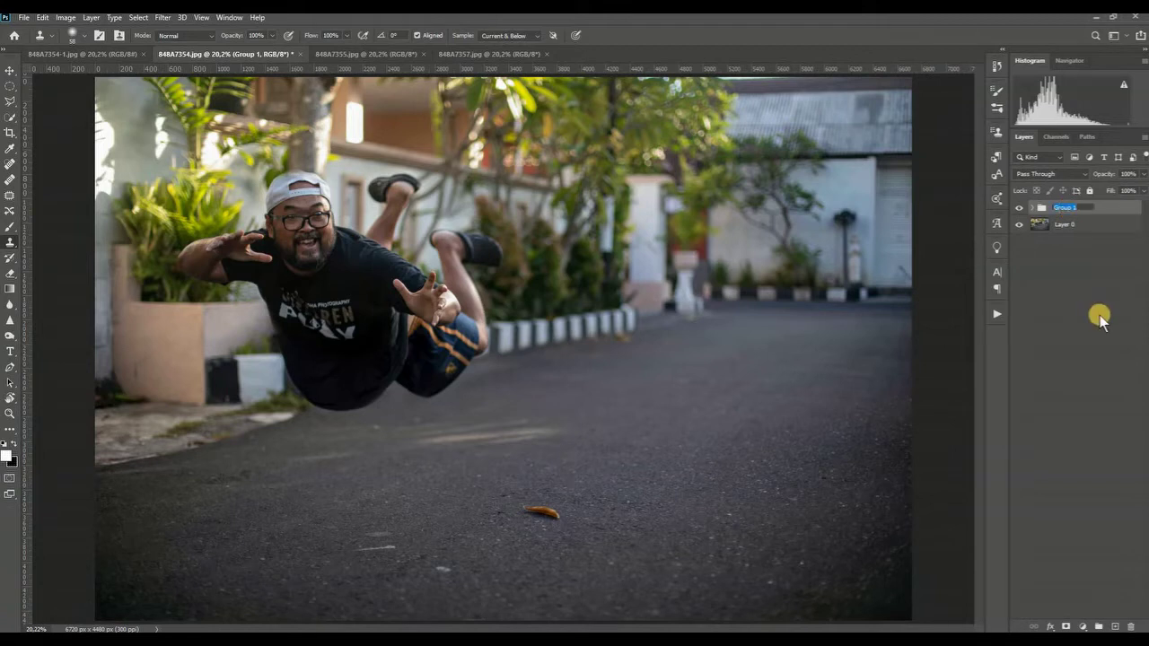
type("Floating")
left_click(1103, 208)
Copy the paper roll photo from 848A7355.jpg into 848A7354.jpg as a new layer above the Floating group
left_click(387, 54)
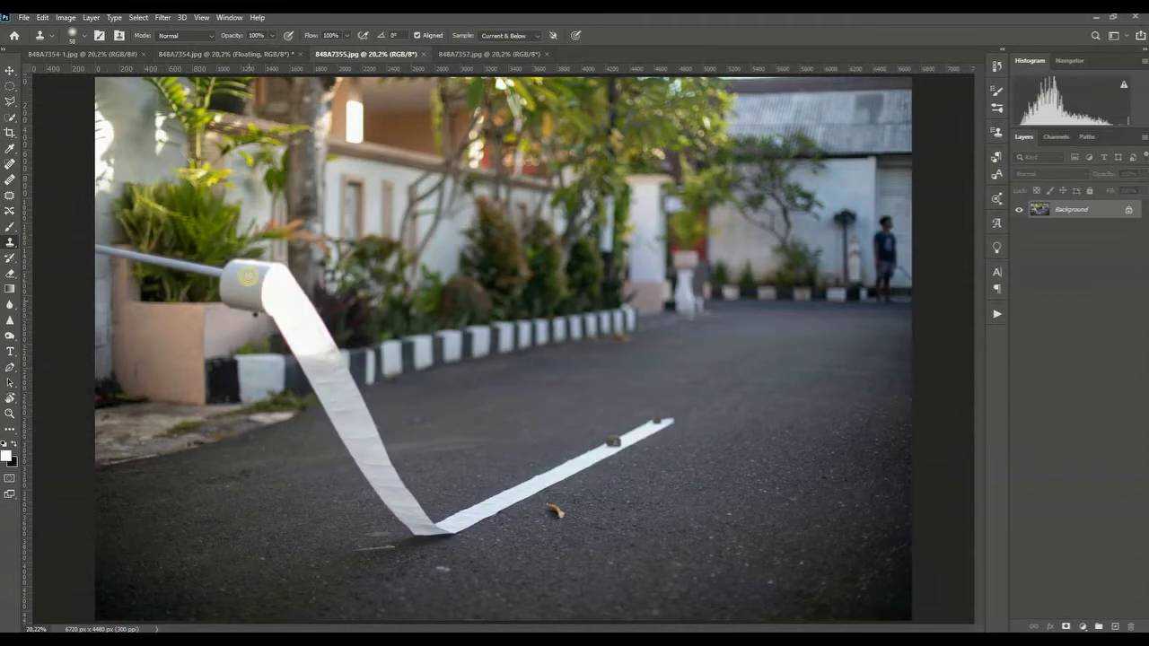
left_click_drag(247, 291, 262, 285)
left_click(10, 70)
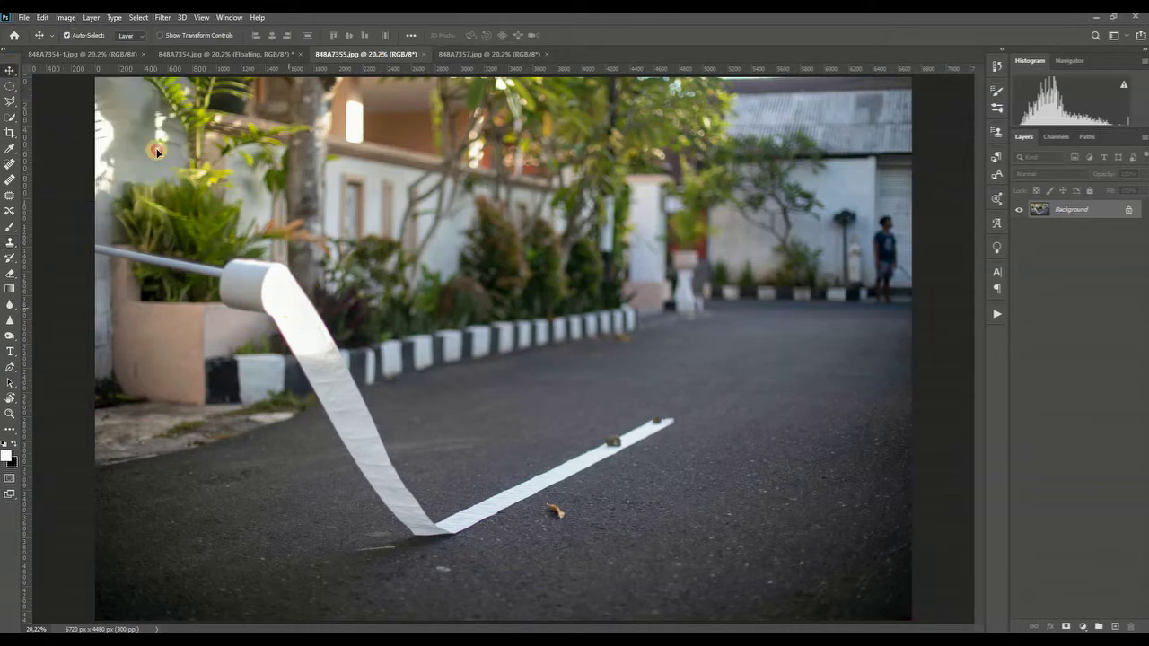
left_click(198, 56)
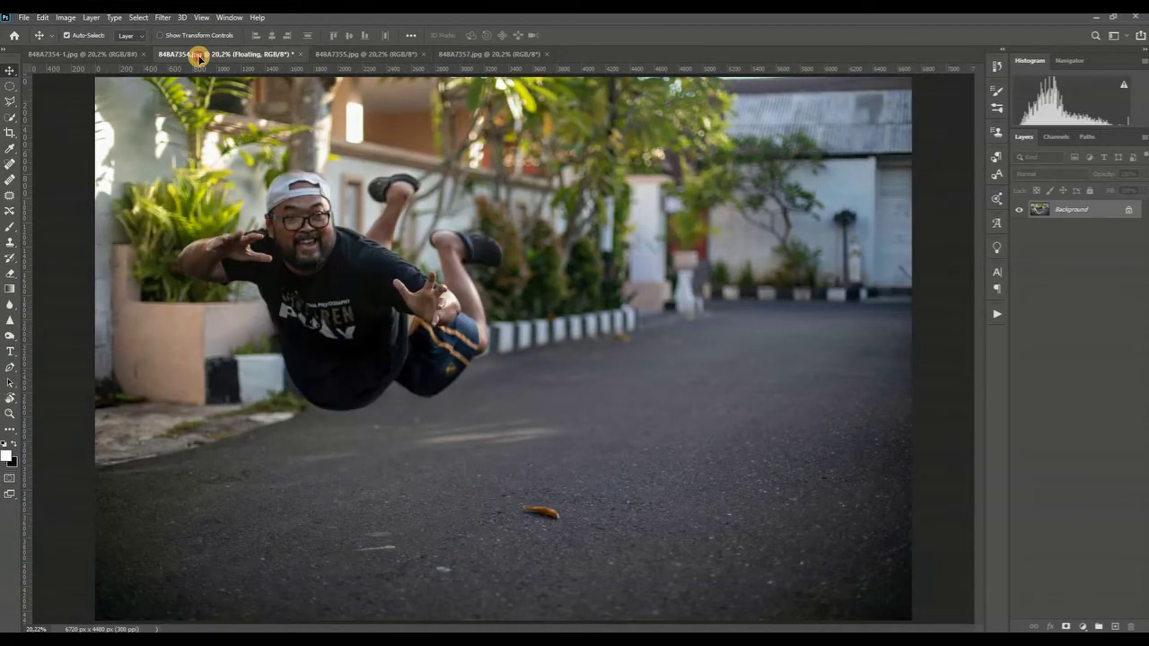
left_click(483, 323)
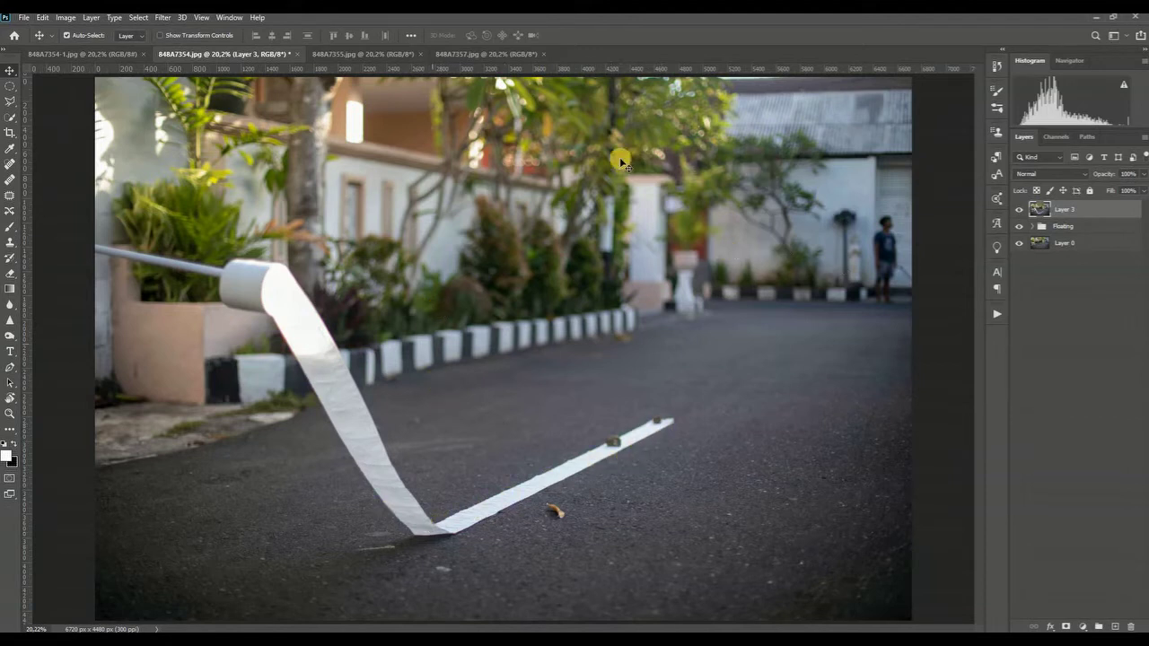
Toggle Layer 3's visibility to compare the paper roll photo with the floating man composite, leaving it shown
left_click(1020, 210)
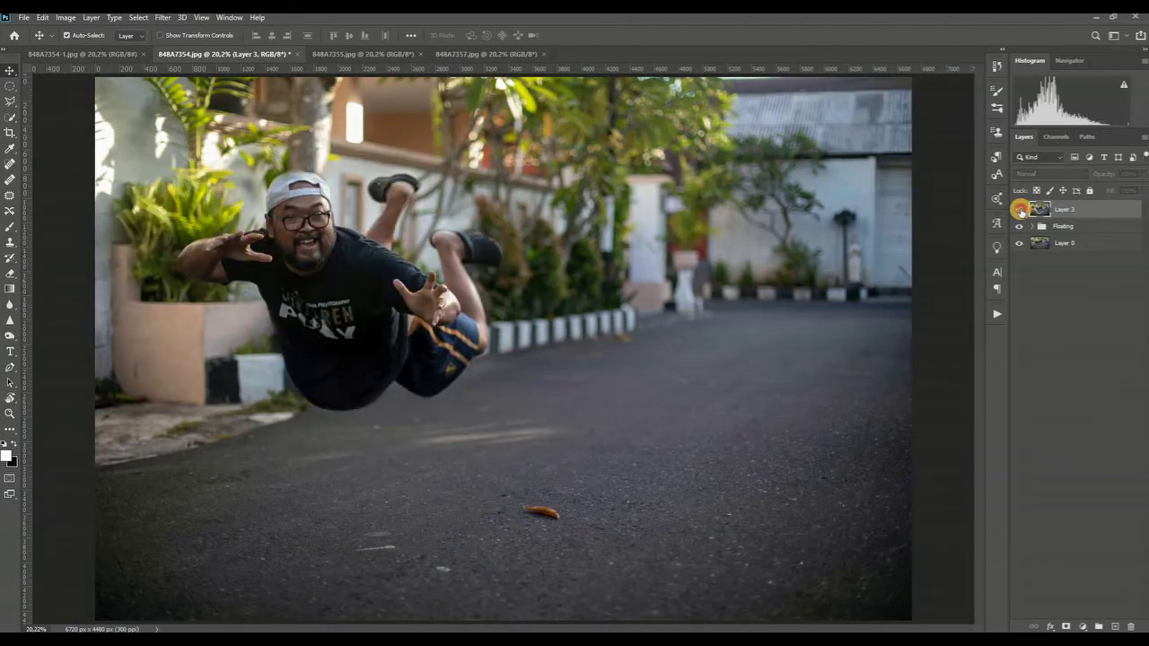
left_click(1021, 210)
left_click(1020, 210)
left_click(1020, 210)
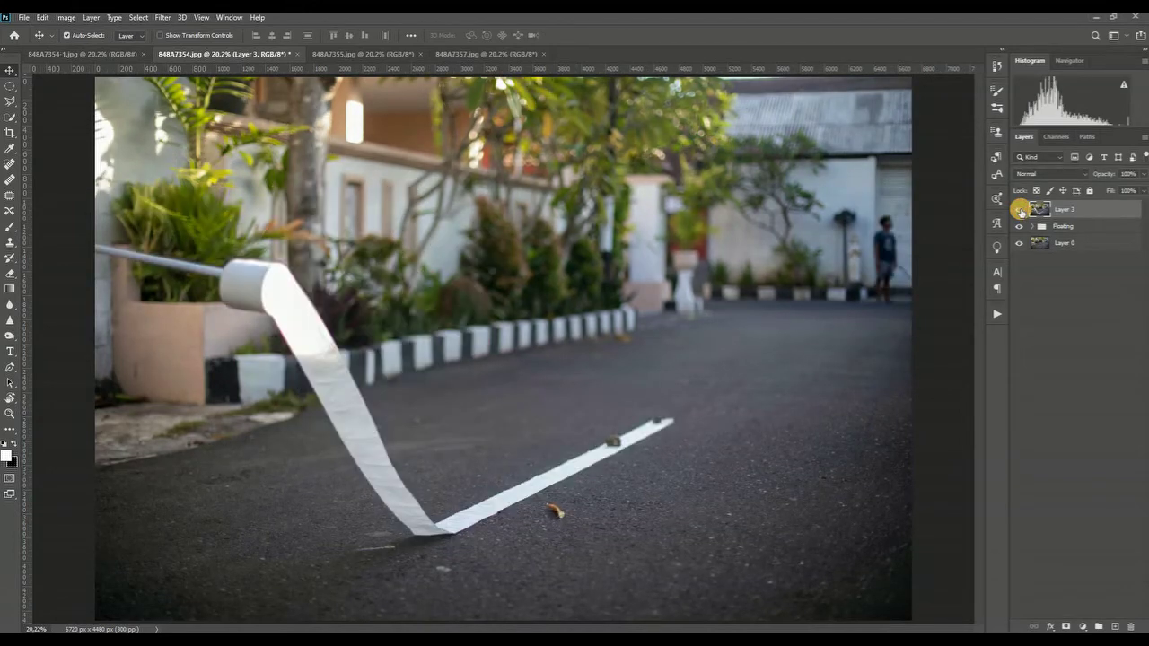
left_click(1021, 210)
left_click(1020, 210)
left_click(1021, 210)
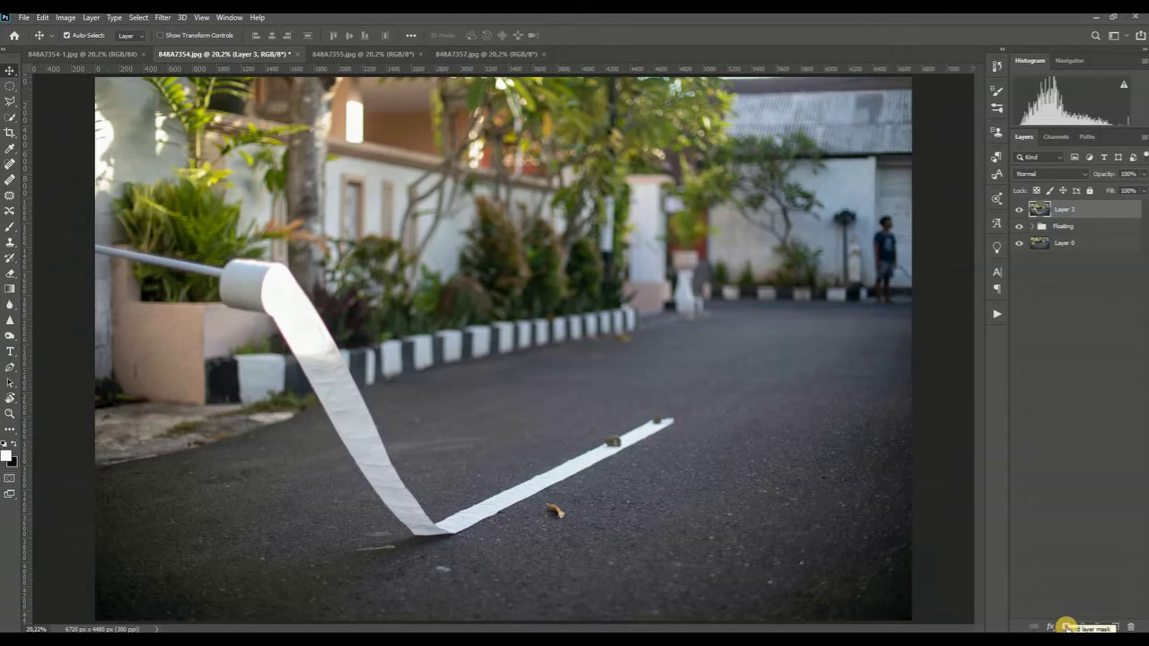
Add a black mask to Layer 3 and ready an enlarged Brush with white as the foreground color
left_click(1065, 626, "alt")
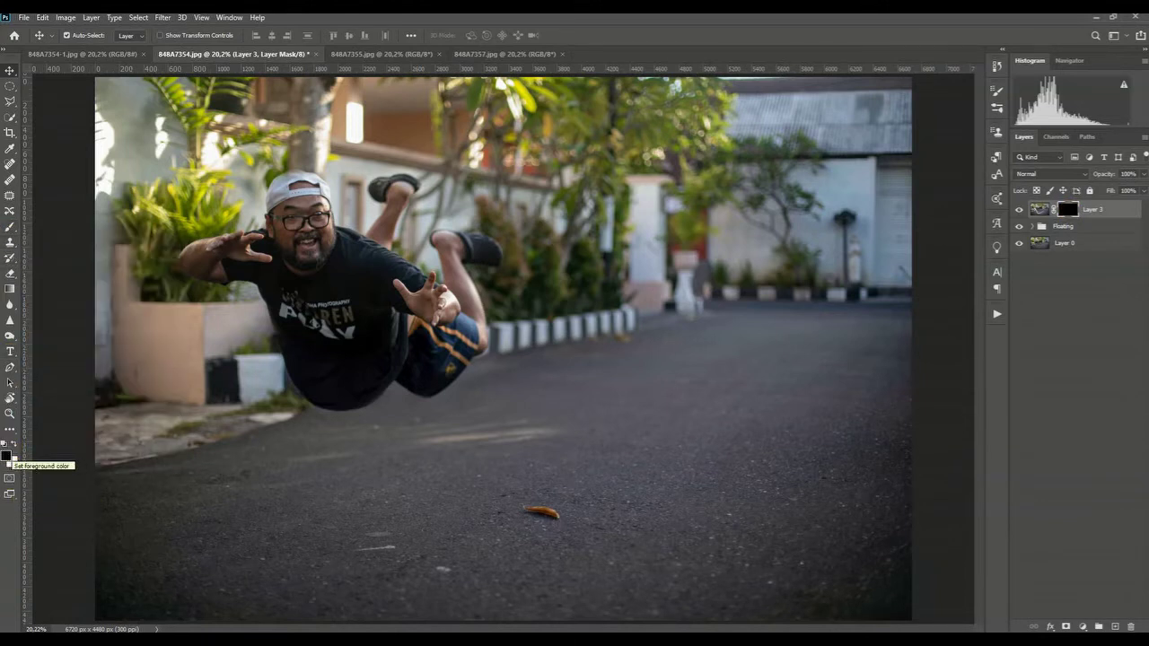
key("b")
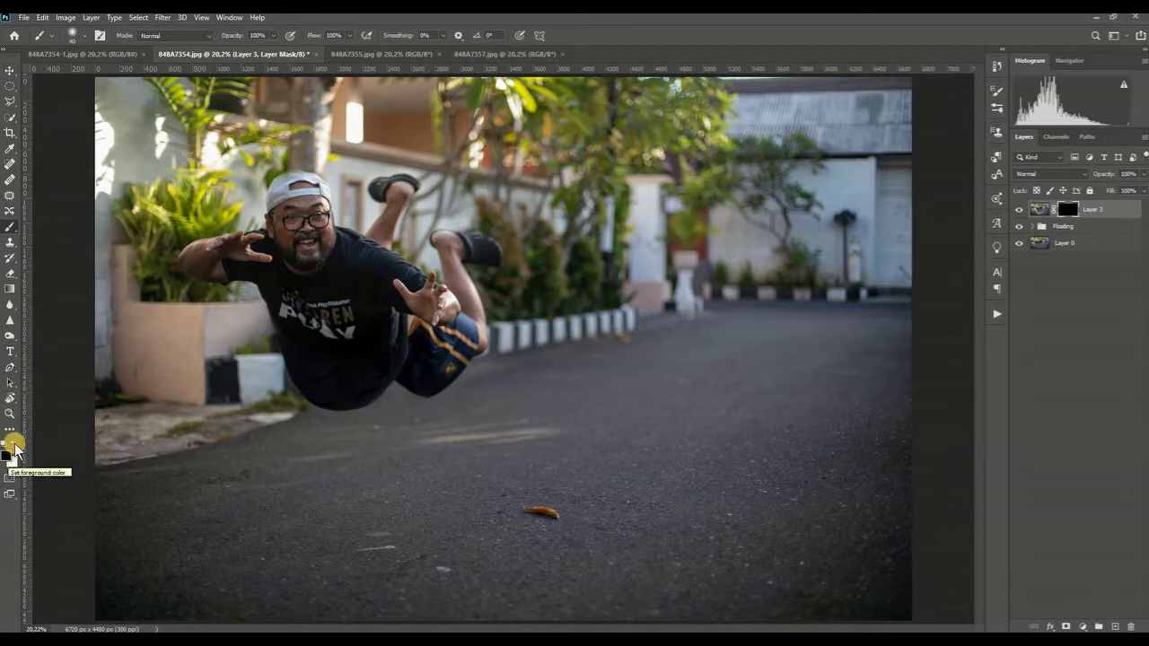
key("x")
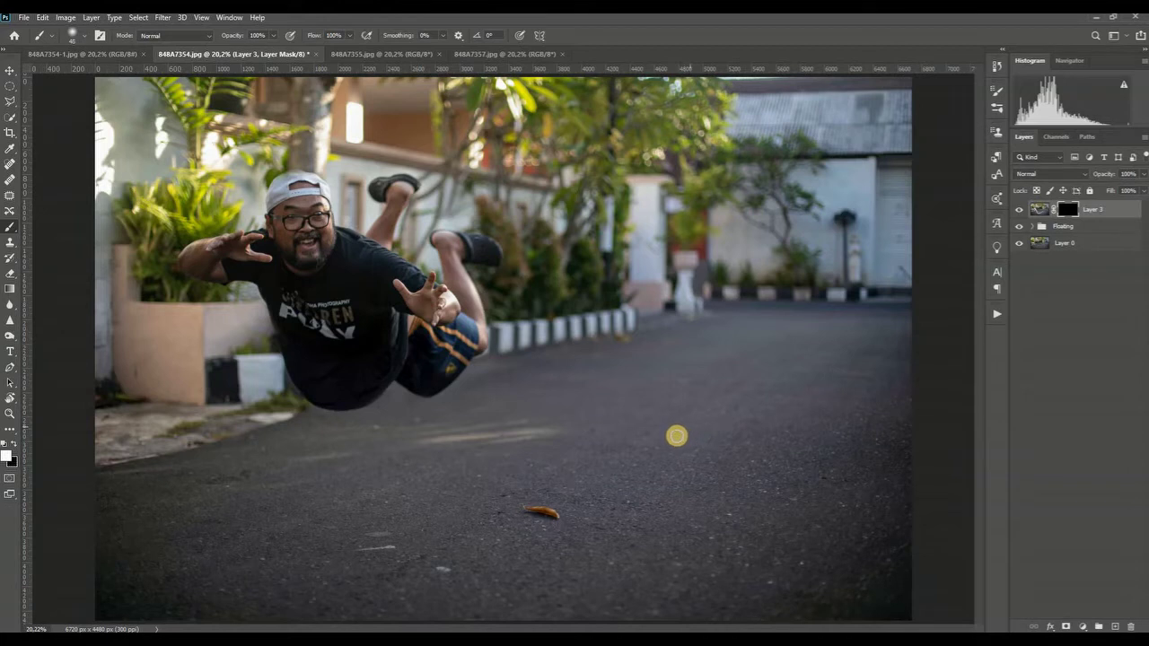
key("bracketright")
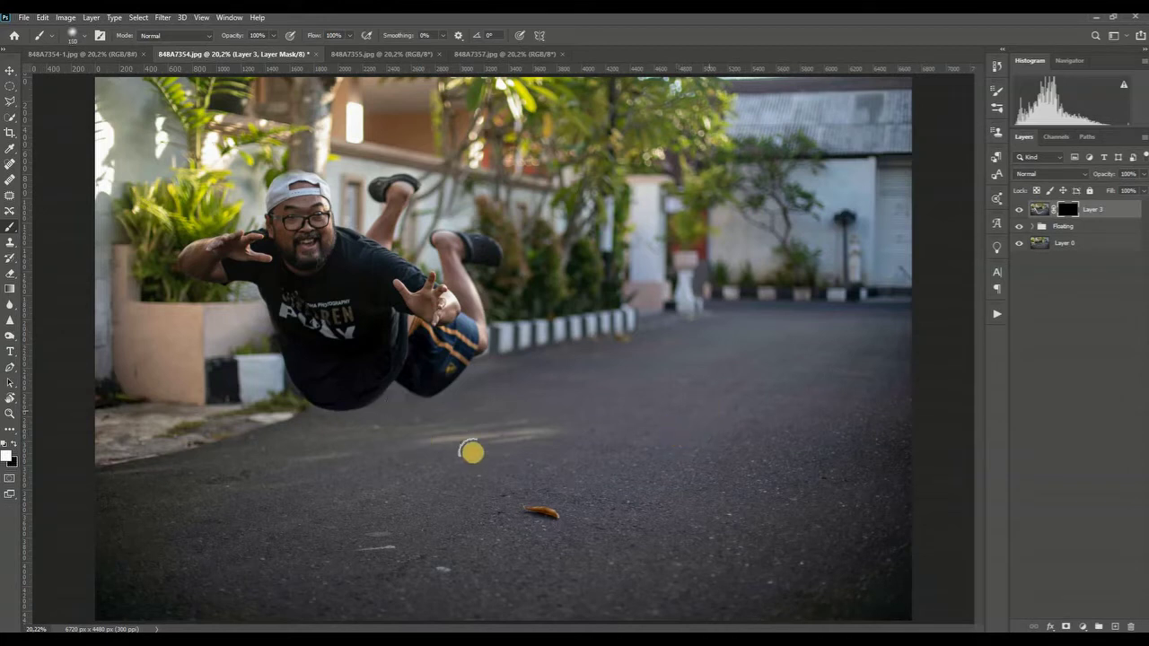
Paint white on Layer 3's mask with a 150 px brush to reveal the paper roll and its strip along the road
mouse_move(451, 466)
left_mouse_down()
mouse_move(599, 449)
mouse_move(403, 544)
mouse_move(423, 521)
mouse_move(402, 512)
mouse_move(394, 488)
mouse_move(441, 534)
mouse_move(671, 410)
mouse_move(433, 534)
mouse_move(365, 470)
mouse_move(359, 460)
mouse_move(375, 476)
mouse_move(353, 446)
mouse_move(386, 472)
mouse_move(355, 436)
mouse_move(389, 477)
mouse_move(324, 402)
mouse_move(349, 429)
mouse_move(313, 368)
mouse_move(368, 449)
mouse_move(354, 392)
mouse_move(302, 305)
mouse_move(281, 288)
mouse_move(255, 301)
mouse_move(270, 289)
mouse_move(239, 285)
mouse_move(256, 272)
mouse_move(220, 272)
mouse_move(223, 302)
mouse_move(242, 321)
mouse_move(232, 307)
mouse_move(280, 317)
mouse_move(312, 363)
mouse_move(279, 280)
mouse_move(328, 350)
mouse_move(286, 289)
mouse_move(325, 383)
left_mouse_up()
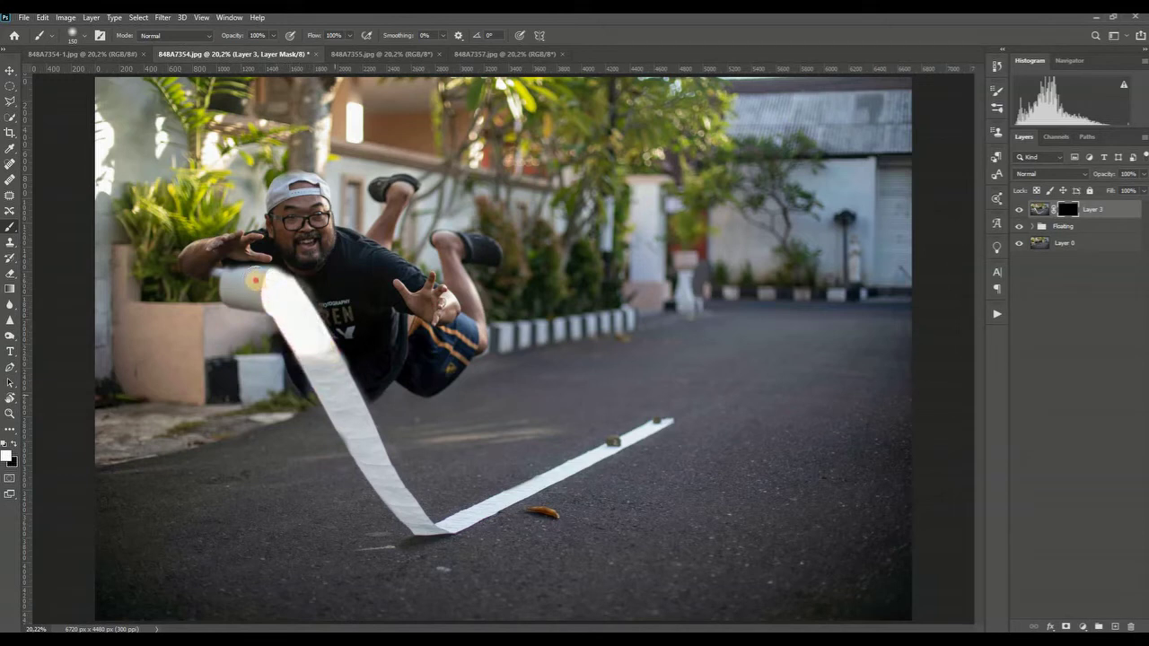
mouse_move(244, 271)
left_mouse_down()
mouse_move(289, 277)
mouse_move(291, 294)
mouse_move(224, 284)
mouse_move(232, 300)
mouse_move(279, 312)
mouse_move(308, 358)
left_mouse_up()
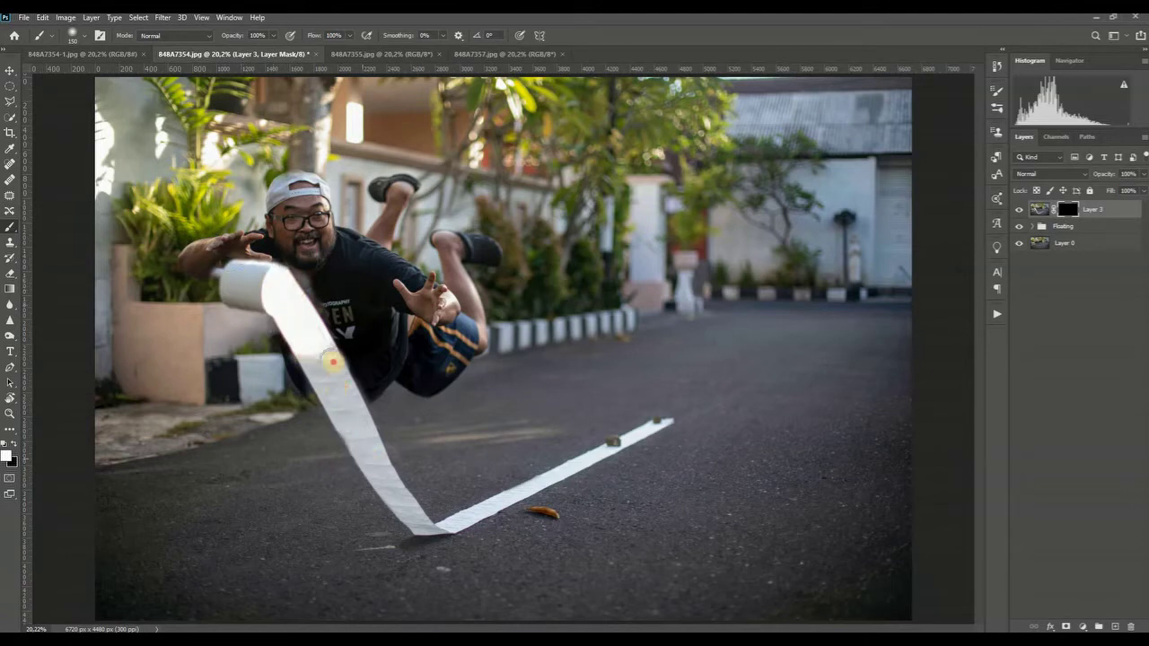
mouse_move(406, 521)
left_mouse_down()
mouse_move(394, 505)
mouse_move(519, 509)
mouse_move(618, 471)
mouse_move(664, 444)
mouse_move(677, 418)
mouse_move(428, 515)
mouse_move(351, 441)
mouse_move(279, 303)
mouse_move(579, 356)
left_mouse_up()
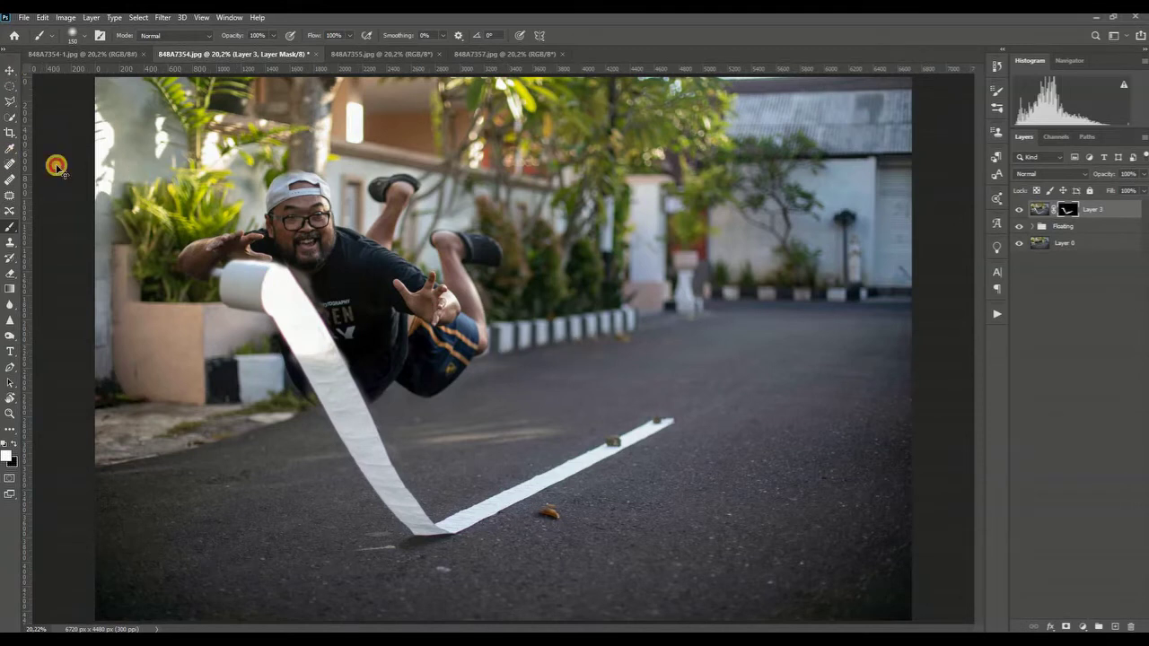
Examine the mask edges around the paper roll and strip where they overlap the man's hand and shirt
key("v")
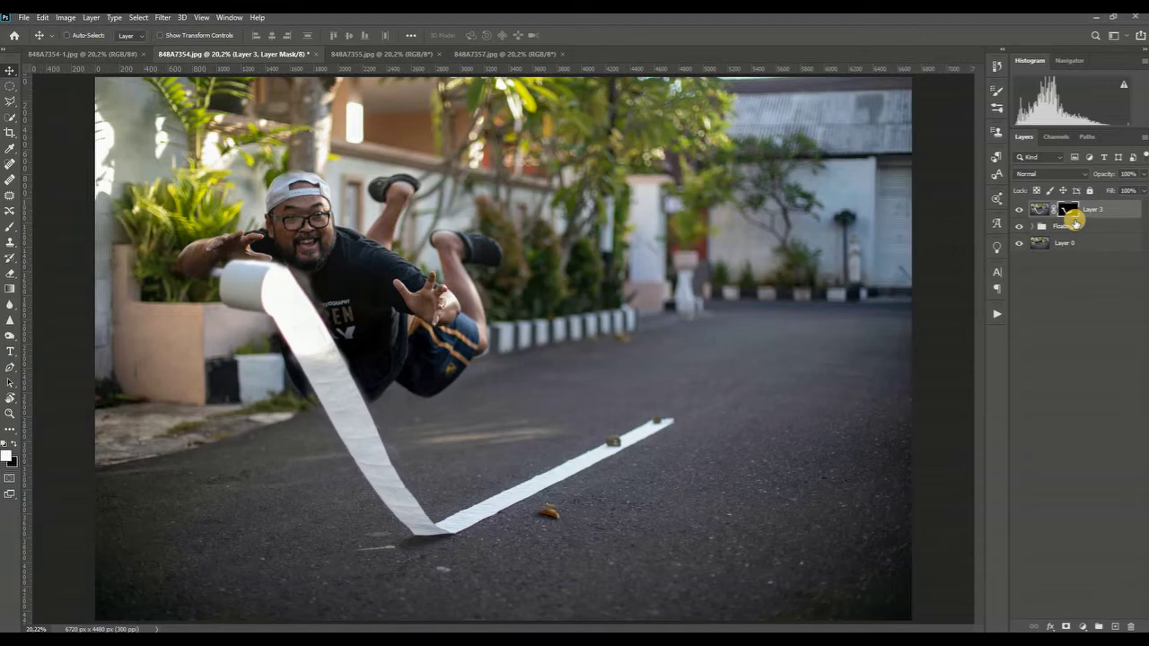
key("ctrl+plus")
key("ctrl+plus")
key("ctrl+plus")
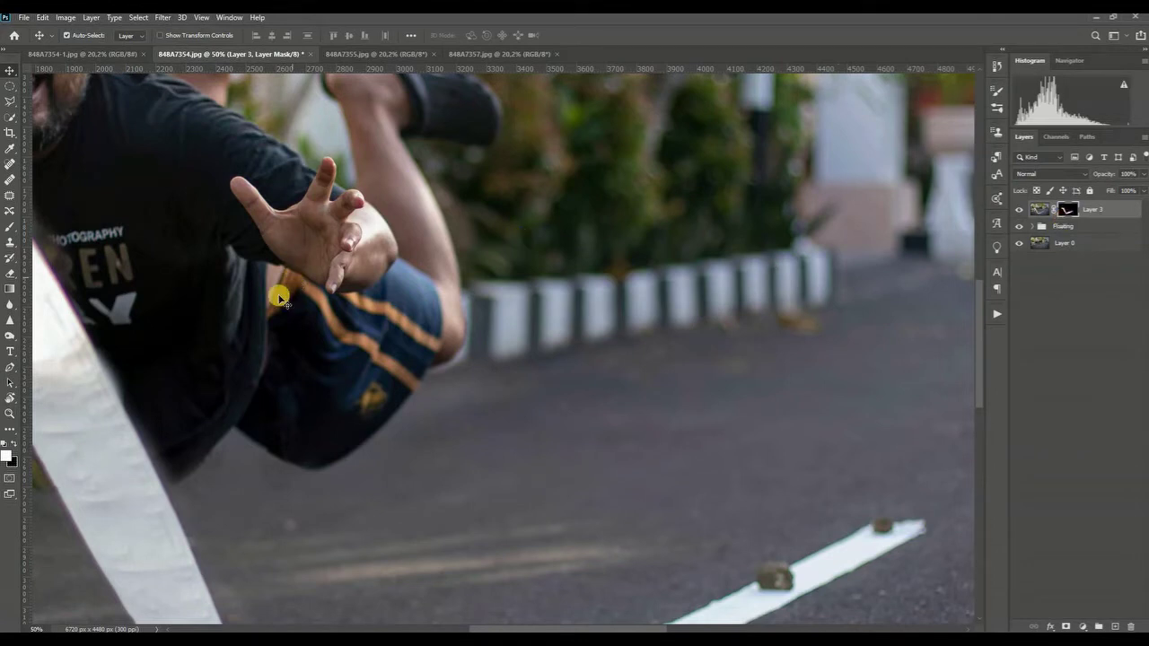
left_click_drag(263, 293, 736, 384)
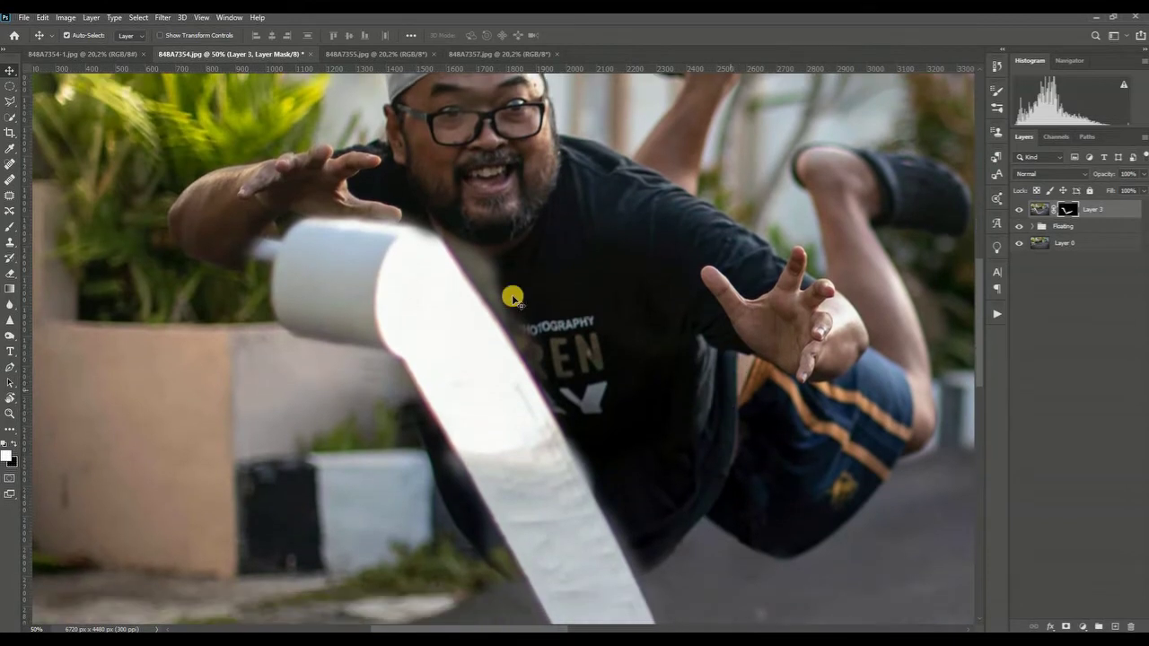
left_click_drag(538, 274, 553, 373)
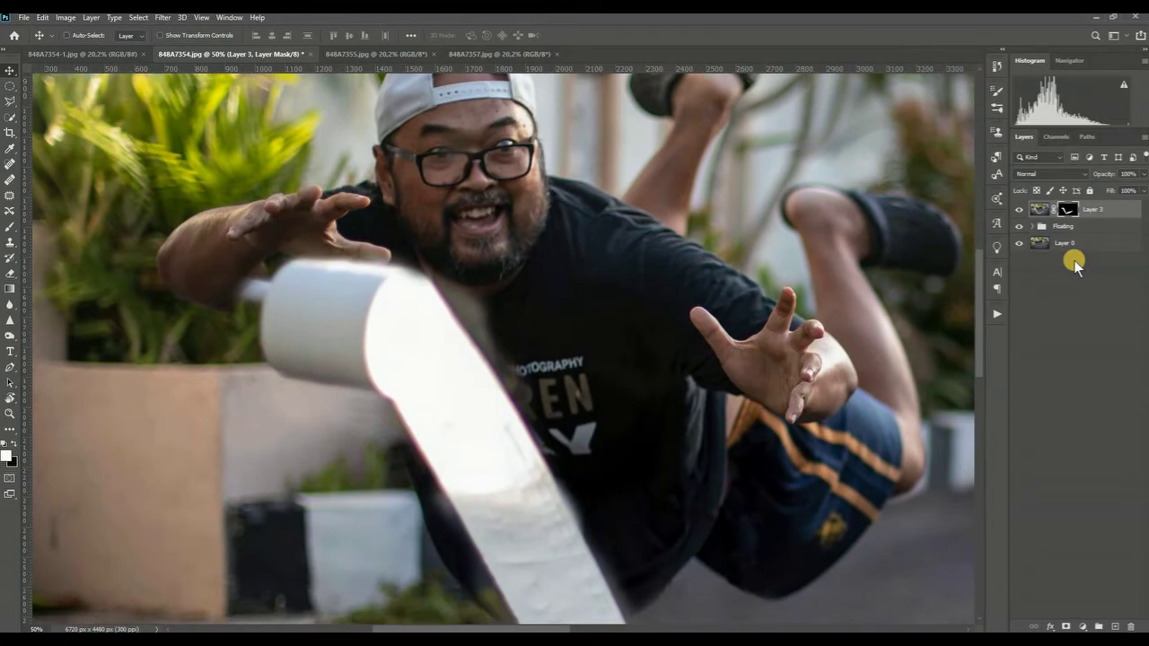
key("ctrl+plus")
key("ctrl+plus")
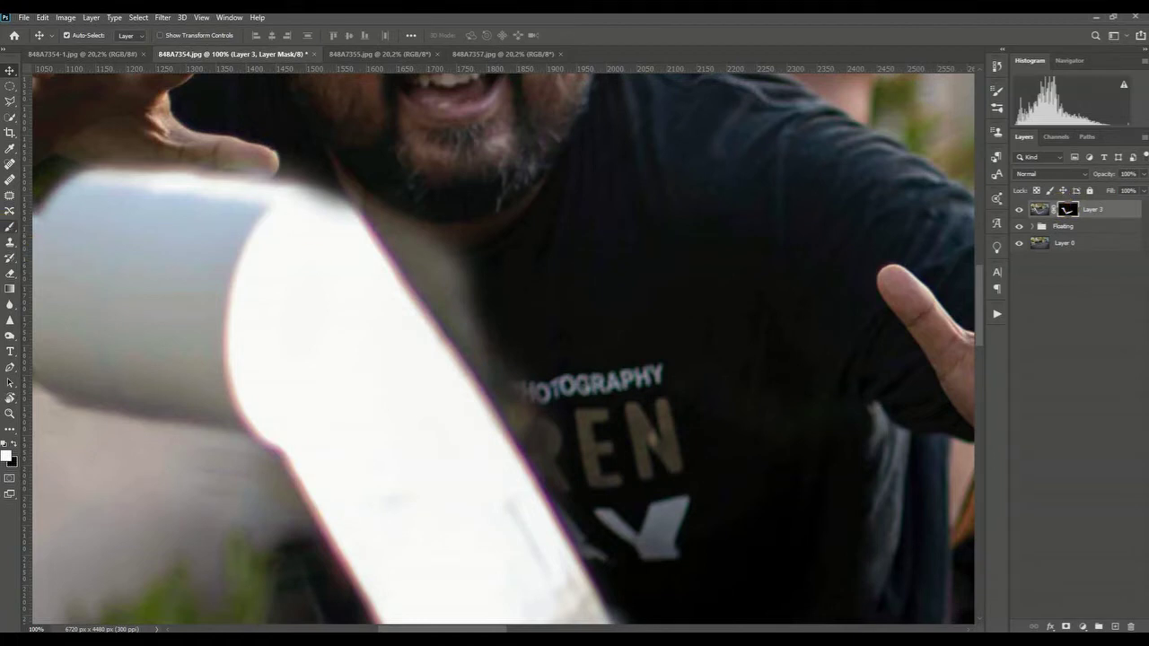
Paint black on Layer 3's mask with a 60 px brush to clean the paper strip's edge over the shirt and below the hand
key("b")
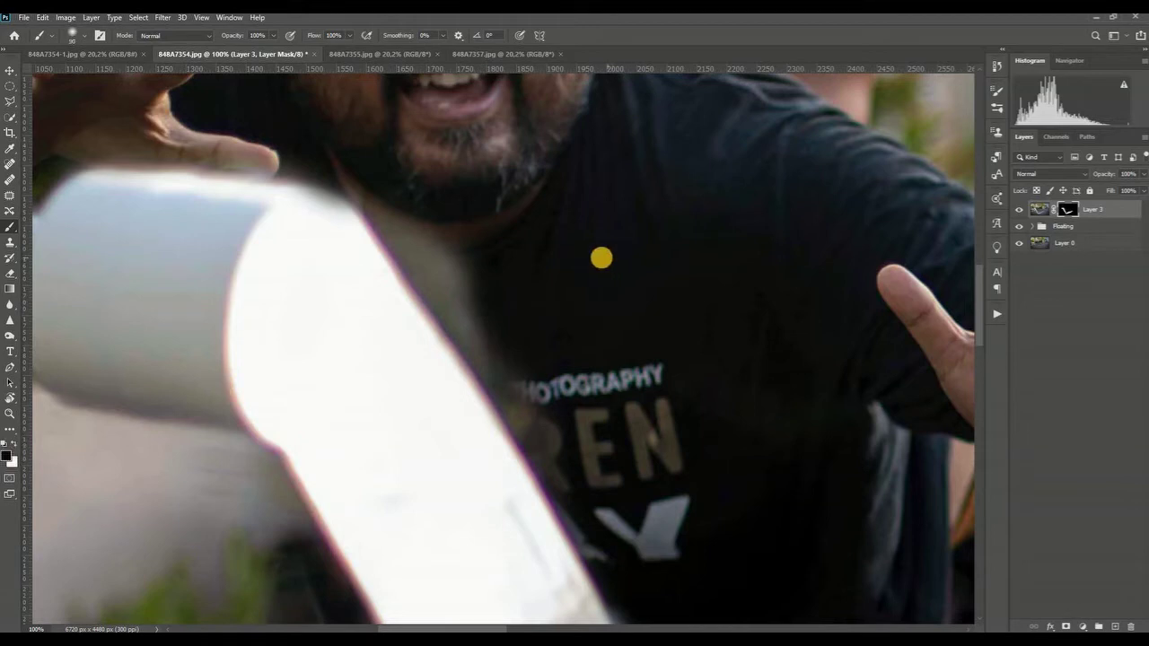
mouse_move(402, 187)
left_mouse_down()
mouse_move(469, 263)
mouse_move(423, 218)
mouse_move(513, 341)
mouse_move(485, 257)
left_mouse_up()
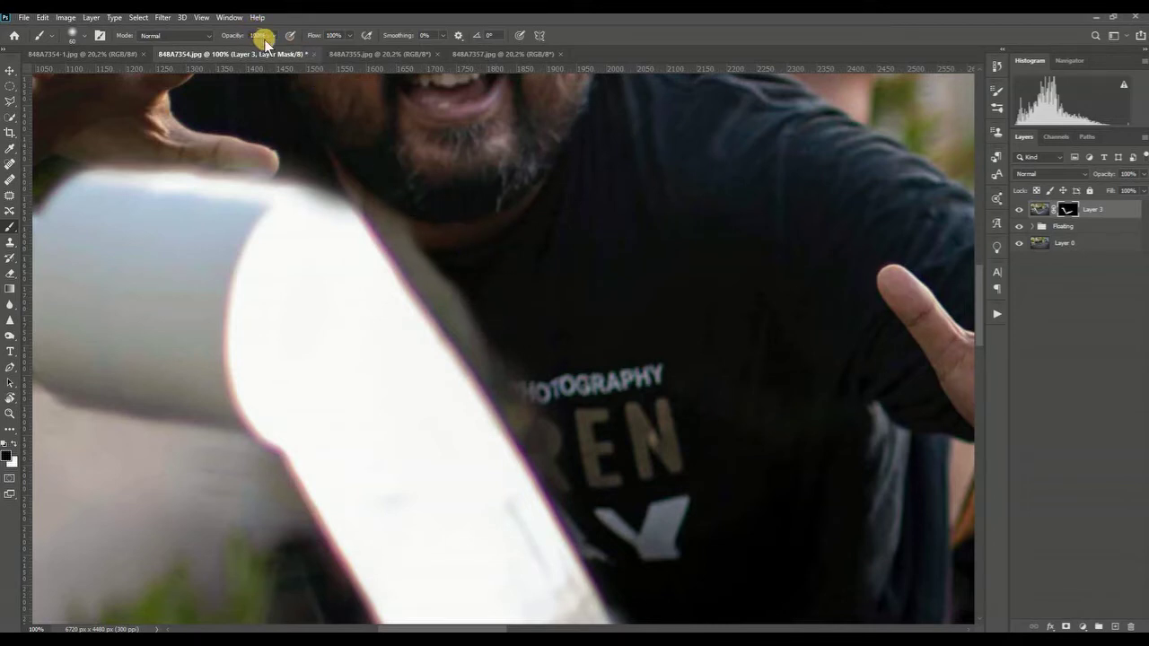
left_click(372, 187)
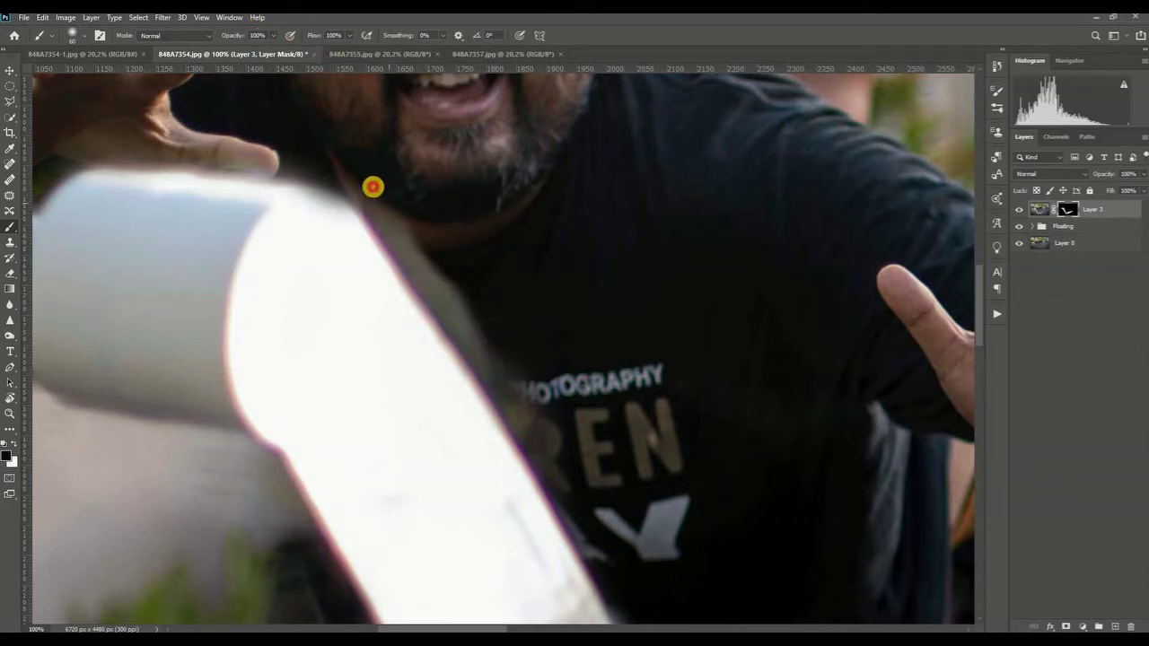
mouse_move(372, 187)
left_mouse_down()
mouse_move(339, 154)
mouse_move(370, 177)
mouse_move(545, 411)
mouse_move(385, 202)
mouse_move(513, 384)
mouse_move(469, 328)
left_mouse_up()
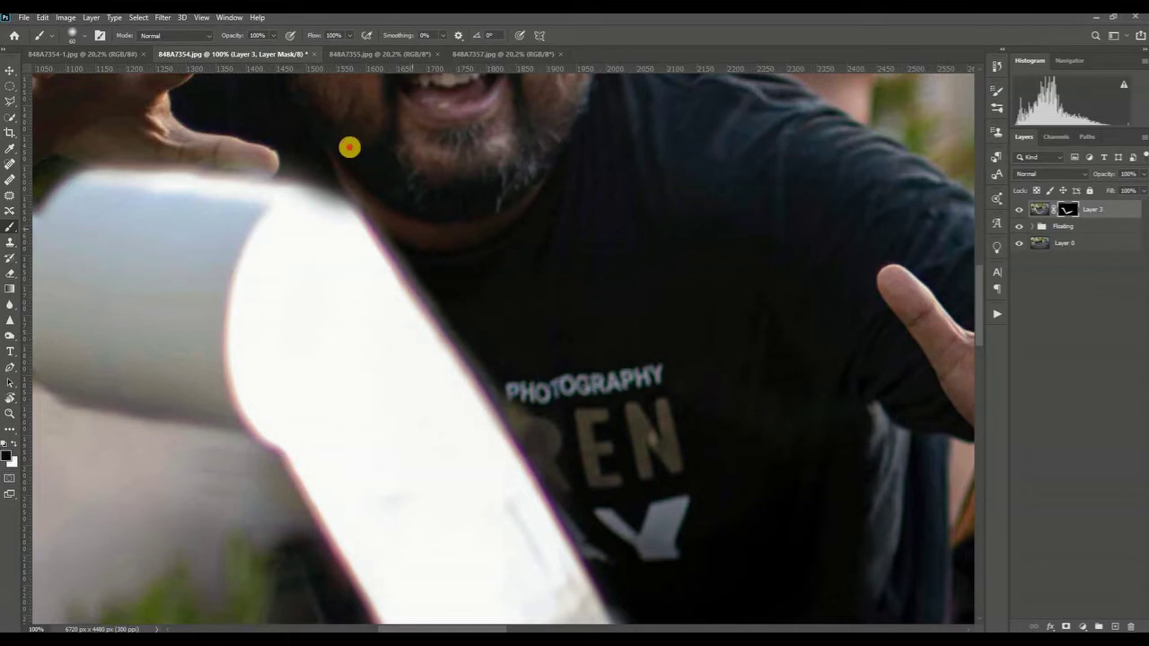
mouse_move(349, 146)
left_mouse_down()
mouse_move(377, 184)
mouse_move(311, 144)
left_mouse_up()
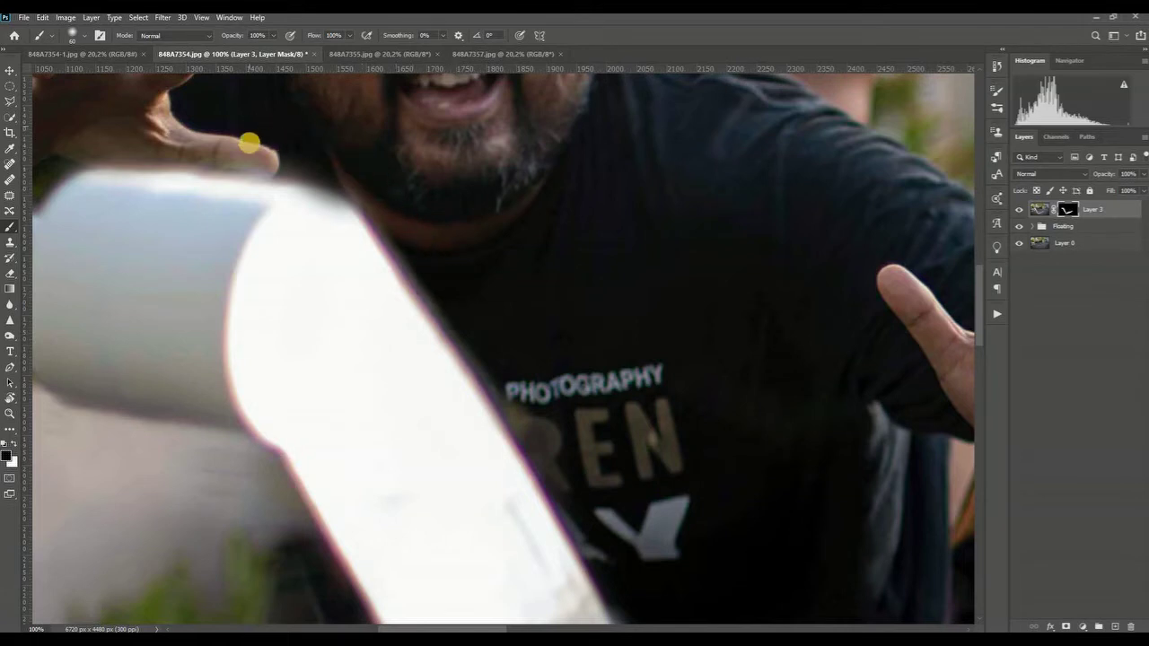
mouse_move(129, 133)
left_mouse_down()
mouse_move(208, 135)
mouse_move(98, 120)
mouse_move(299, 174)
left_mouse_up()
left_click(437, 409)
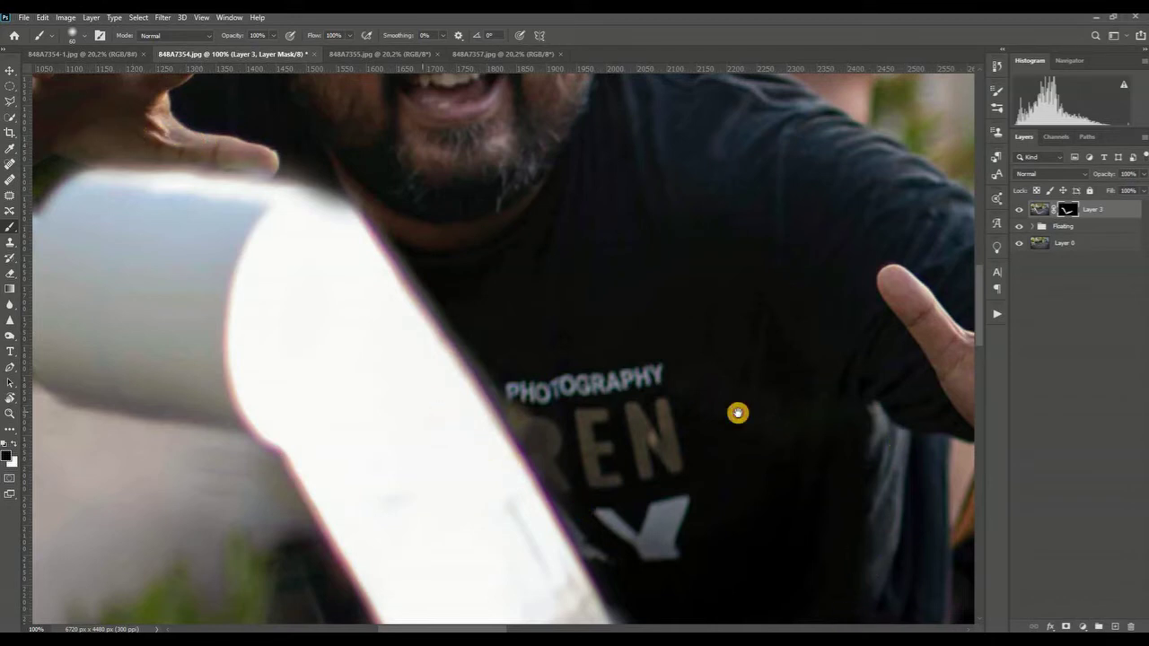
Mask out the rod at the outer end of the paper roll on Layer 3 with a smaller, 25 px black brush
scroll(308, 221, "left", 5)
left_click_drag(244, 261, 251, 225)
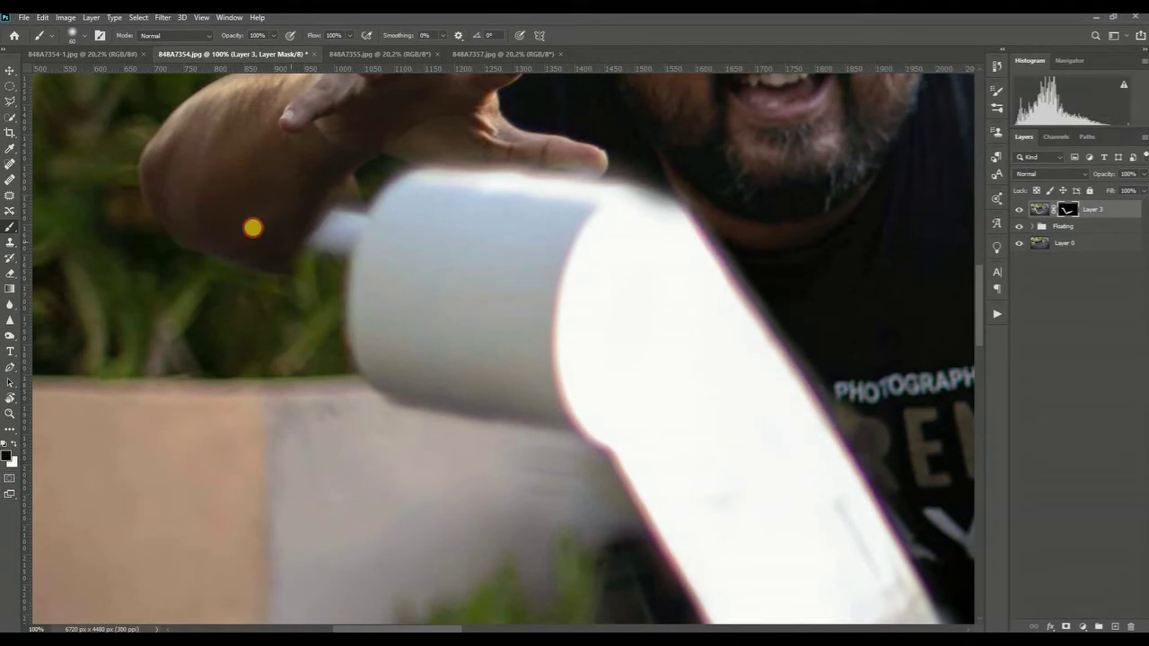
key("bracketleft")
key("bracketleft")
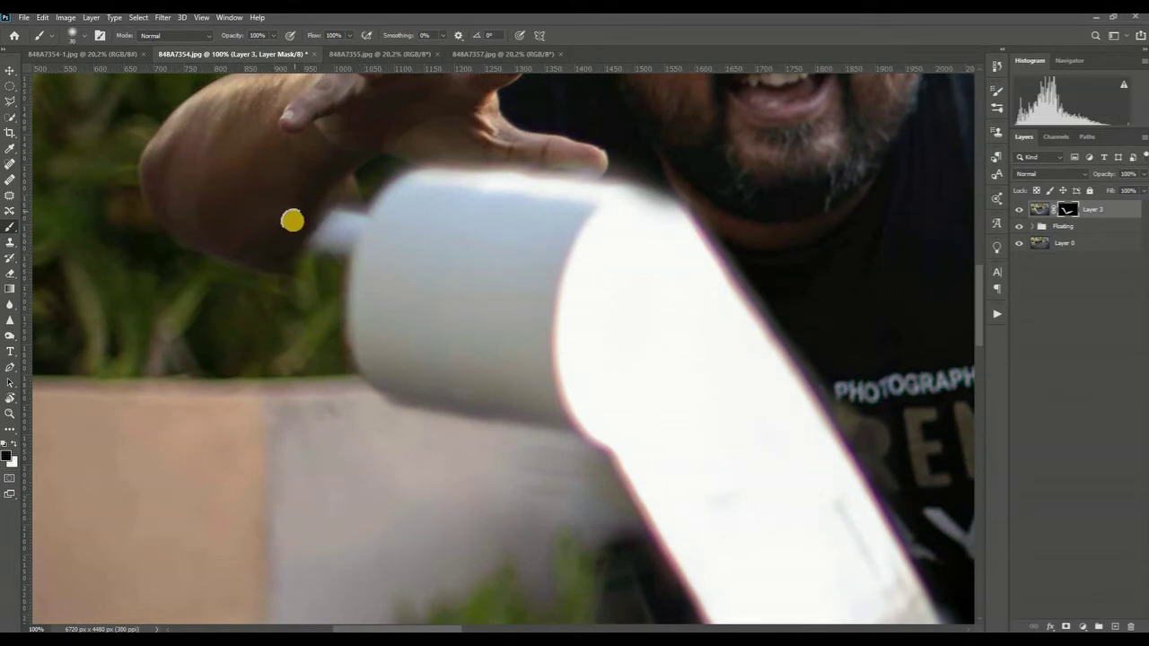
mouse_move(290, 226)
left_mouse_down()
mouse_move(327, 205)
mouse_move(329, 221)
mouse_move(352, 211)
mouse_move(336, 248)
mouse_move(354, 208)
mouse_move(339, 258)
mouse_move(351, 206)
mouse_move(327, 244)
mouse_move(315, 242)
mouse_move(325, 259)
mouse_move(332, 246)
mouse_move(306, 268)
mouse_move(322, 221)
mouse_move(275, 266)
mouse_move(327, 279)
left_mouse_up()
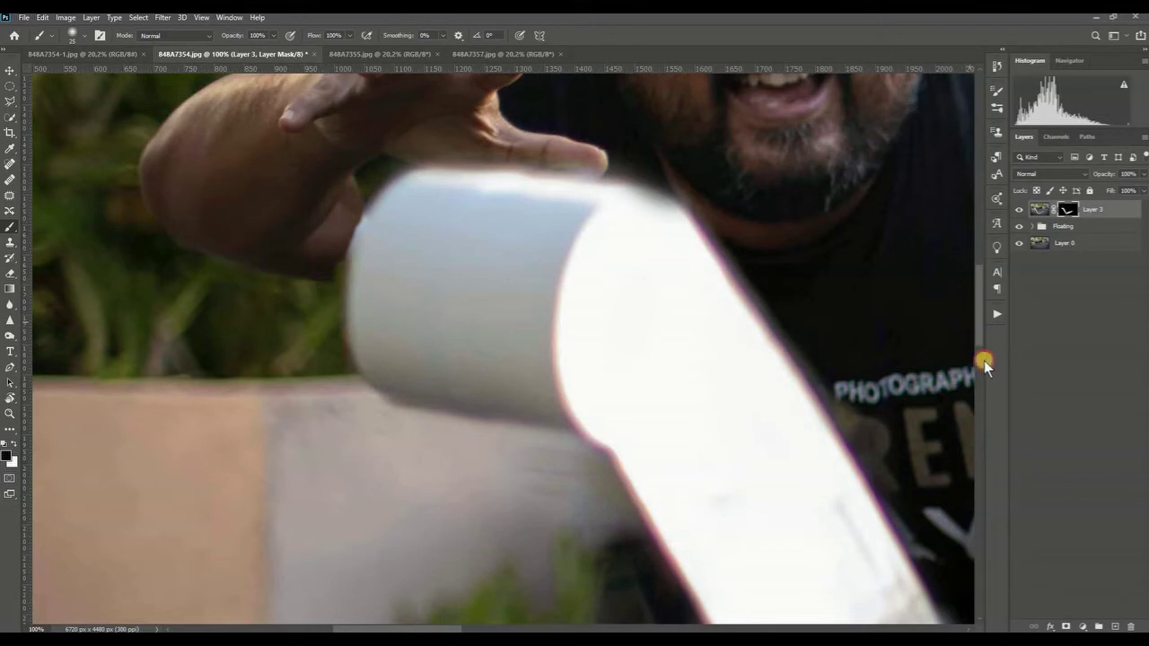
Paint black on Layer 3's mask along the strip's inner edge below the roll to restore the shirt and background
scroll(984, 361, "down", 5)
left_click_drag(1003, 253, 1005, 246)
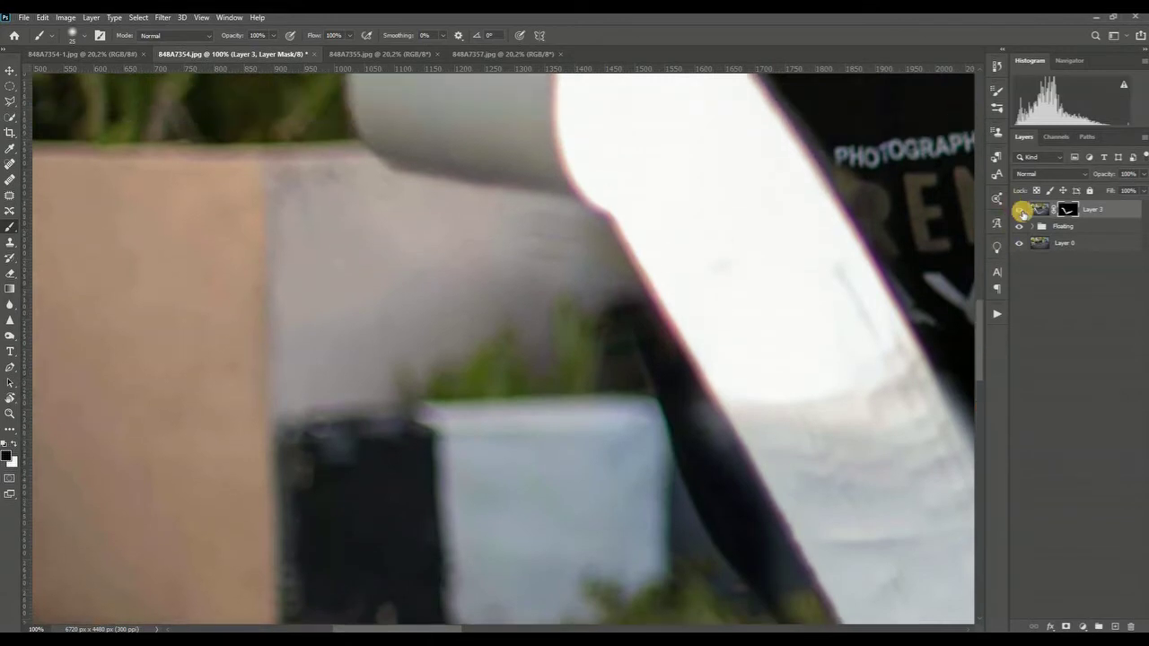
left_click(1019, 210)
left_click(1020, 210)
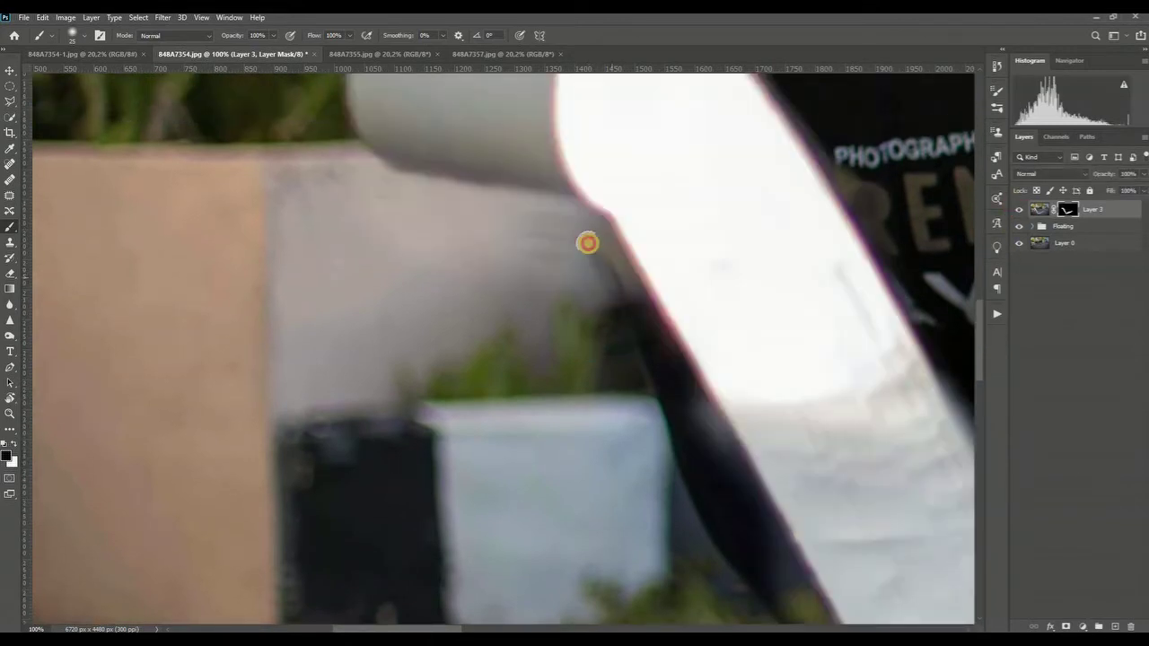
mouse_move(595, 231)
left_mouse_down()
mouse_move(633, 290)
mouse_move(672, 392)
mouse_move(715, 433)
mouse_move(705, 397)
mouse_move(741, 472)
mouse_move(695, 388)
mouse_move(712, 444)
mouse_move(744, 472)
mouse_move(820, 616)
mouse_move(772, 548)
mouse_move(790, 607)
mouse_move(775, 597)
mouse_move(811, 620)
mouse_move(787, 577)
mouse_move(833, 625)
mouse_move(705, 464)
mouse_move(634, 344)
left_mouse_up()
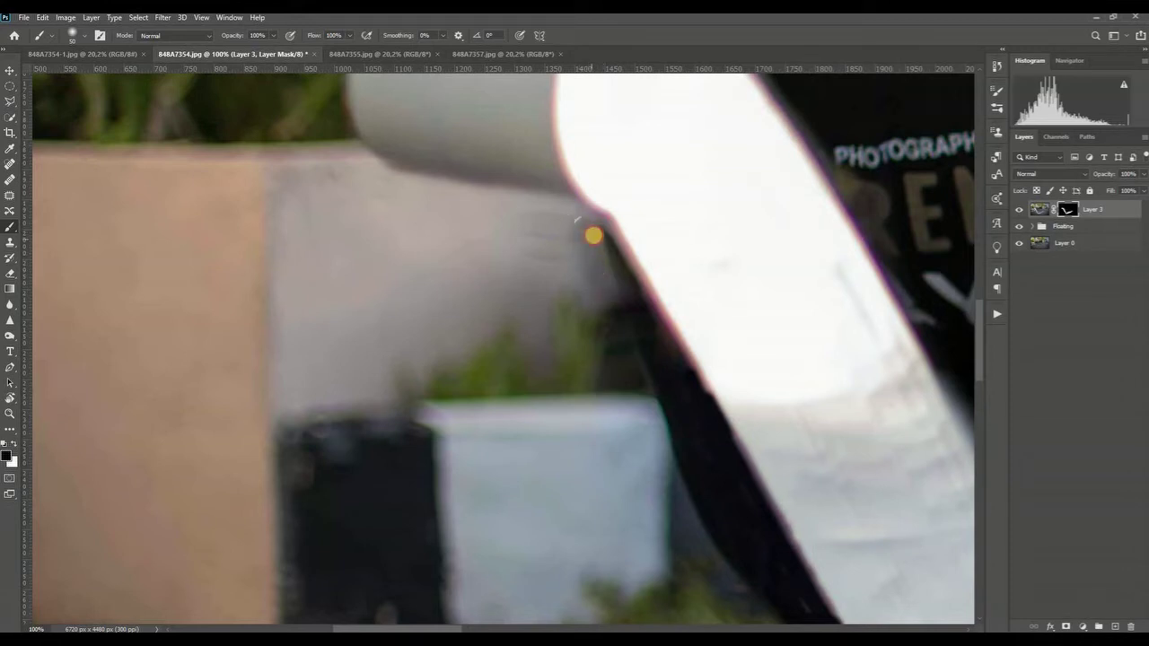
mouse_move(593, 235)
left_mouse_down()
mouse_move(644, 330)
mouse_move(648, 438)
left_mouse_up()
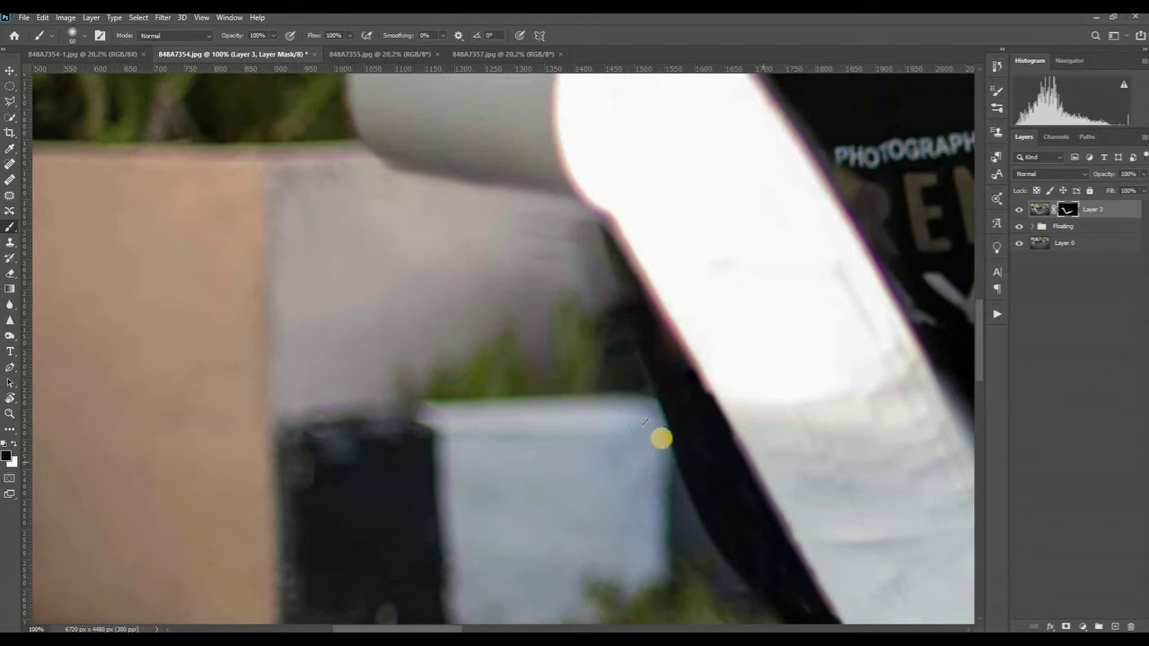
left_click(684, 400)
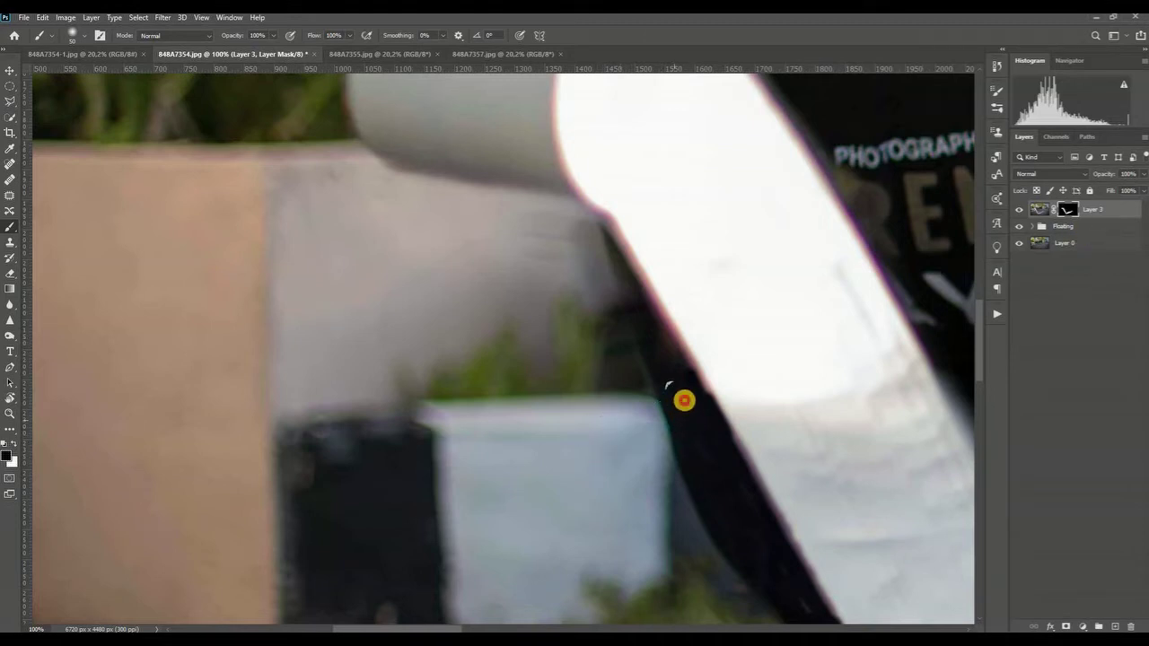
left_click(690, 410)
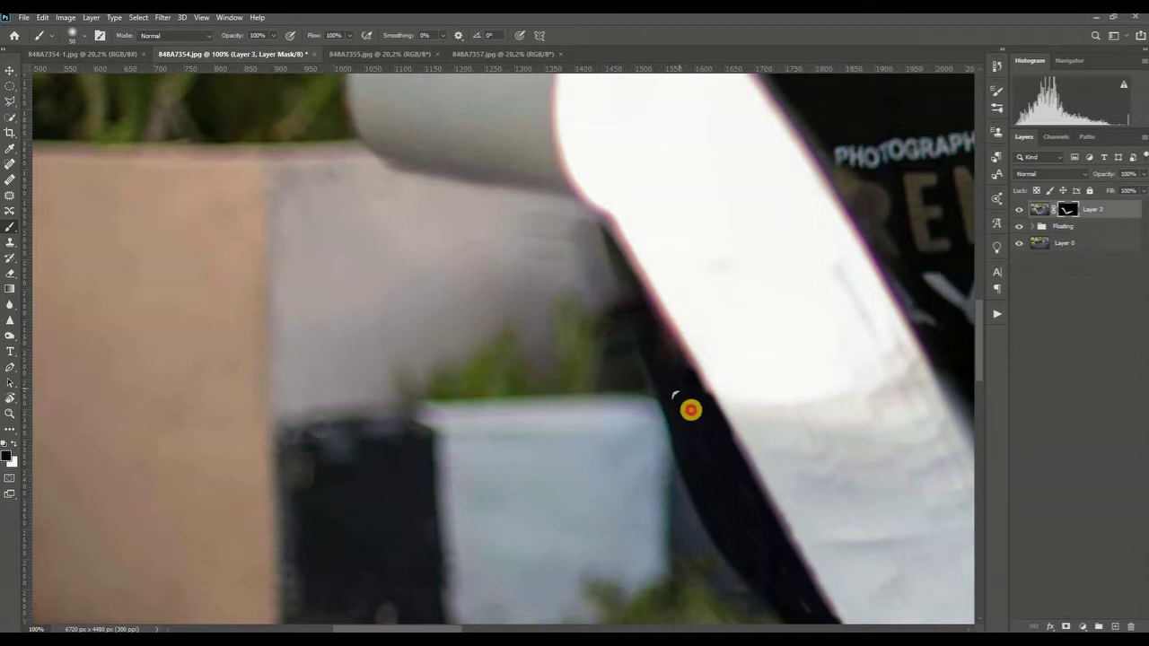
left_click(726, 473)
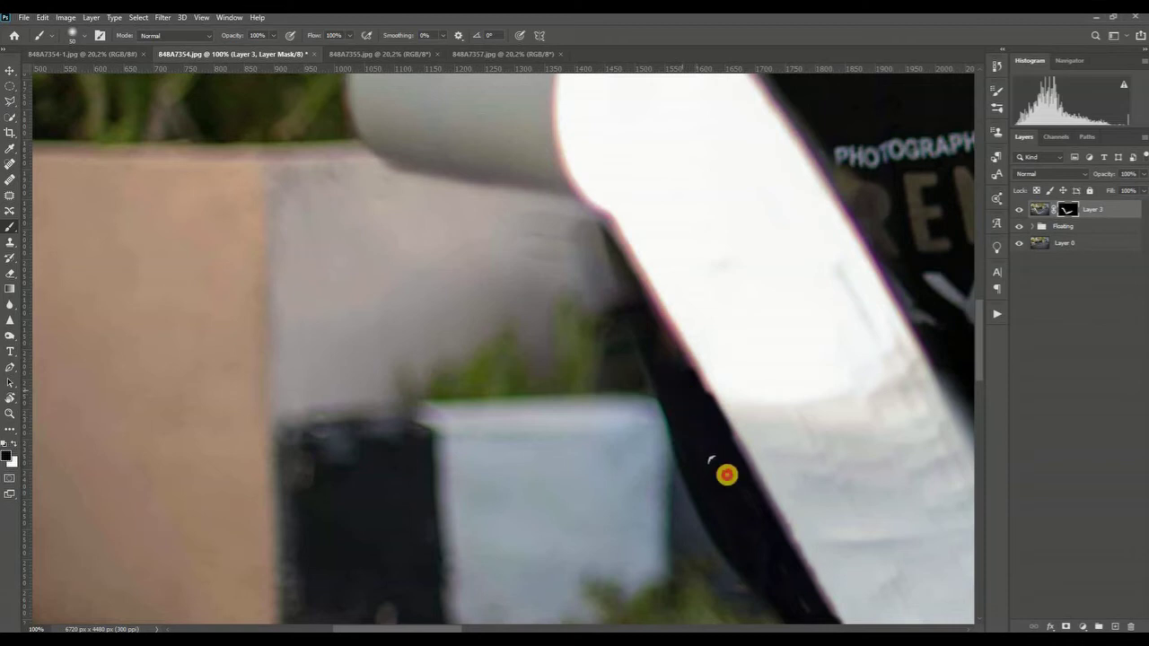
left_click(630, 303)
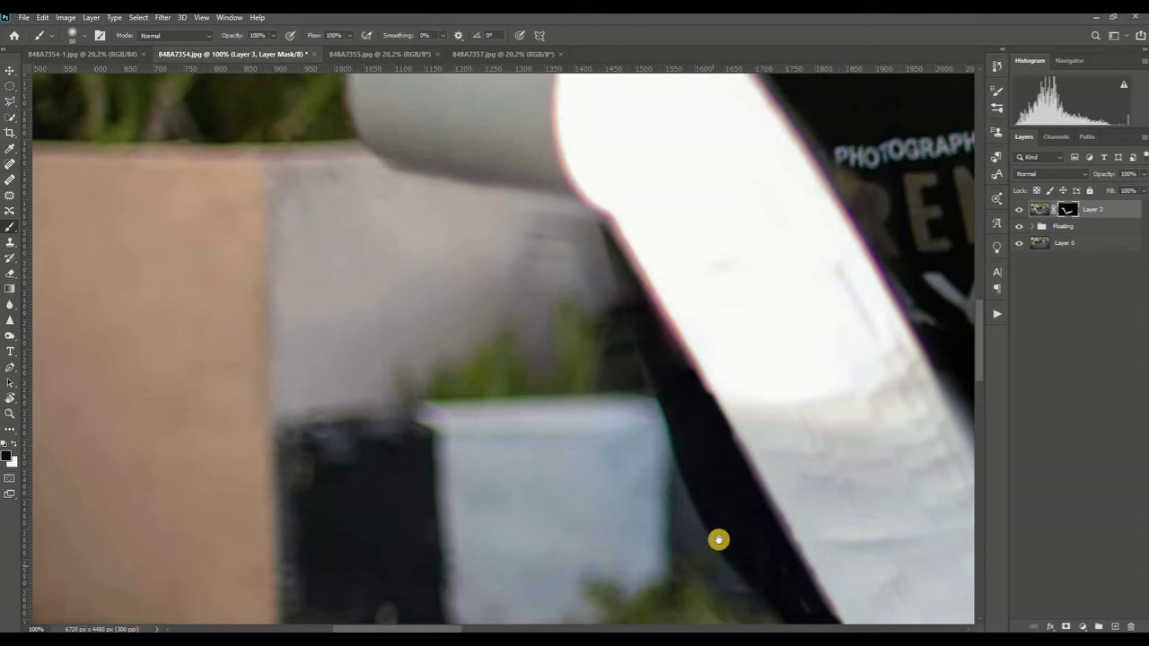
Clean both sides of the hanging strip around the shirt's lower hem on Layer 3's mask with a 50 px black brush
left_click_drag(780, 536, 477, 284)
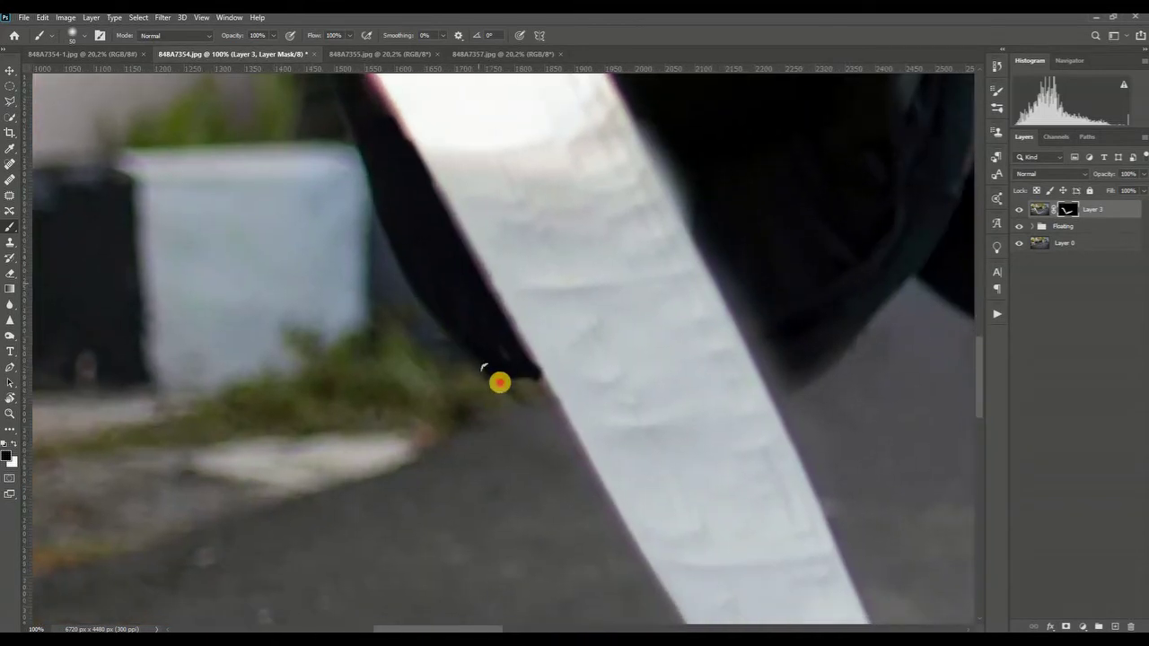
mouse_move(500, 383)
left_mouse_down()
mouse_move(544, 421)
mouse_move(440, 272)
mouse_move(520, 405)
mouse_move(420, 308)
mouse_move(511, 425)
mouse_move(538, 430)
left_mouse_up()
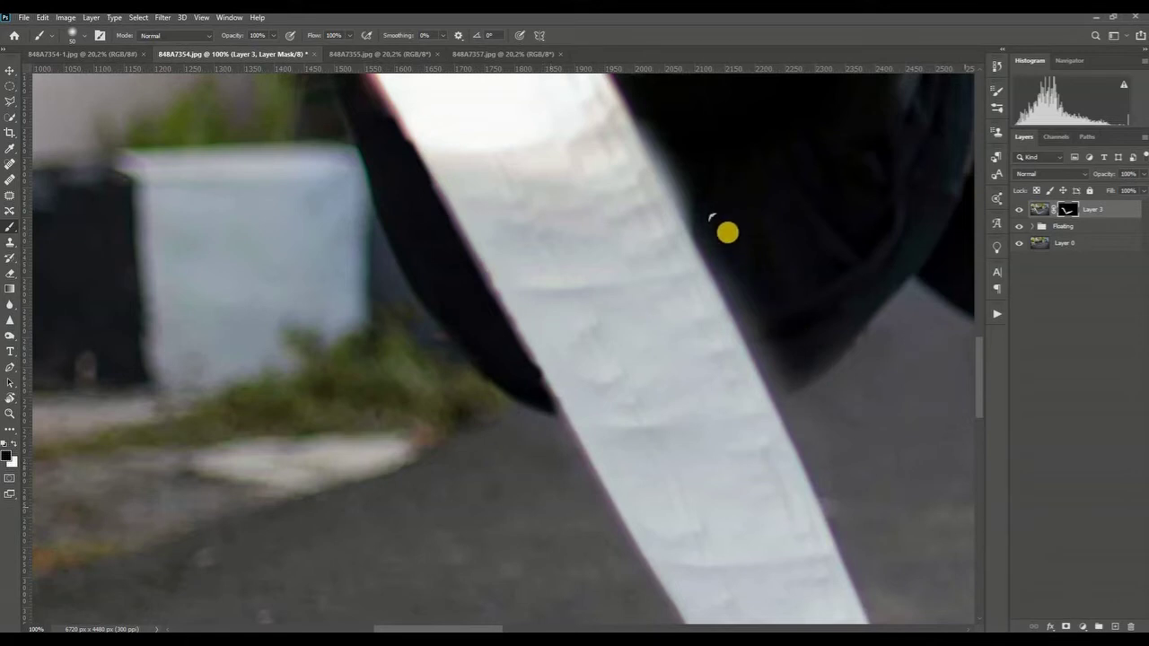
mouse_move(674, 138)
left_mouse_down()
mouse_move(684, 167)
mouse_move(664, 126)
mouse_move(713, 223)
mouse_move(658, 115)
mouse_move(695, 215)
mouse_move(791, 390)
mouse_move(726, 248)
mouse_move(796, 386)
left_mouse_up()
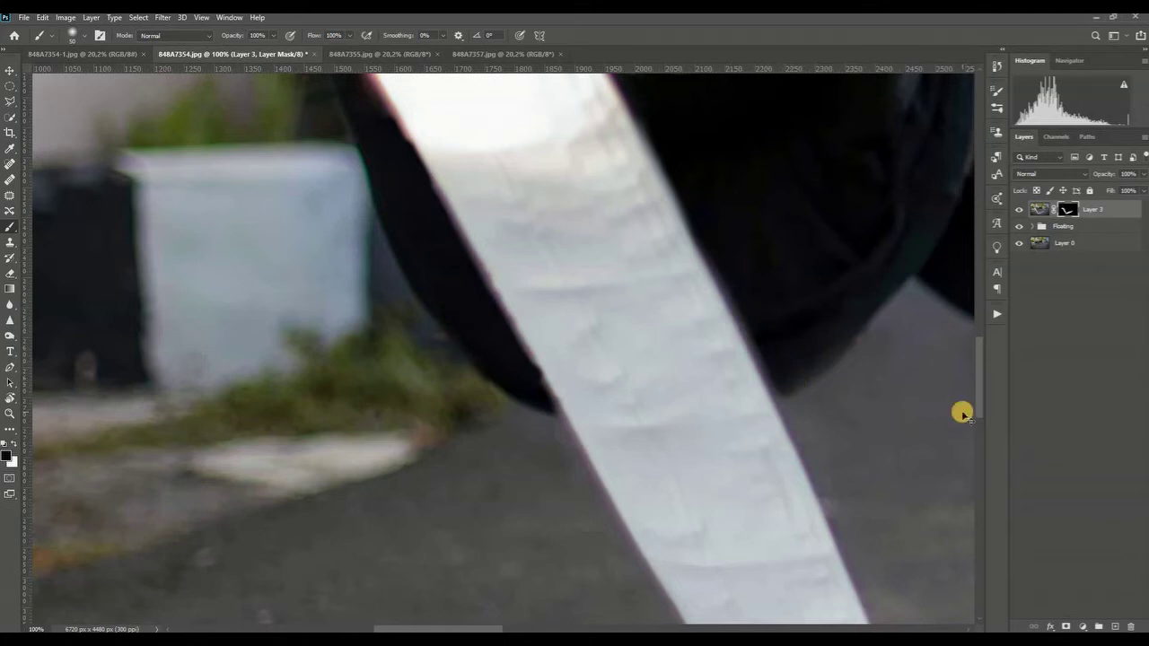
key("ctrl+0")
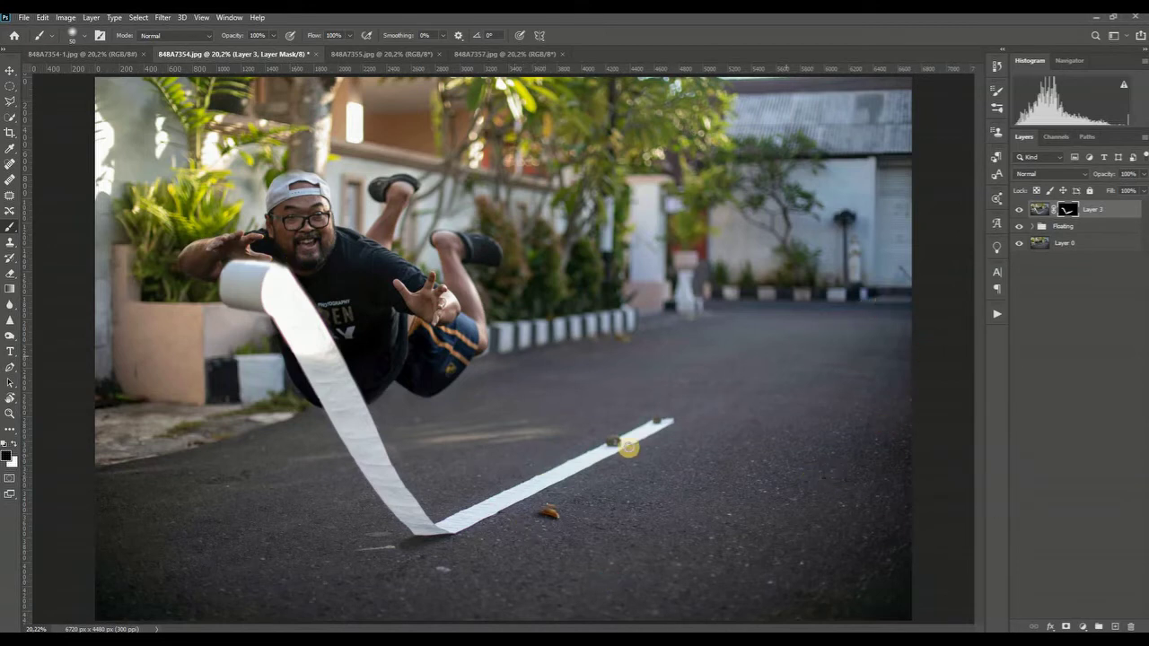
Compare the composite with the reference image 848A7354-1.jpg and the paper roll photo 848A7355.jpg, checking the strip's far end
left_click(96, 55)
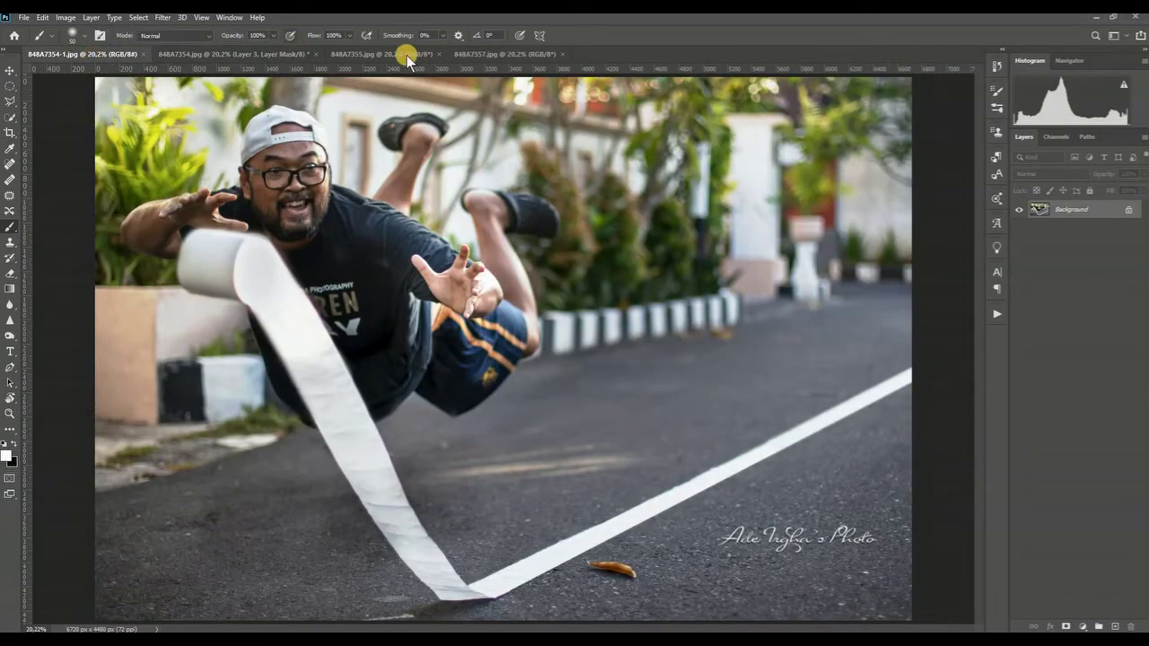
left_click(405, 55)
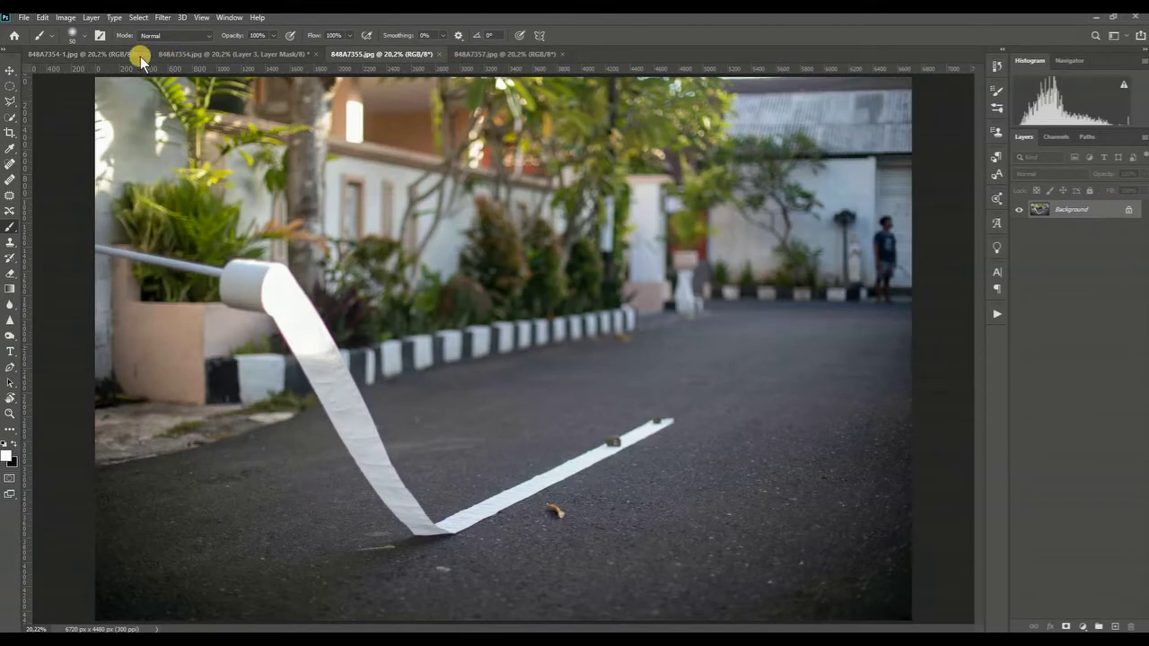
left_click(192, 55)
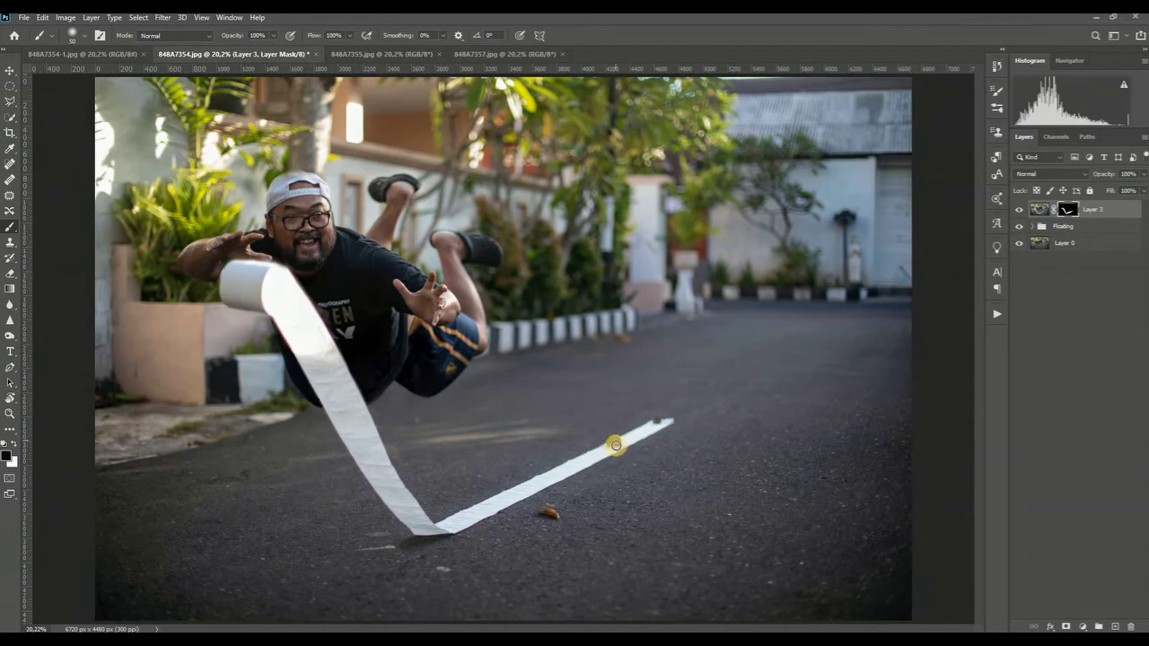
left_click(617, 444)
Add a new layer above Layer 3 and remove both stones from the paper strip on the road with a 60 px Clone Stamp
left_click(1114, 625)
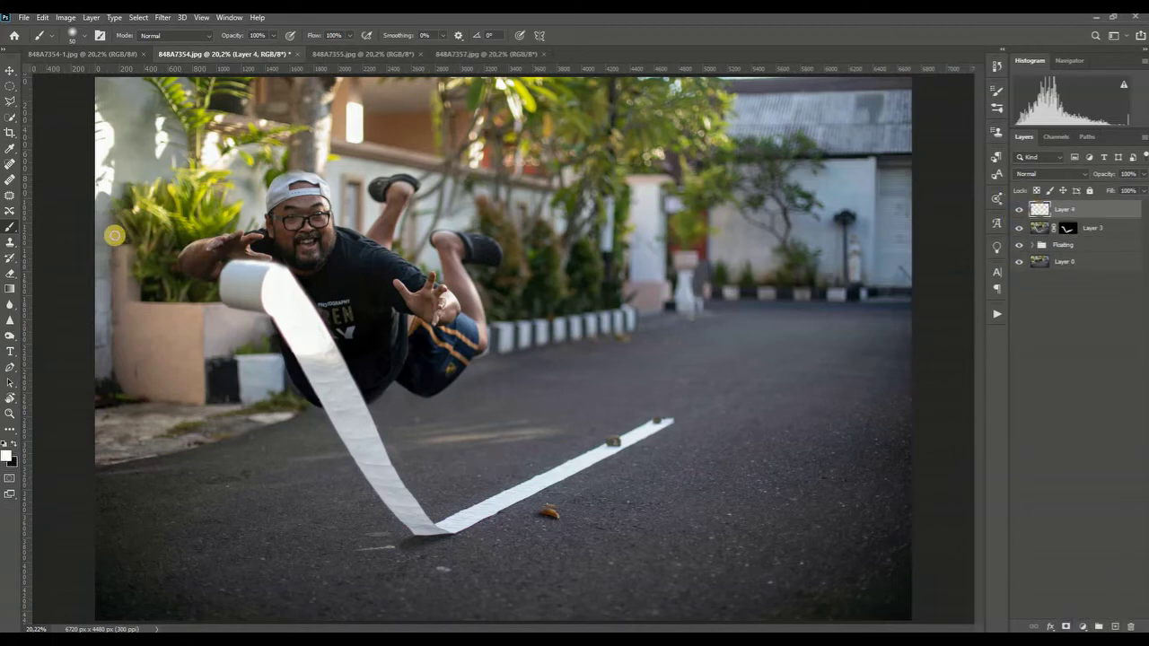
left_click(9, 243)
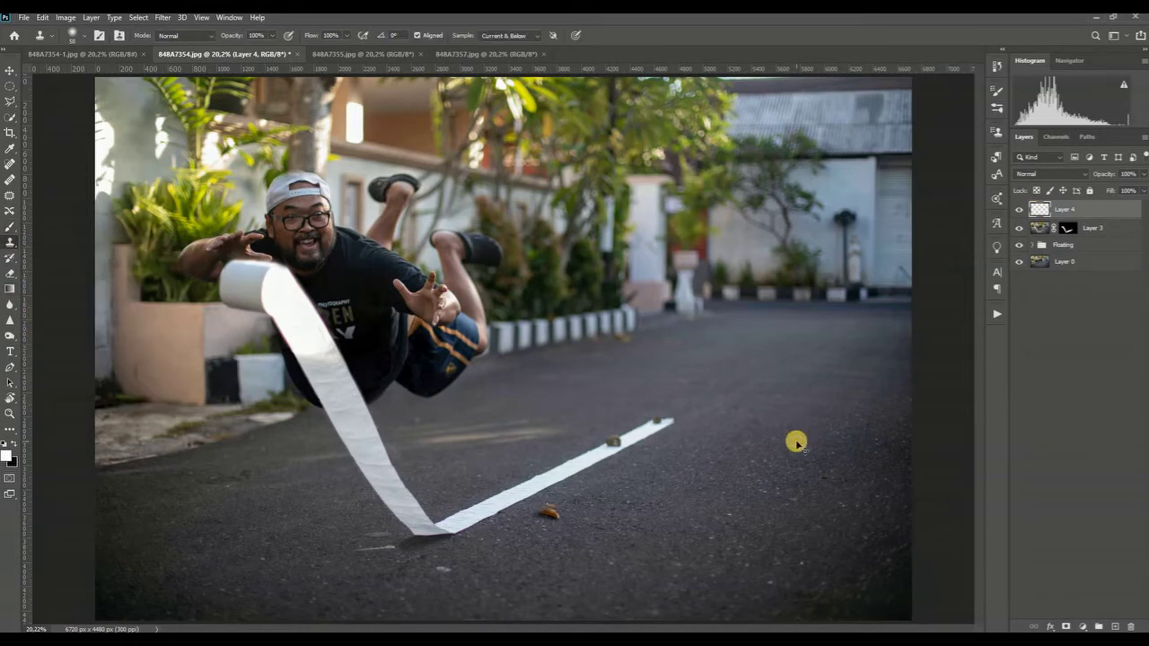
key("ctrl+plus")
key("ctrl+plus")
key("ctrl+plus")
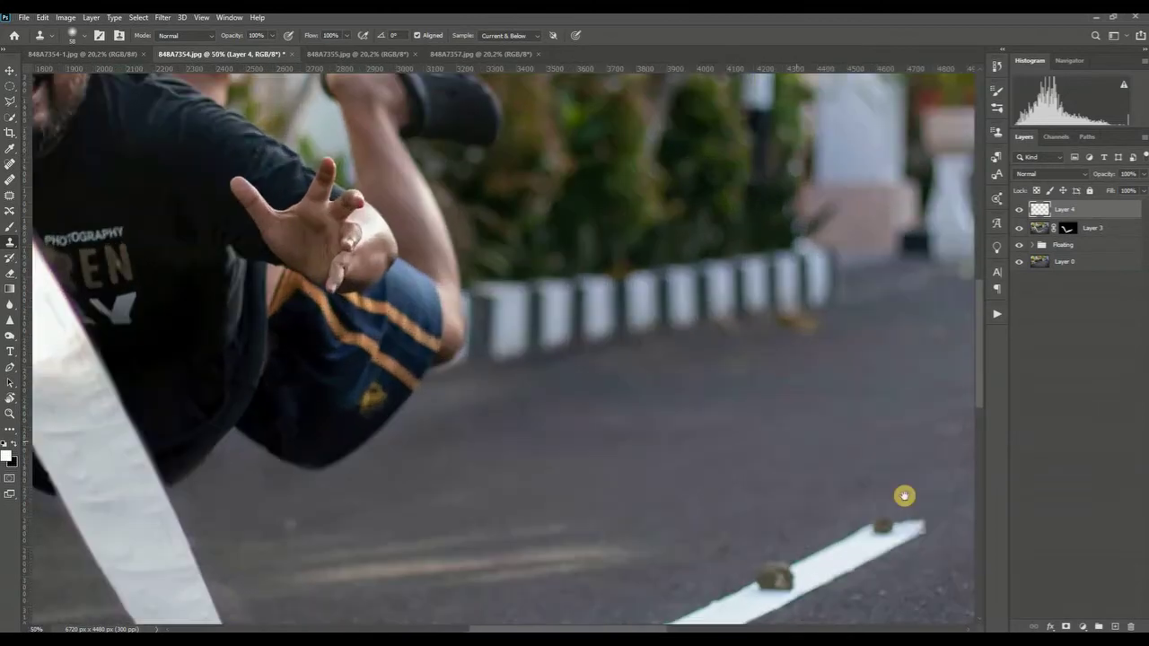
left_click_drag(722, 370, 488, 254)
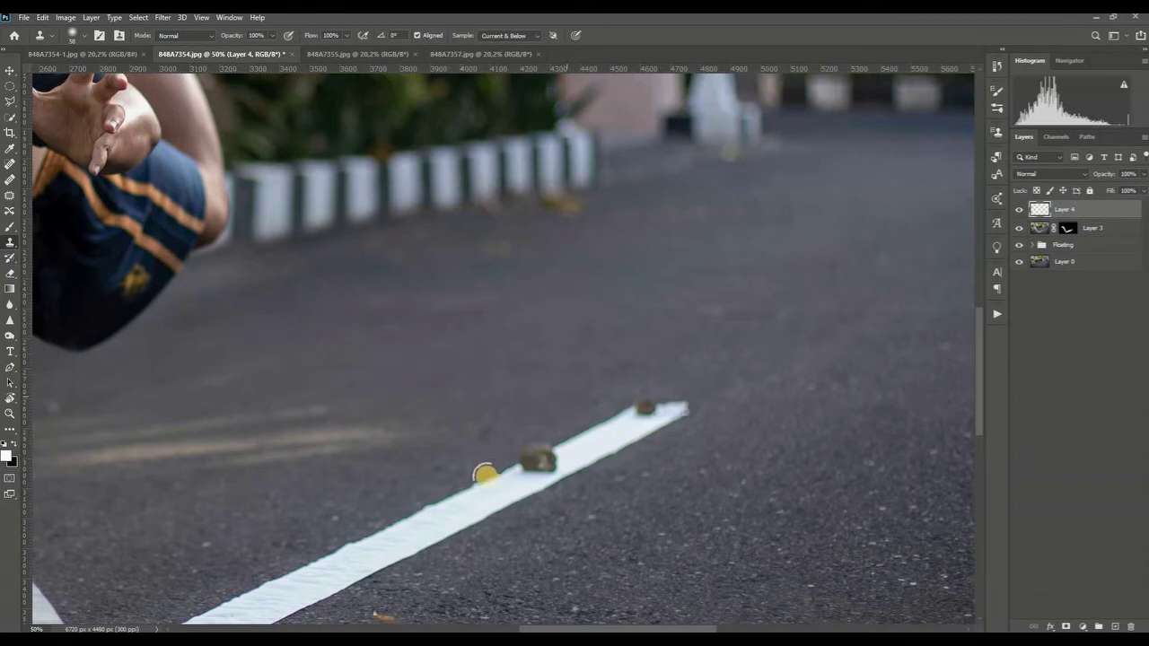
left_click(484, 474)
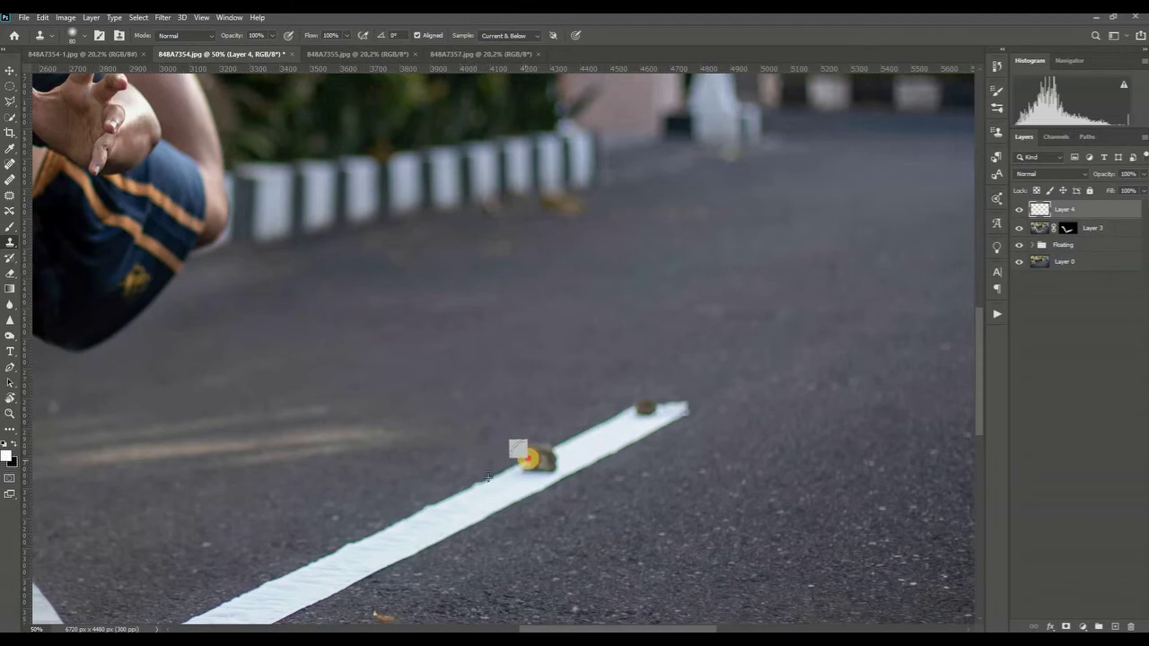
mouse_move(533, 456)
left_mouse_down()
mouse_move(544, 455)
mouse_move(526, 464)
mouse_move(540, 464)
left_mouse_up()
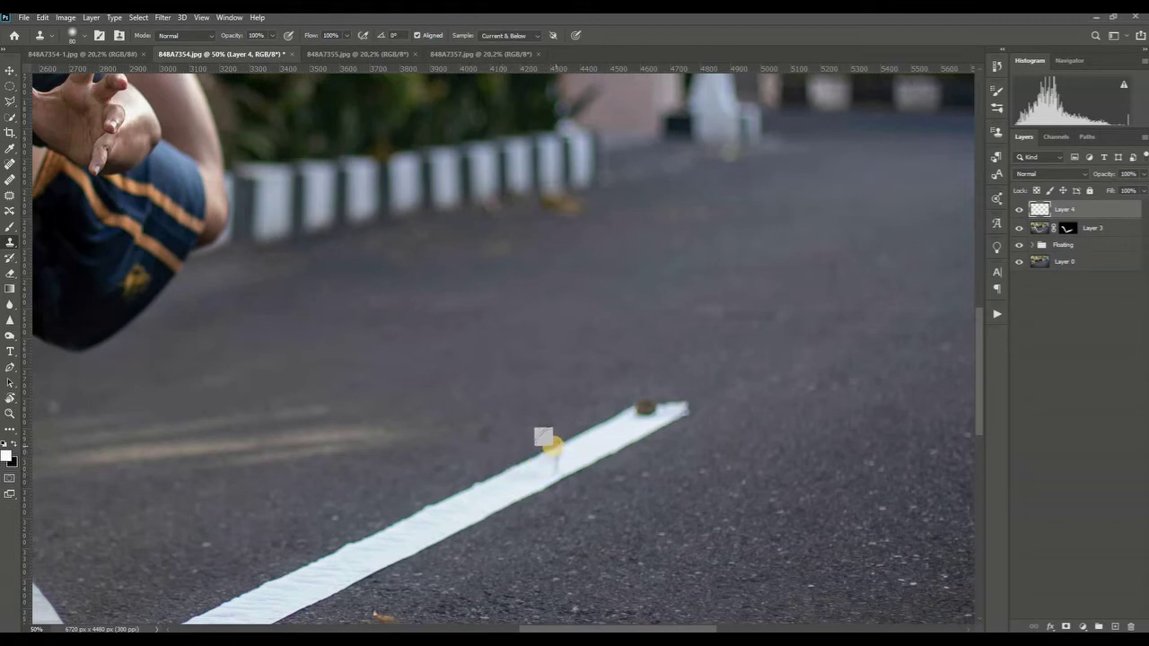
left_click_drag(550, 454, 545, 458)
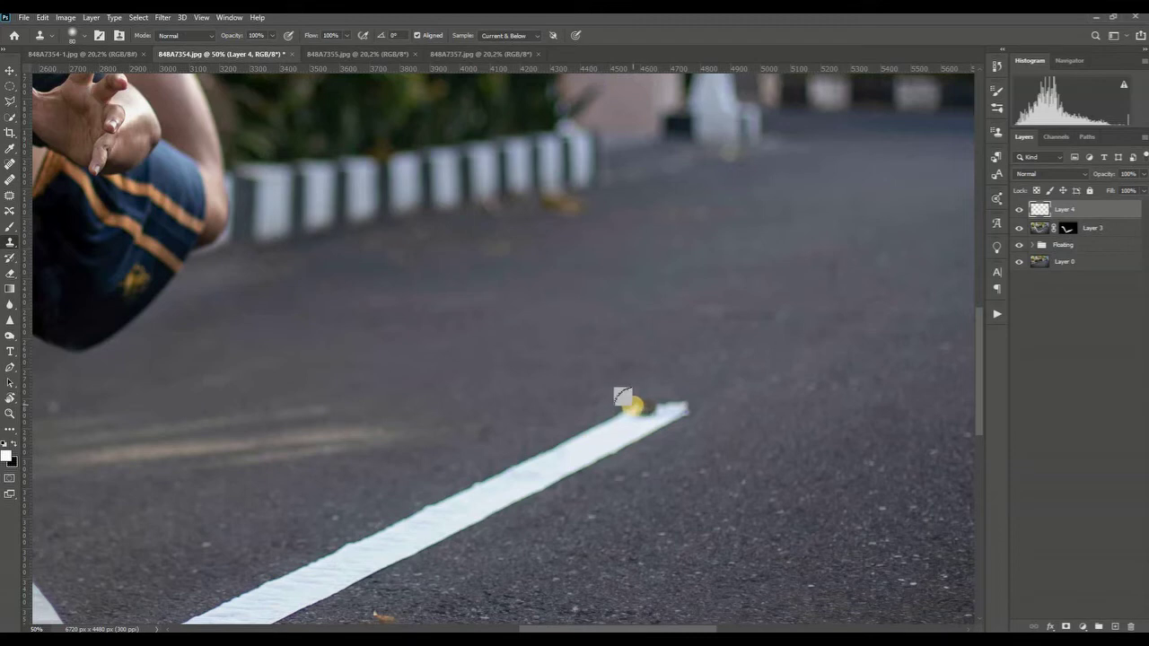
left_click_drag(641, 408, 631, 416)
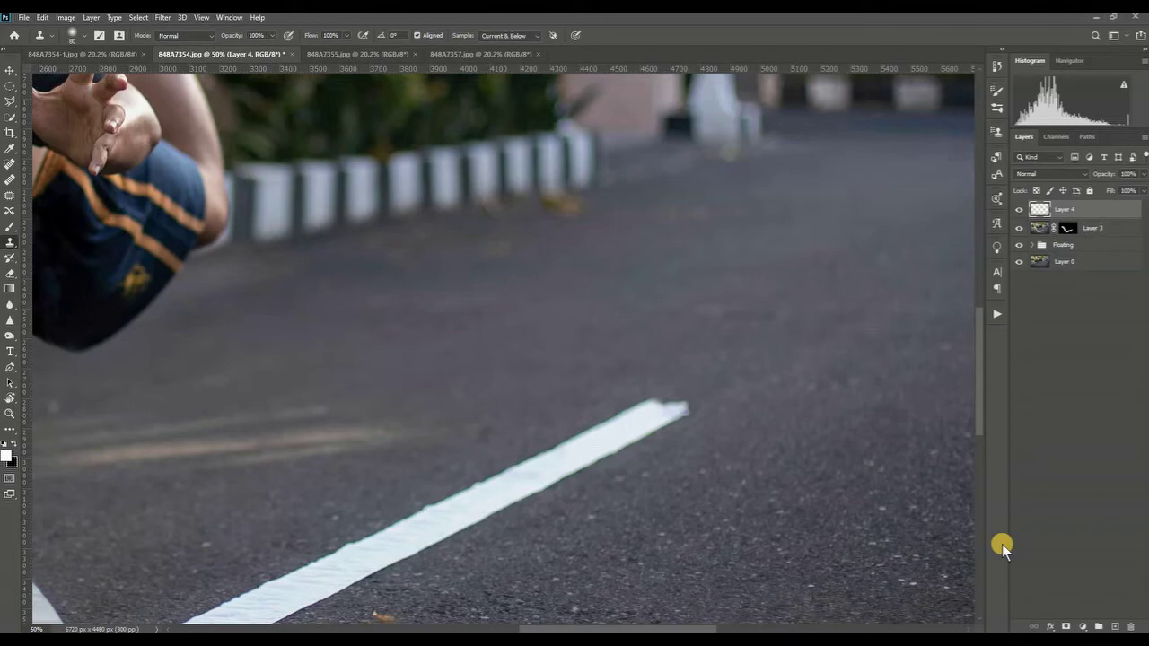
key("ctrl+0")
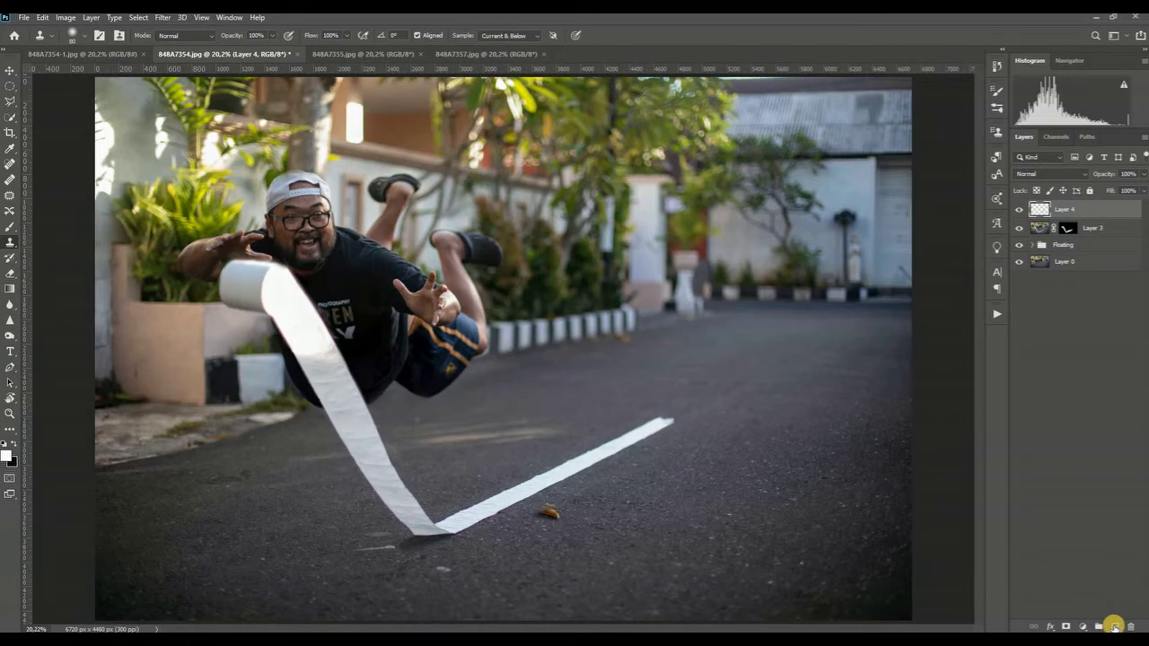
On a new layer above Layer 4, extend the paper strip to the road's far end with a 200 px Clone Stamp inside a tapered polygonal selection
left_click(1112, 626)
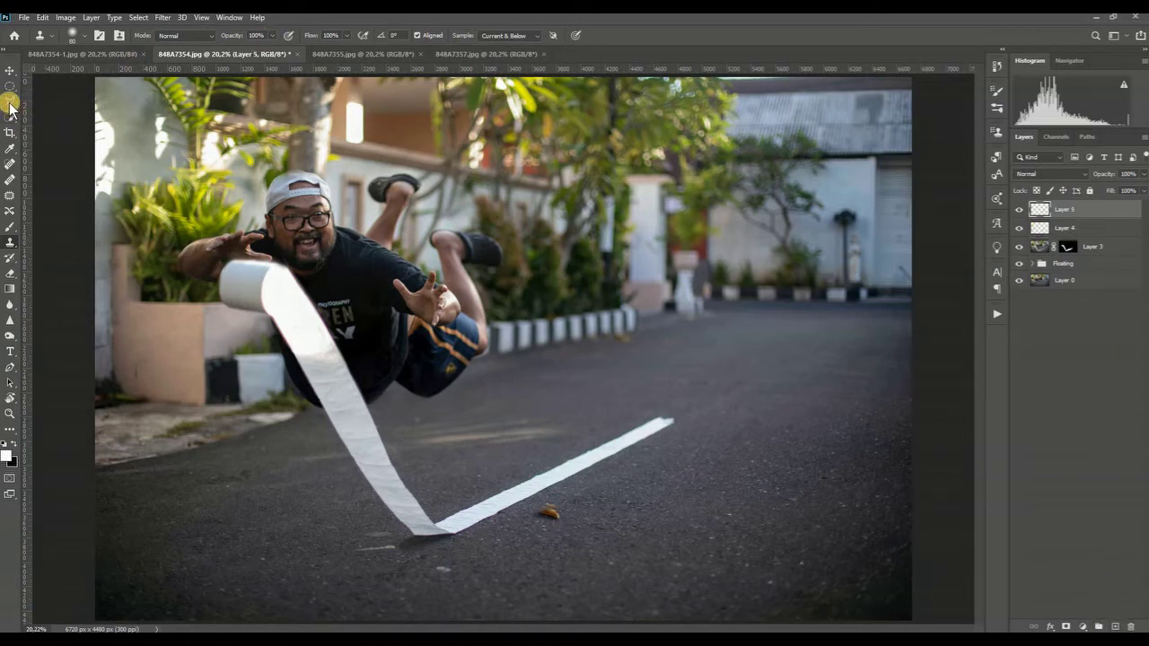
mouse_move(10, 104)
left_mouse_down()
mouse_move(93, 114)
mouse_move(85, 128)
mouse_move(9, 113)
left_mouse_up()
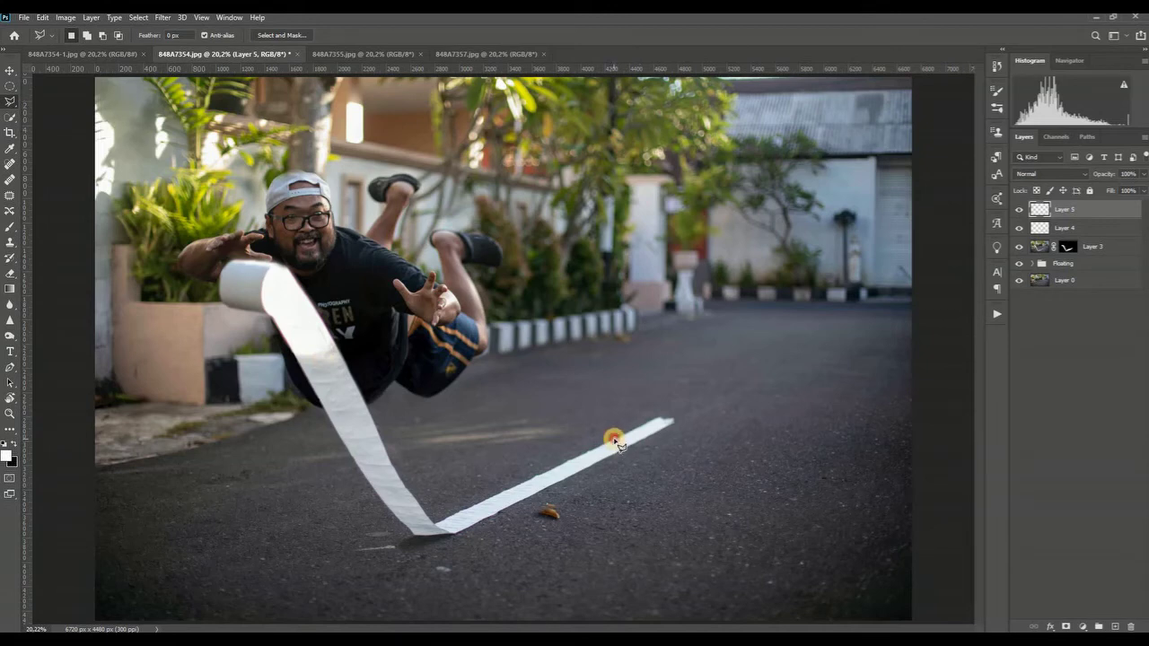
left_click(617, 444)
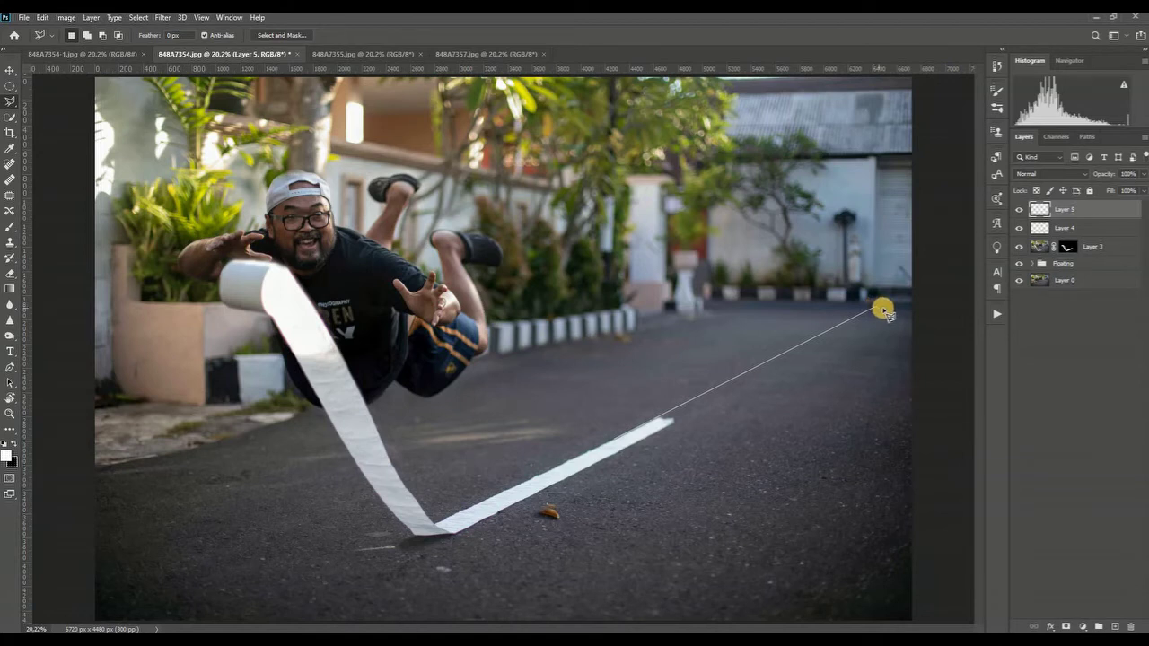
left_click(884, 308)
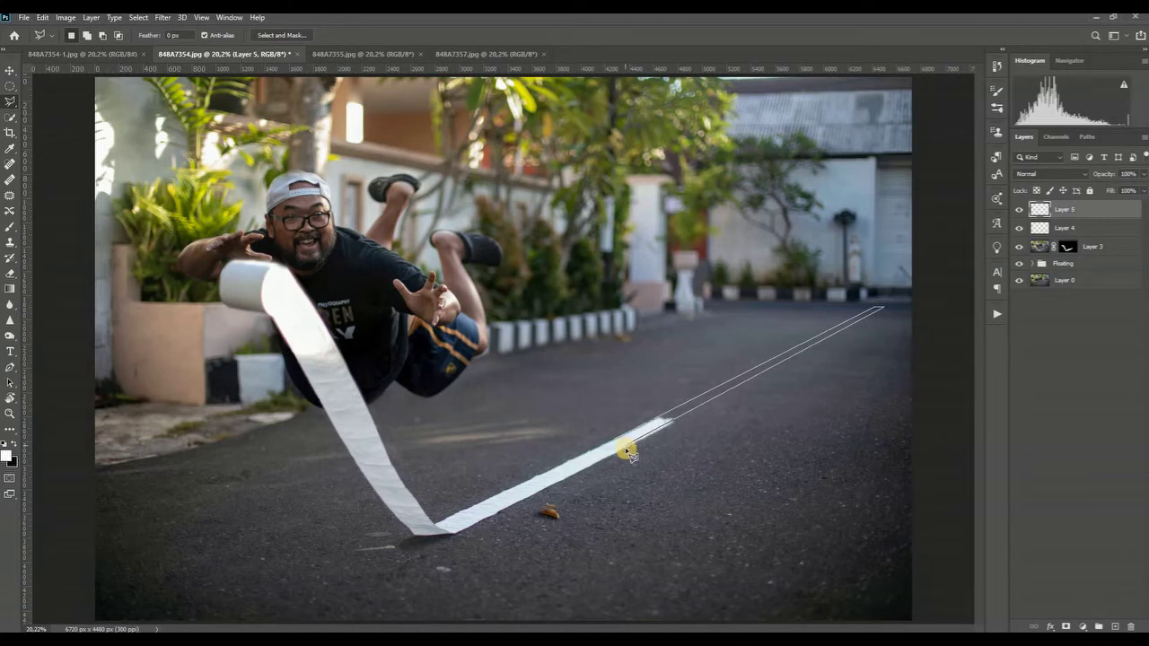
left_click(625, 456)
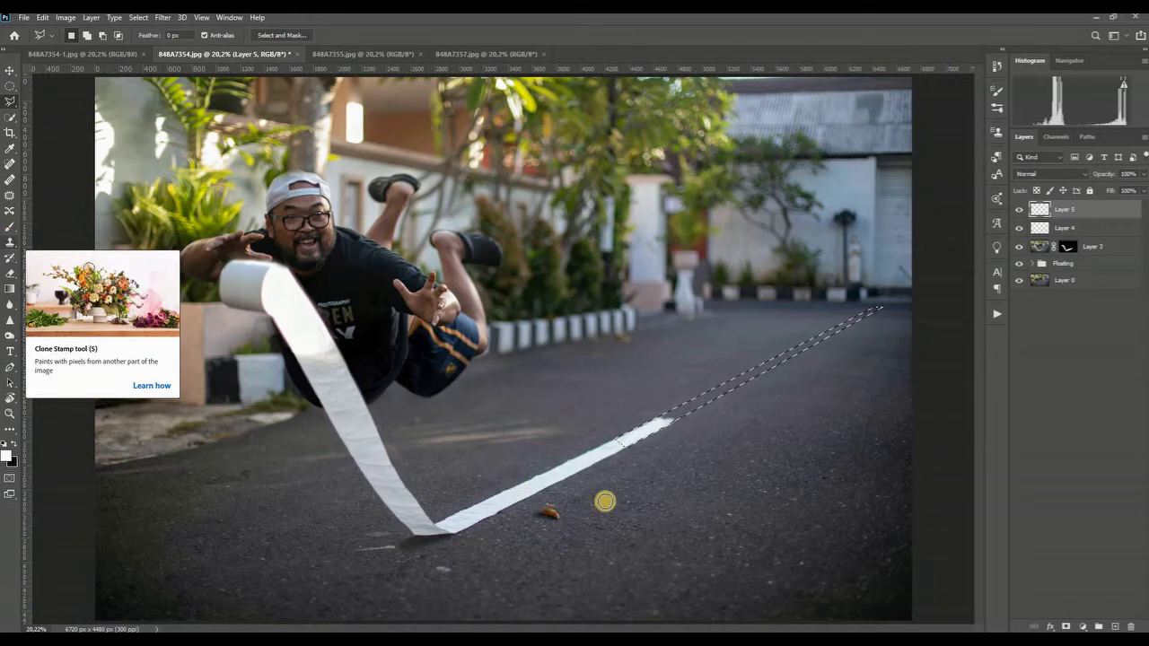
key("s")
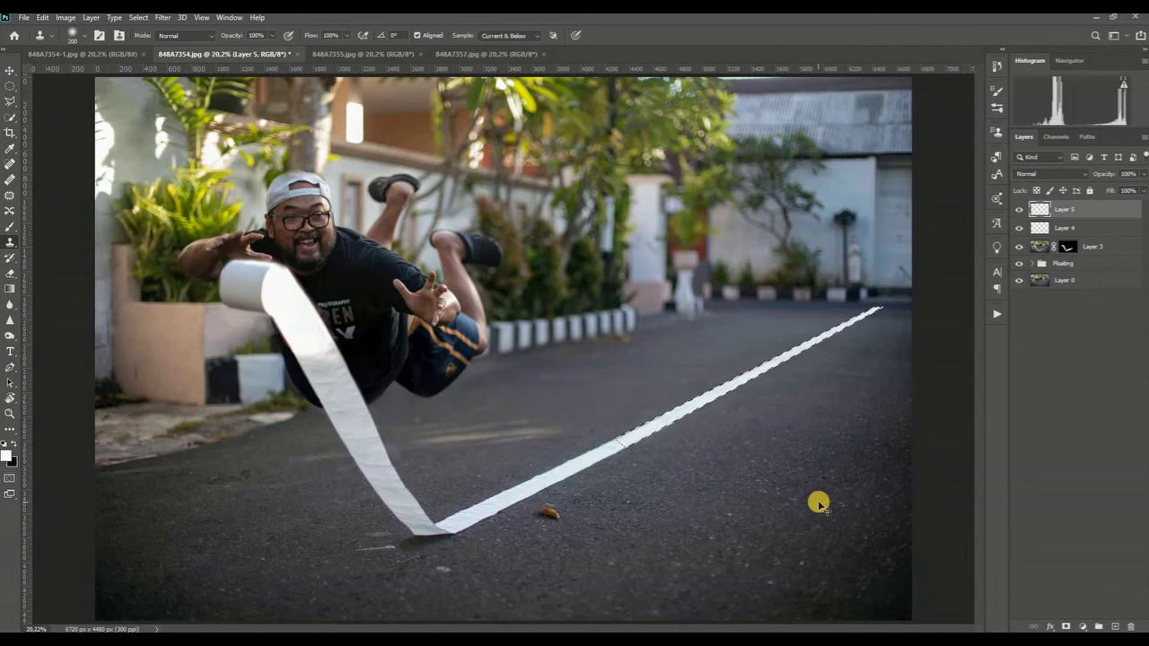
key("ctrl+d")
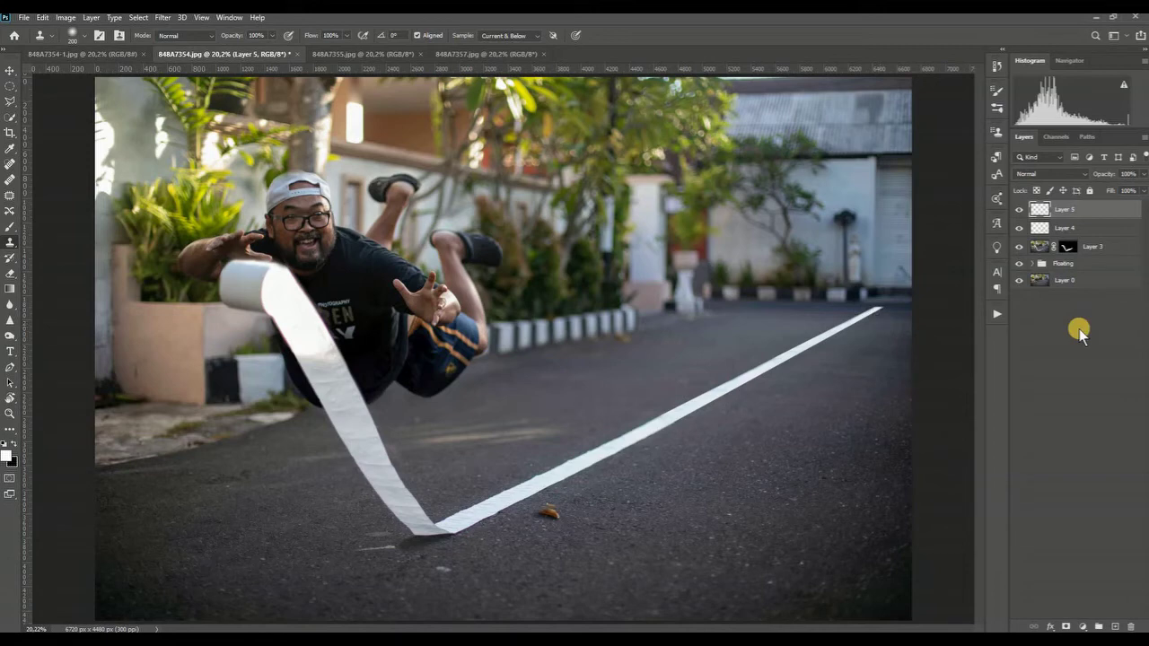
Apply a Gaussian Blur with a 2.5-pixel radius to the cloned strip extension on Layer 5
left_click(163, 18)
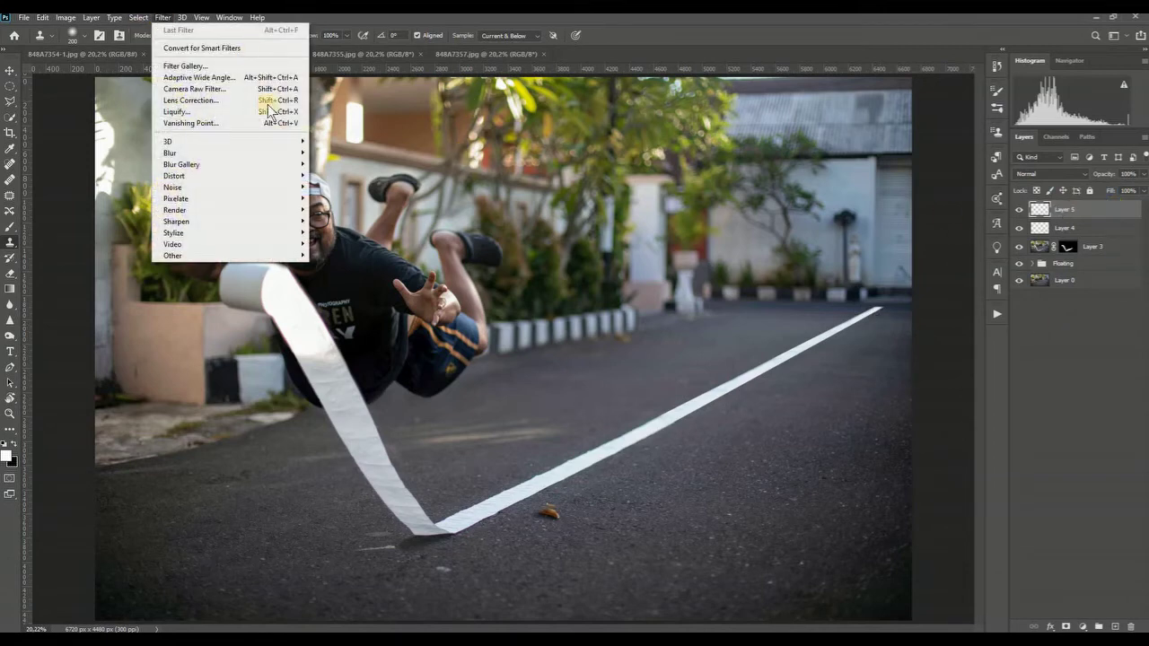
mouse_move(207, 153)
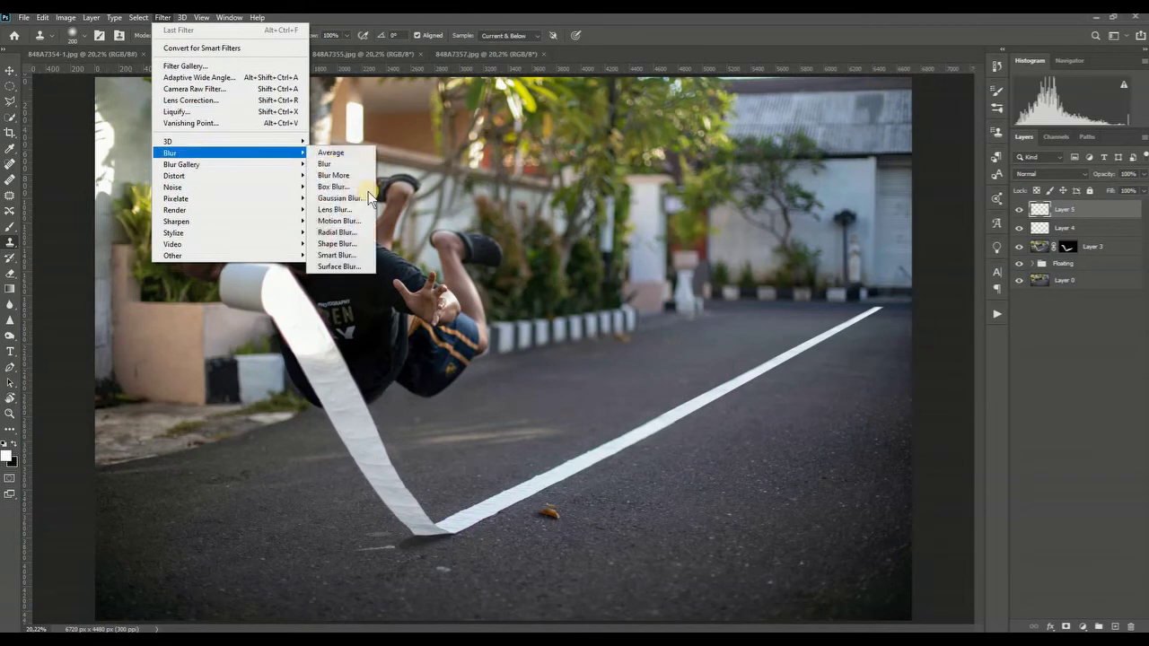
left_click(339, 198)
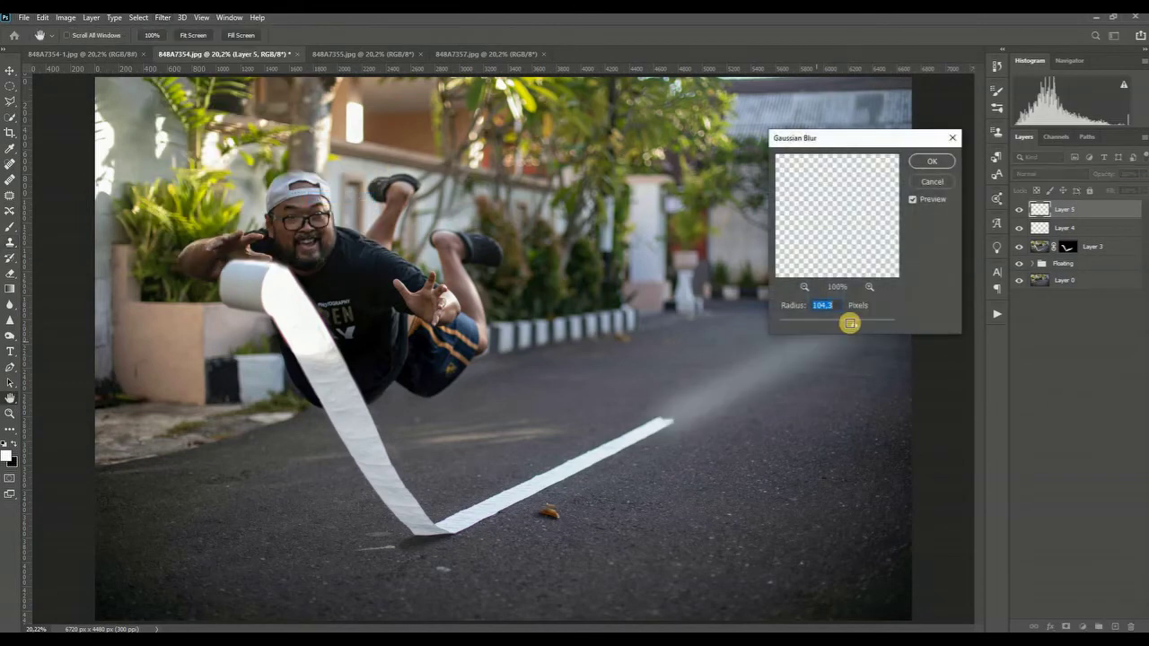
left_click_drag(853, 328, 794, 328)
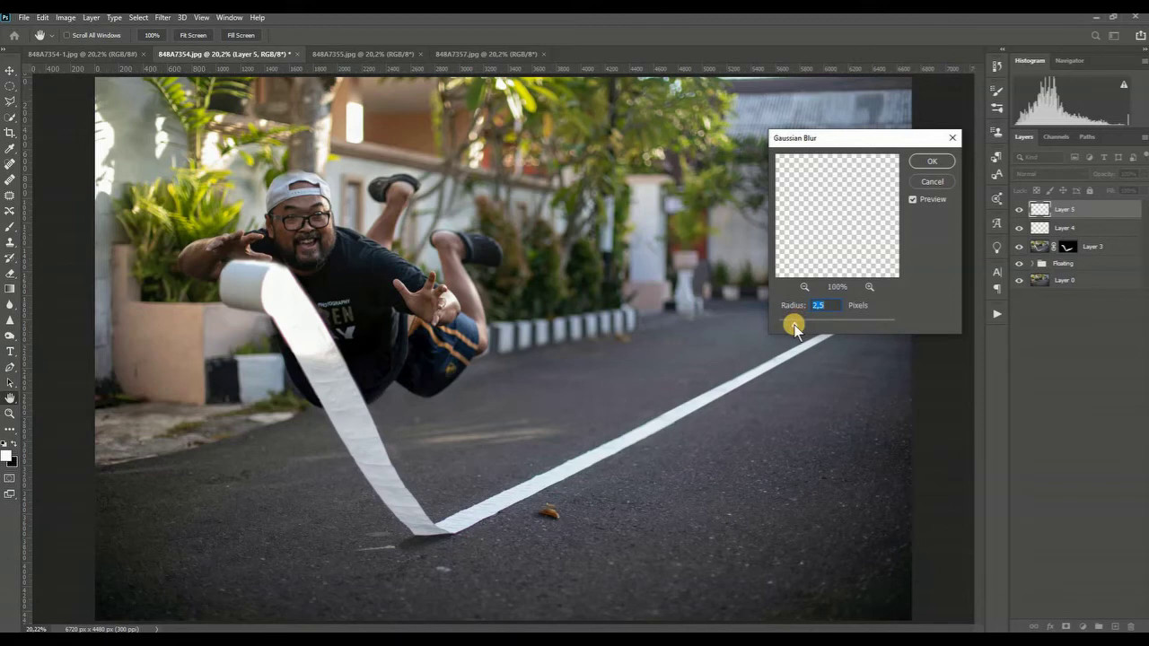
left_click_drag(874, 144, 676, 141)
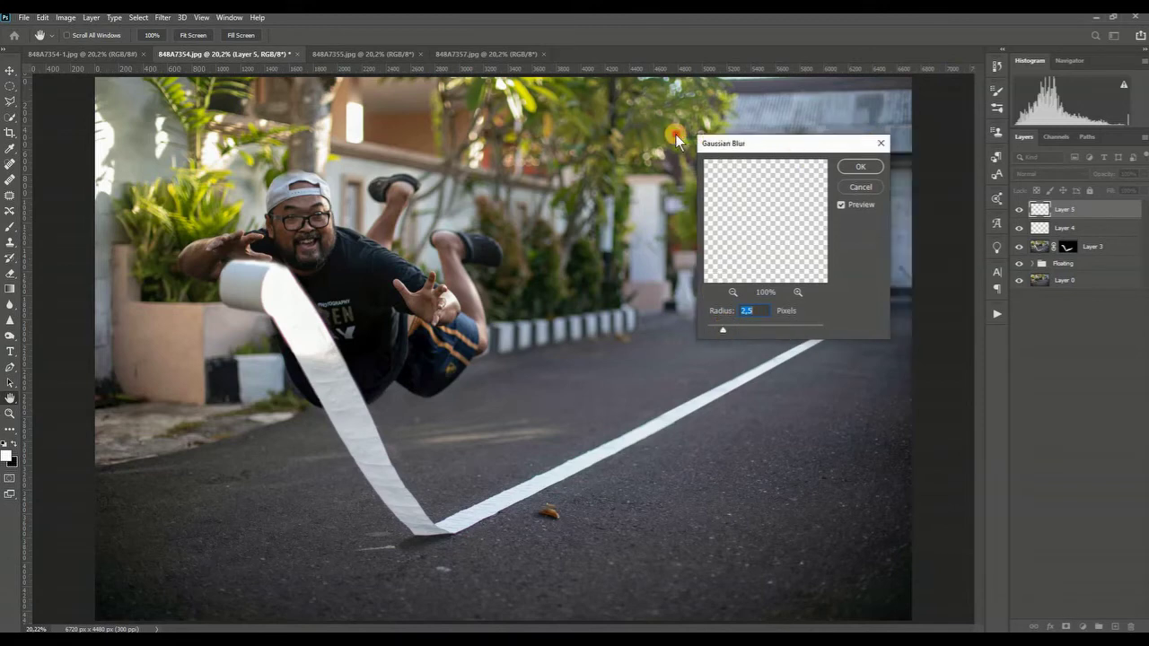
left_click(736, 158)
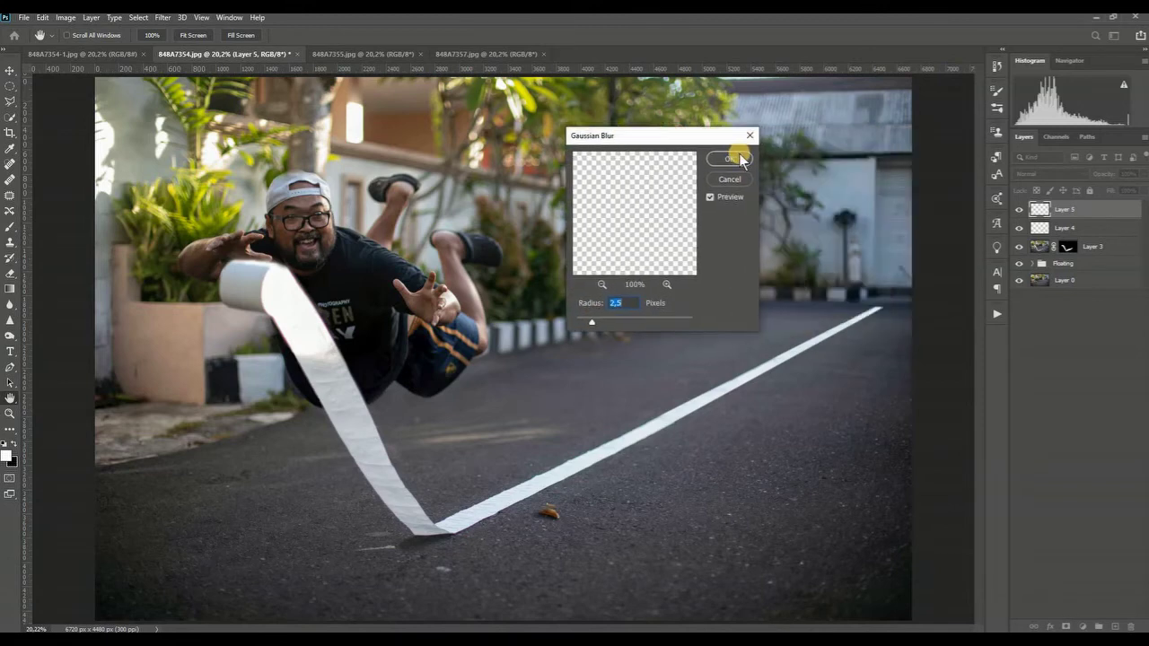
key("s")
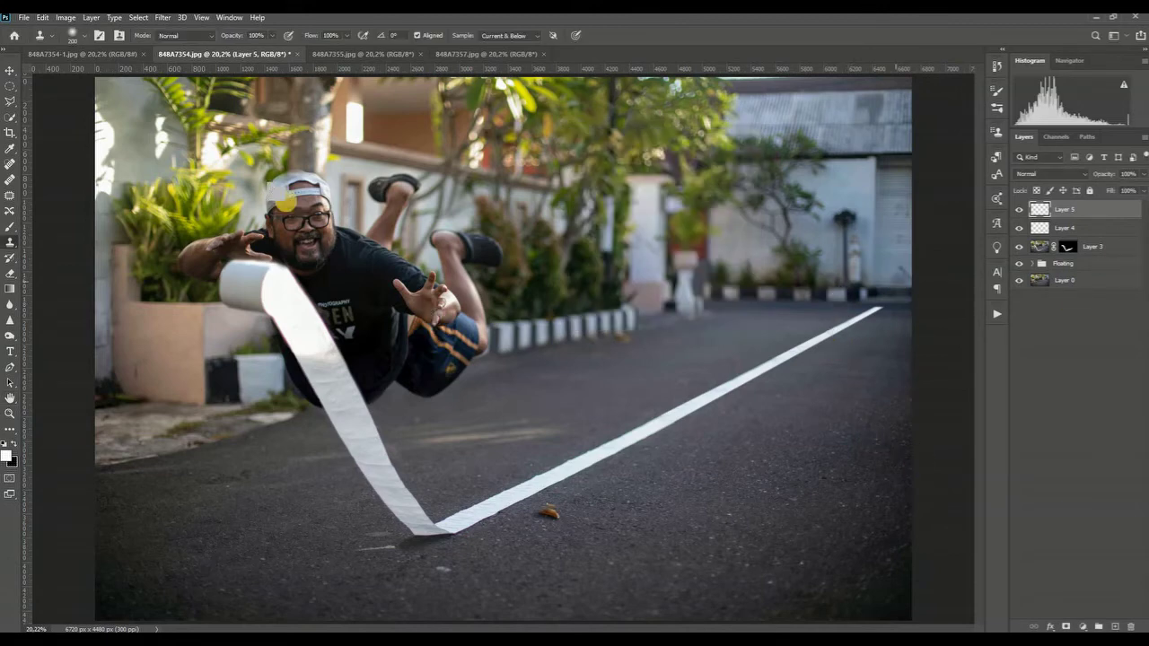
Compare the extended strip with the reference image 848A7354-1.jpg and the paper roll photo 848A7355.jpg
left_click(73, 55)
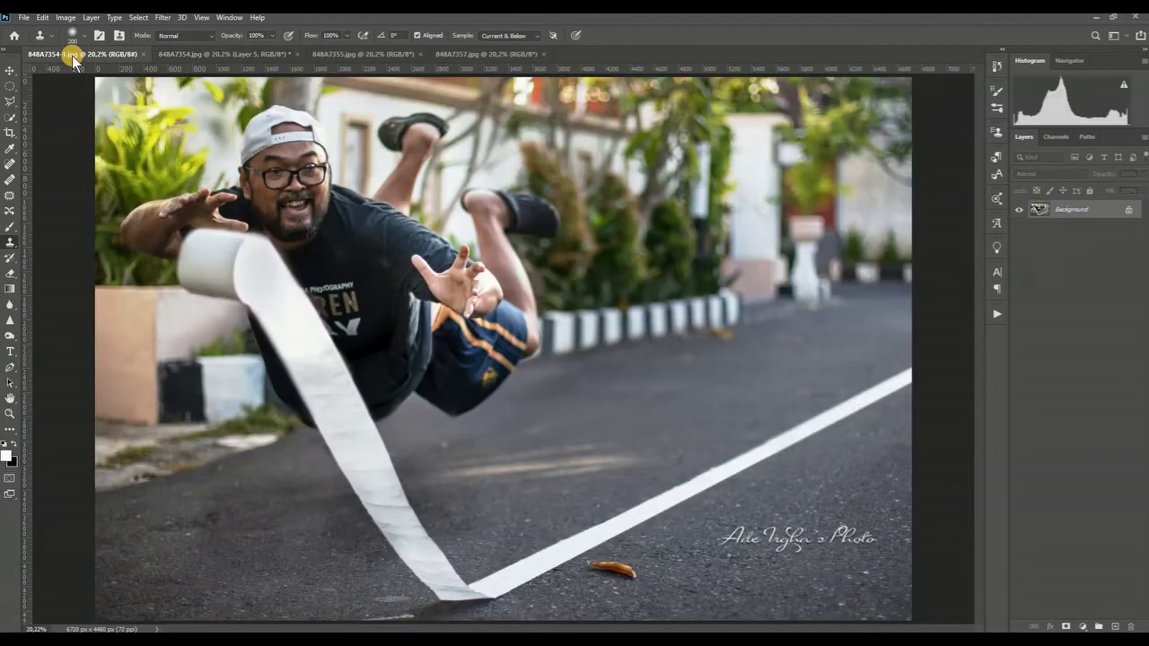
left_click(458, 56)
left_click(342, 57)
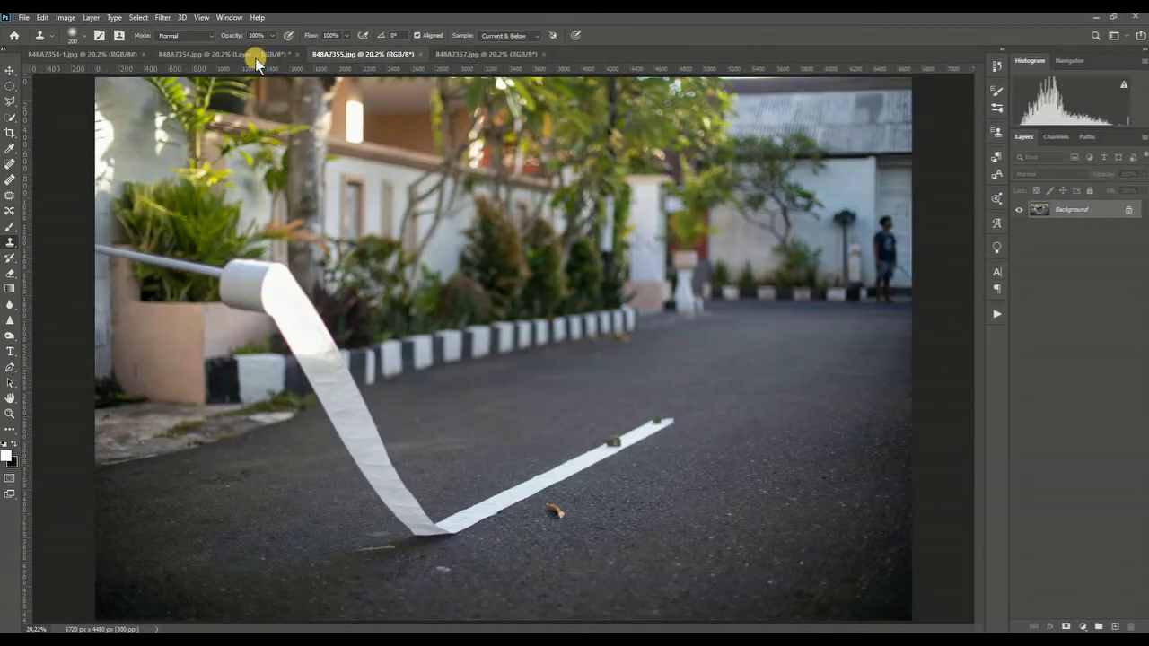
In 848A7354.jpg, stamp all visible layers into a merged layer above Layer 5 and add an empty layer on top
left_click(254, 56)
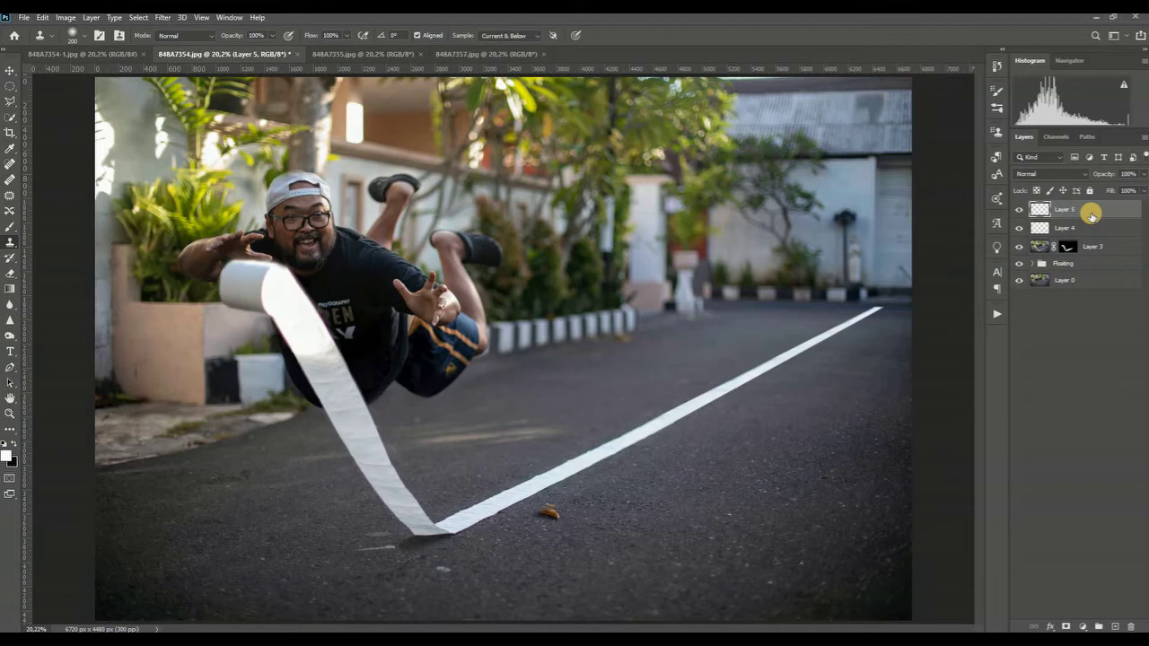
key("ctrl+alt+shift+e")
left_click(1114, 627)
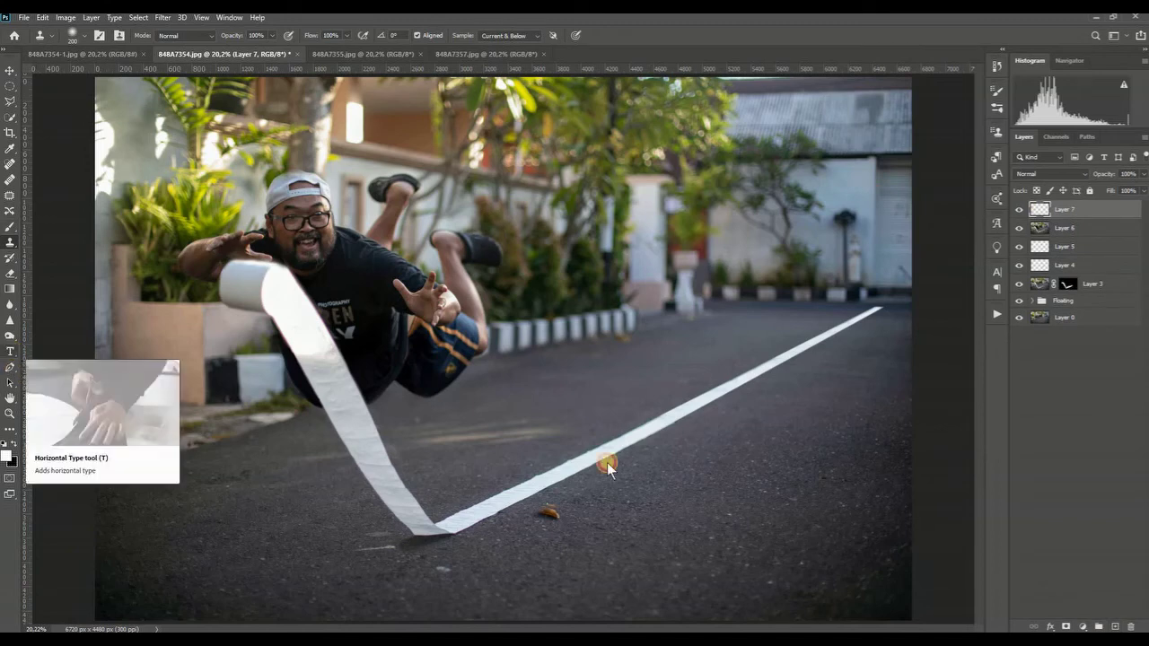
Set the text colour to white and add the horizontal text "shift, ctrl, alt, E" over the road beside the leaf
key("t")
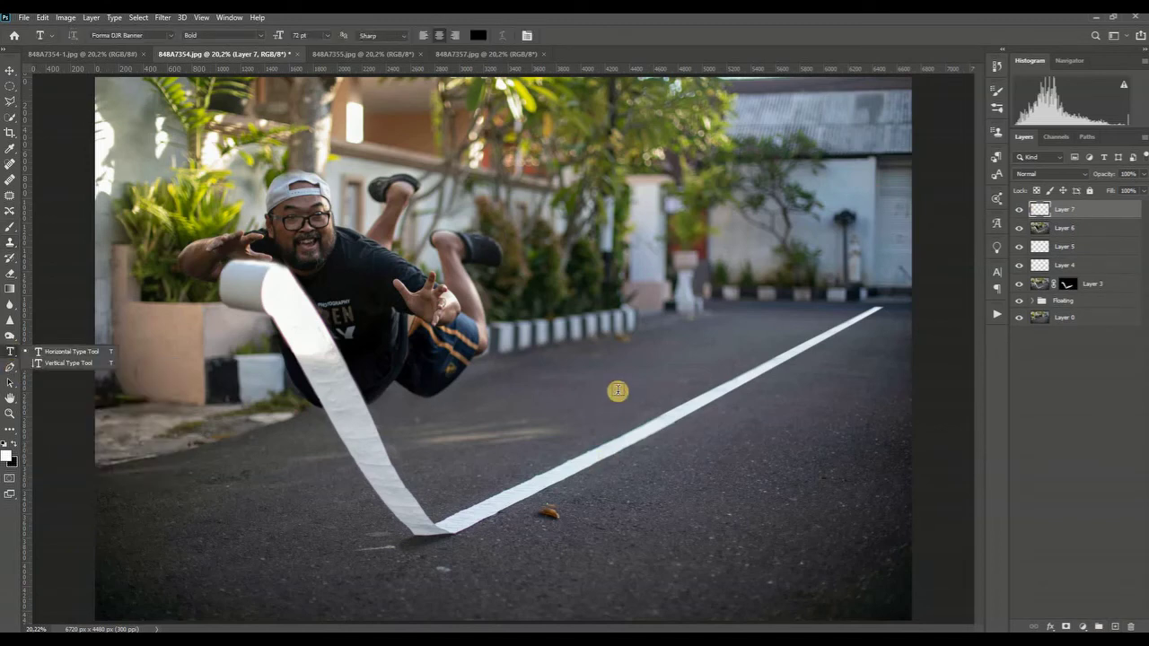
left_click(482, 36)
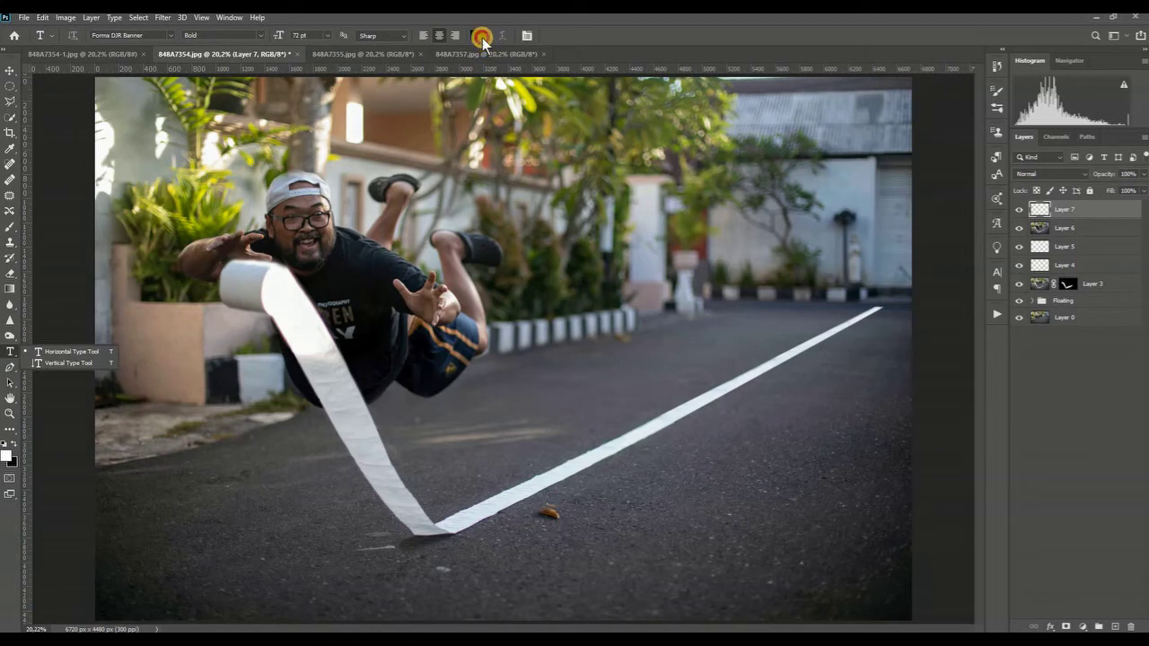
left_click(391, 339)
left_click(503, 332)
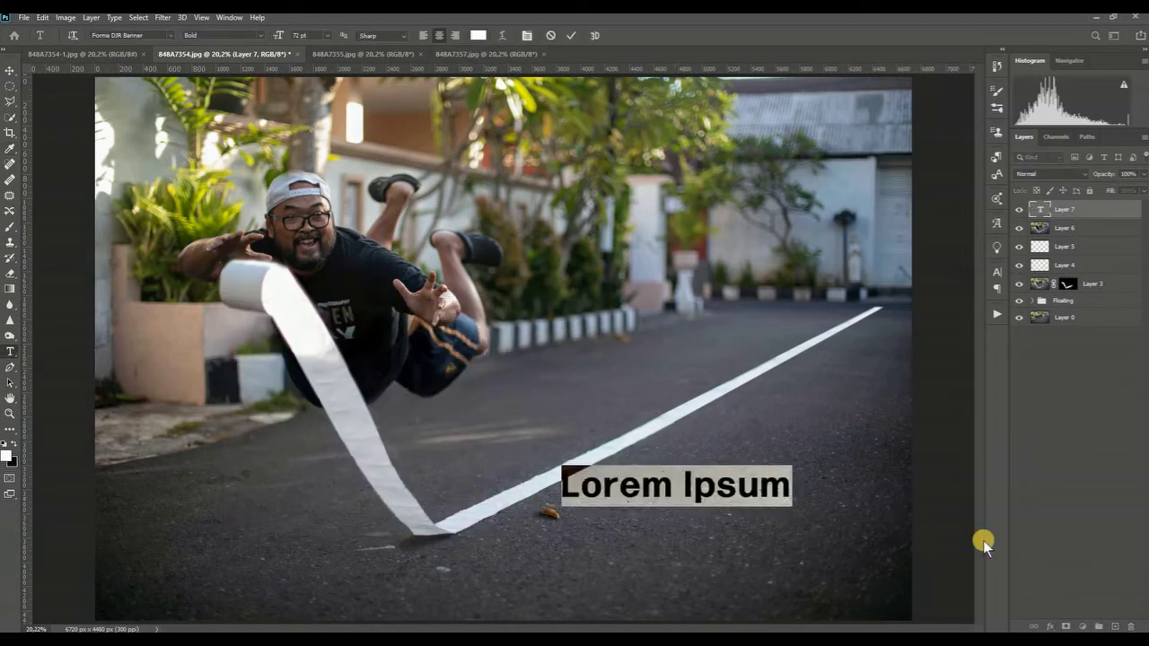
type("shift")
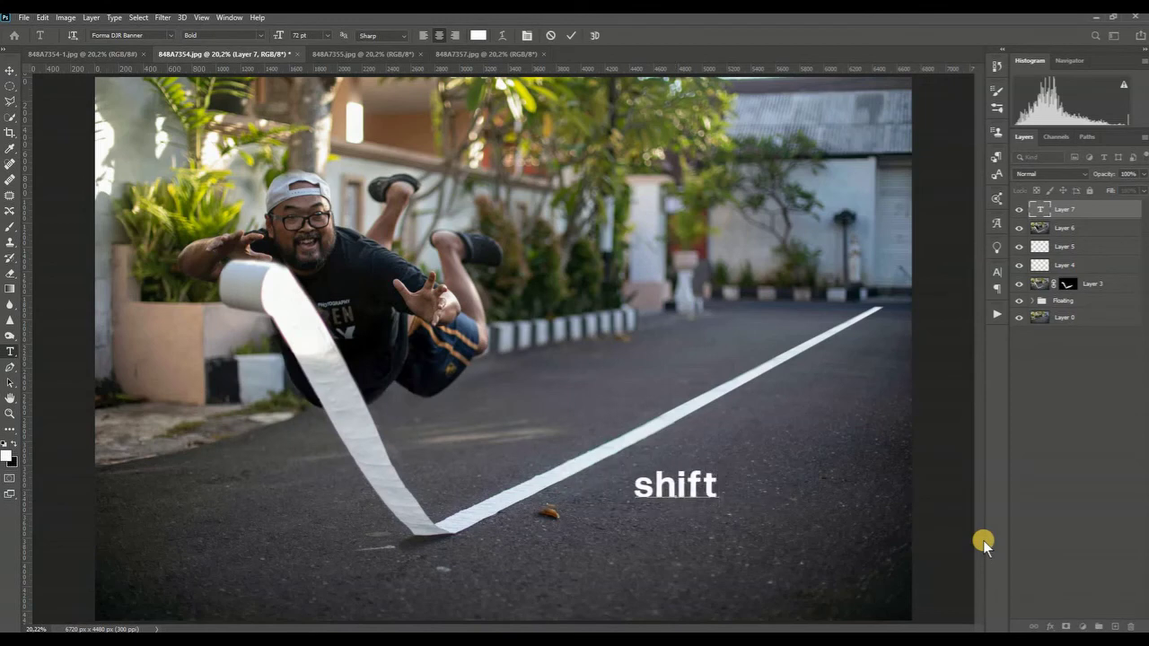
type(".")
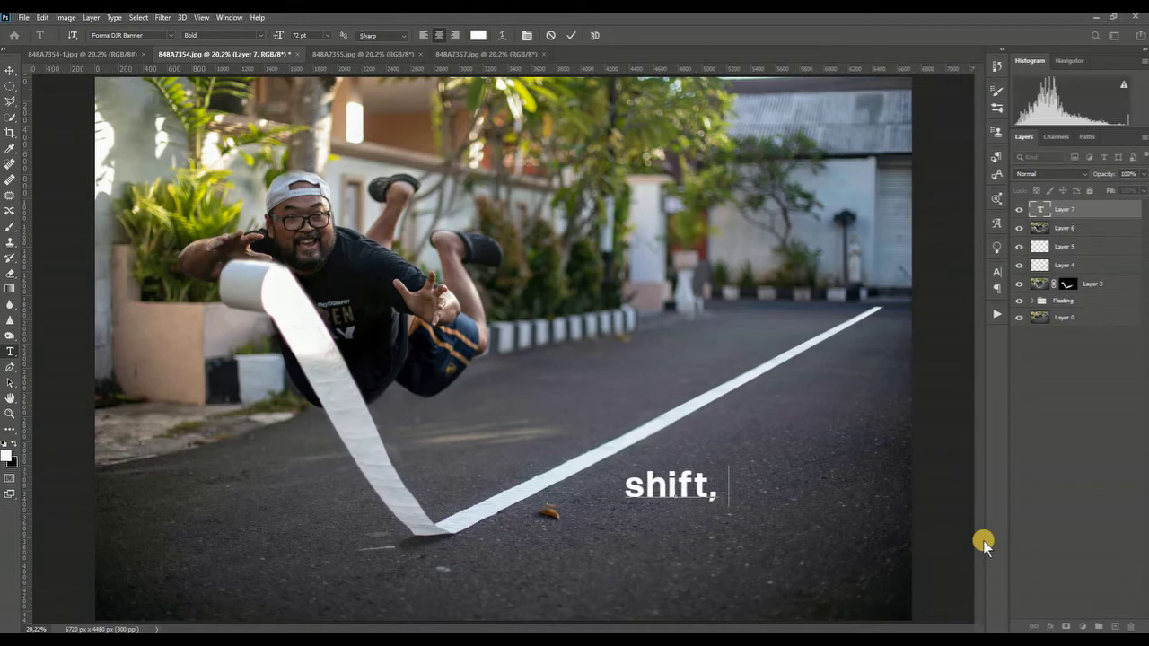
type(" ctrl")
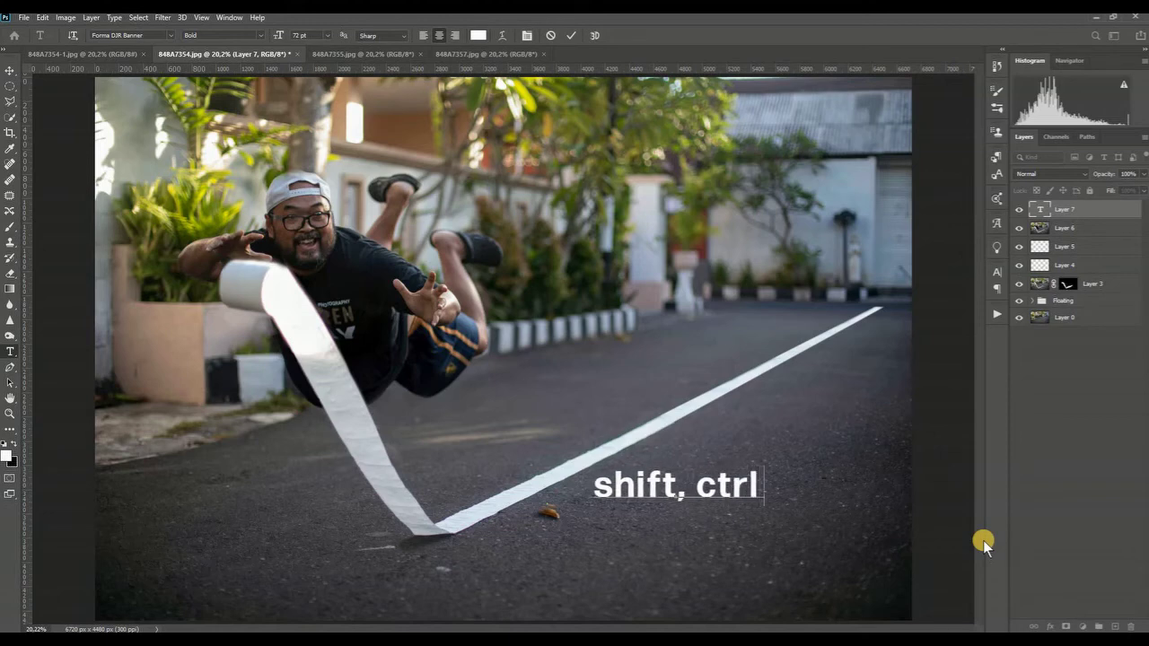
type(", alt")
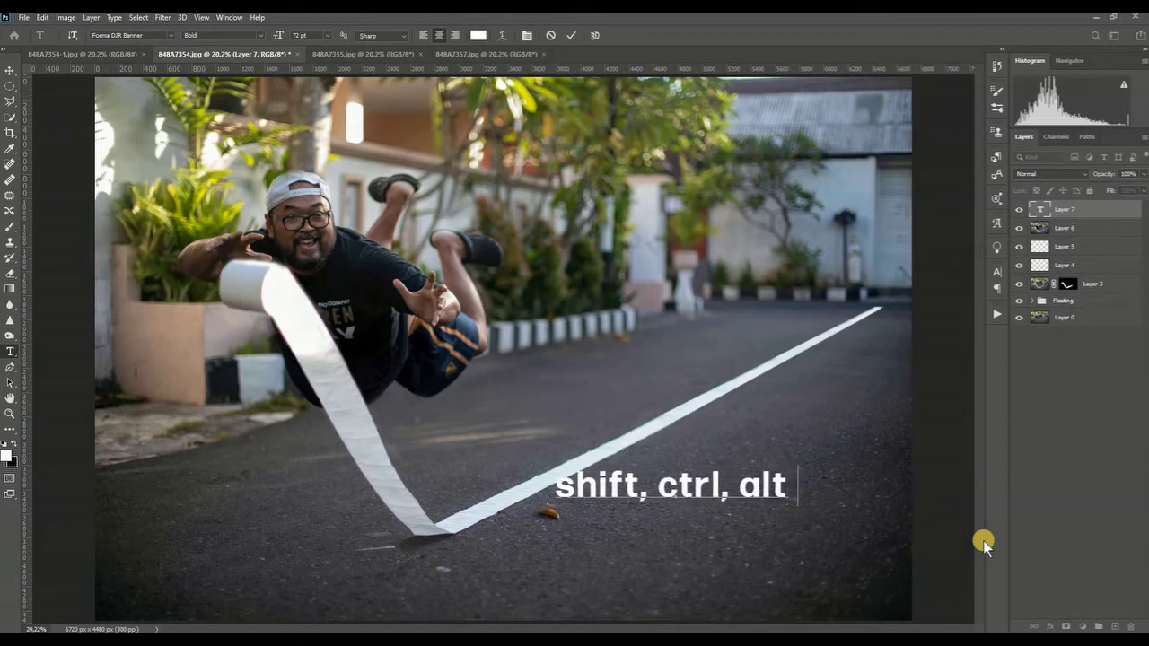
key("BackSpace")
type(",")
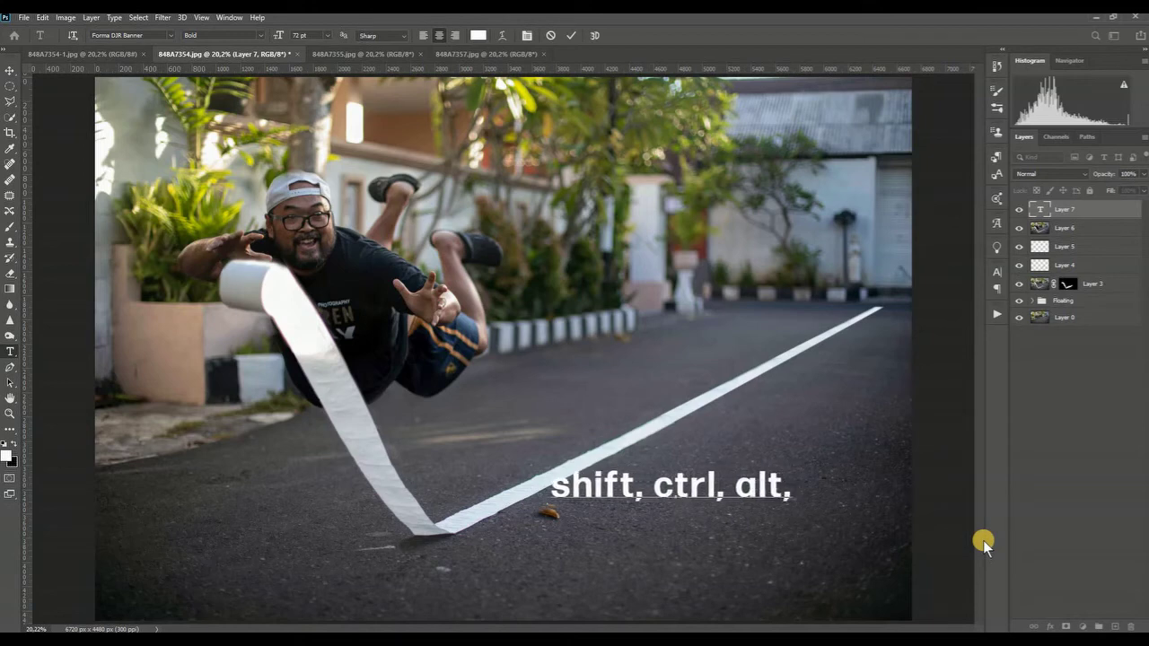
type(" E")
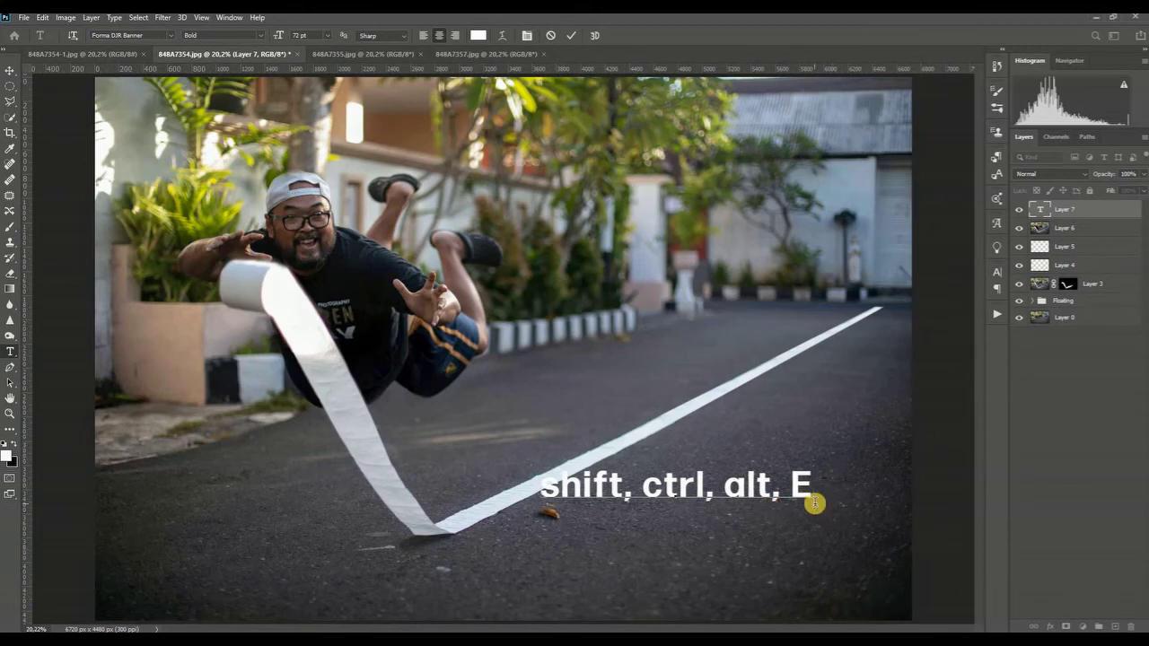
Add a second text line reading "Shift, cmmd, opt,E", commit the text and select Layer 5
type("Shift")
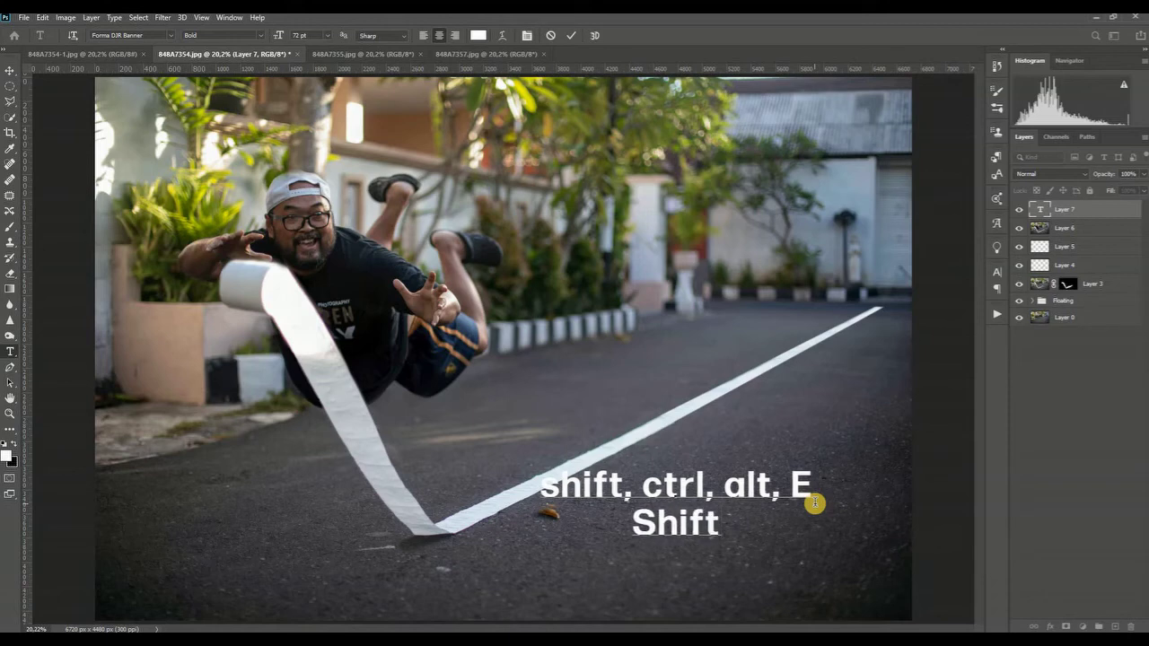
type(", cm")
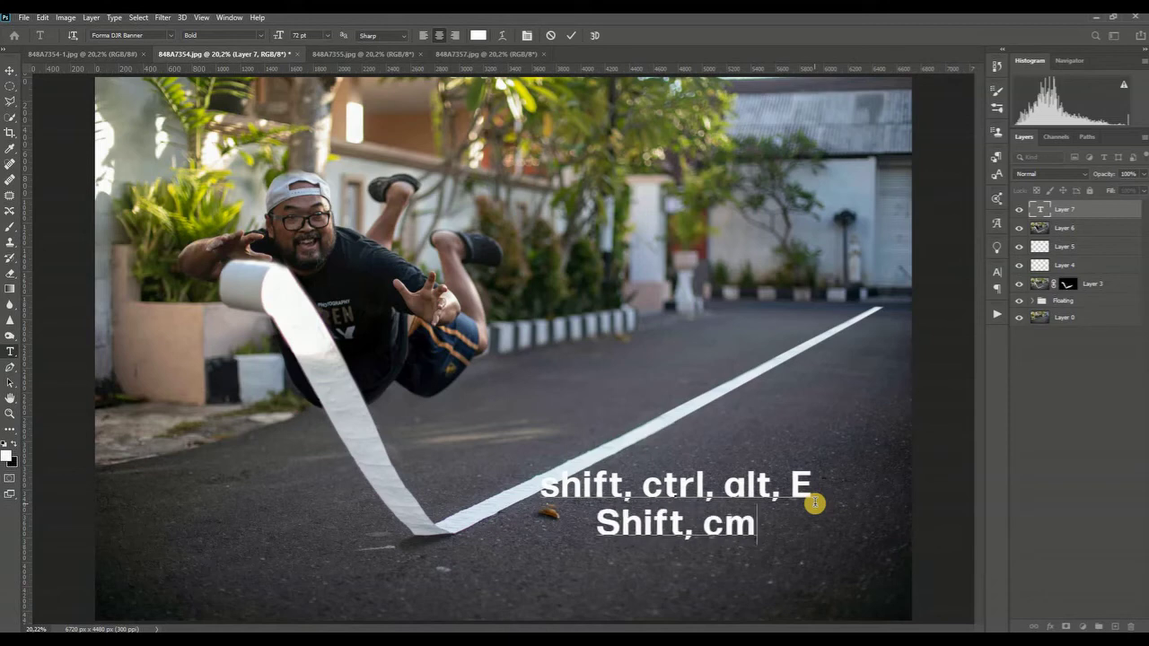
type("md,")
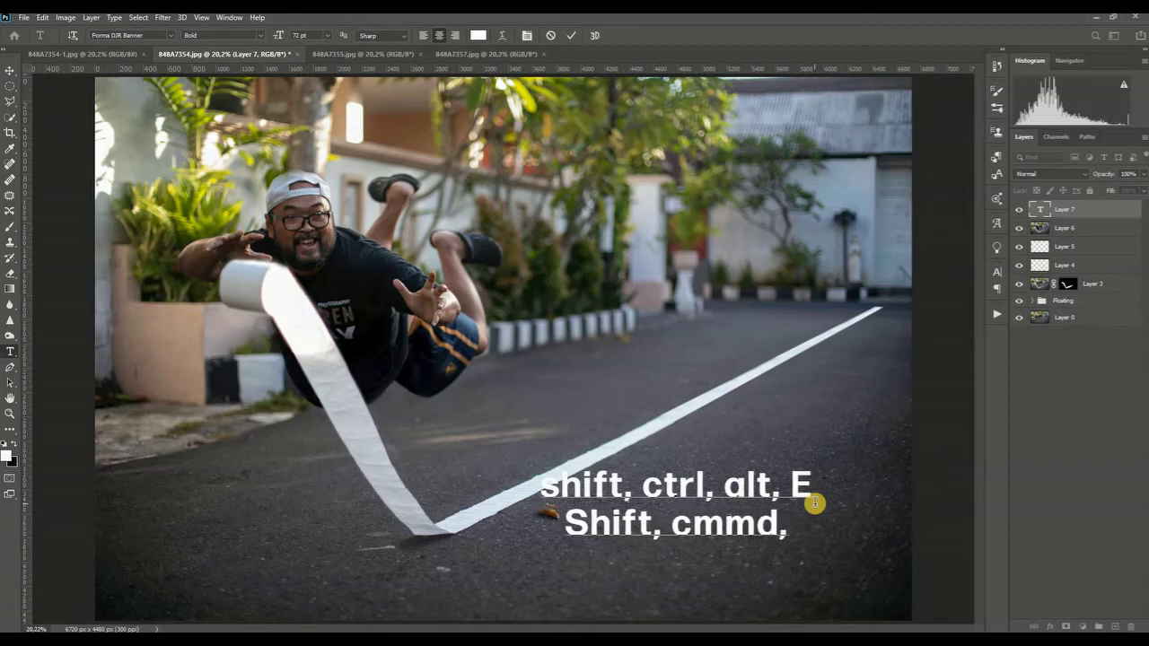
type(" opt")
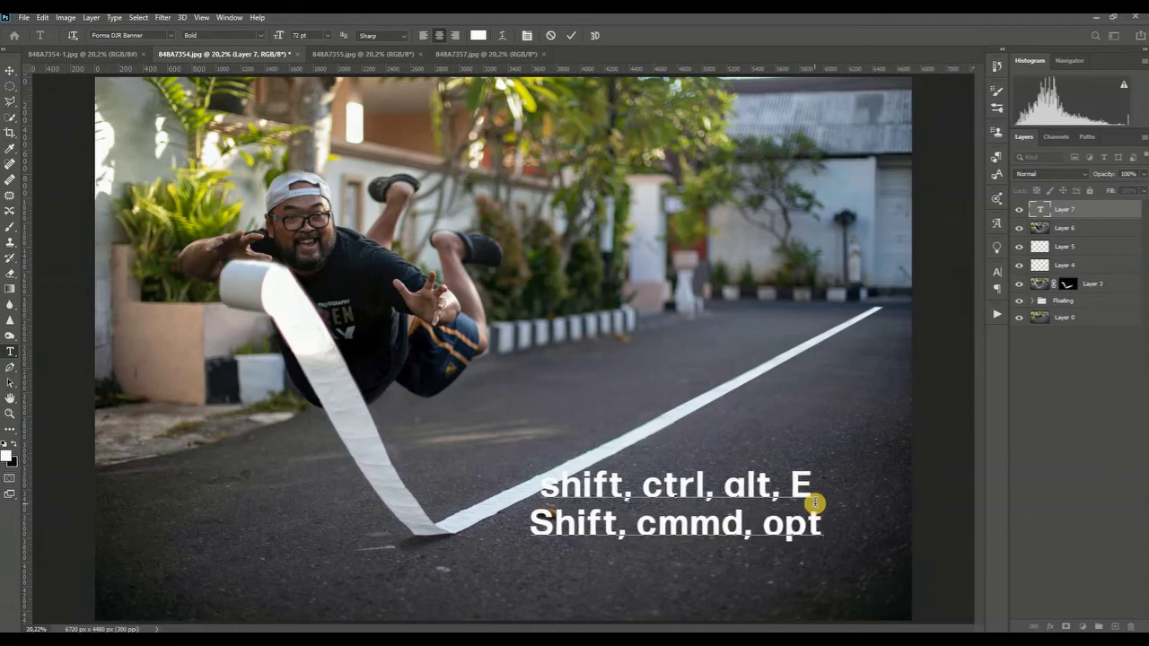
type(",E")
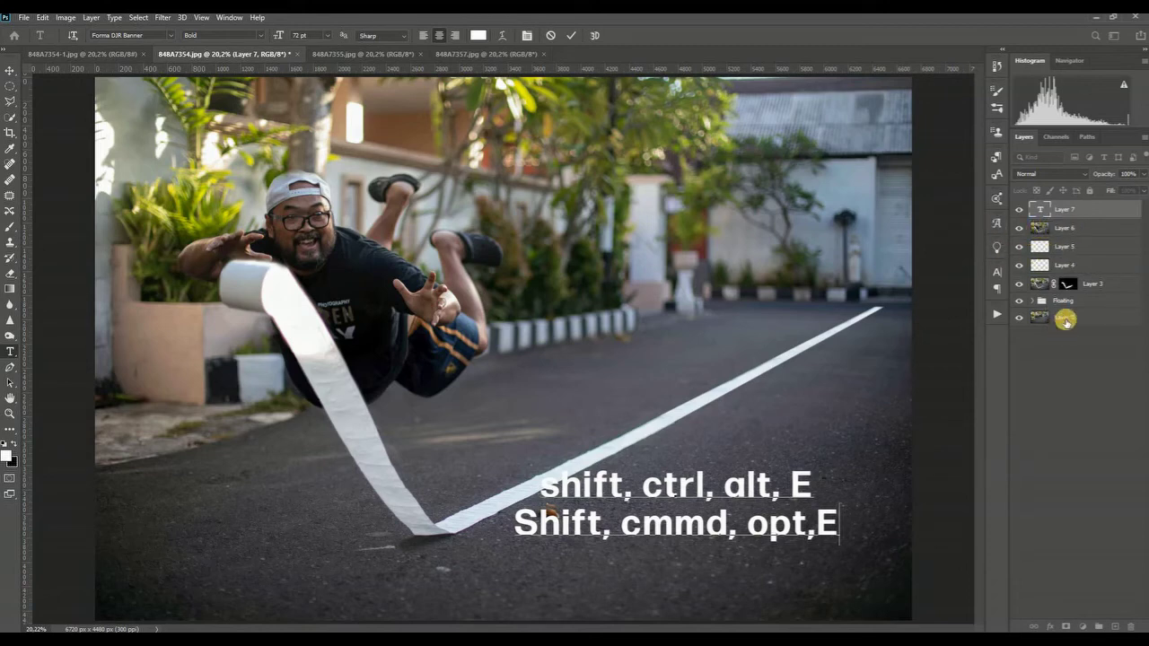
left_click(1096, 246)
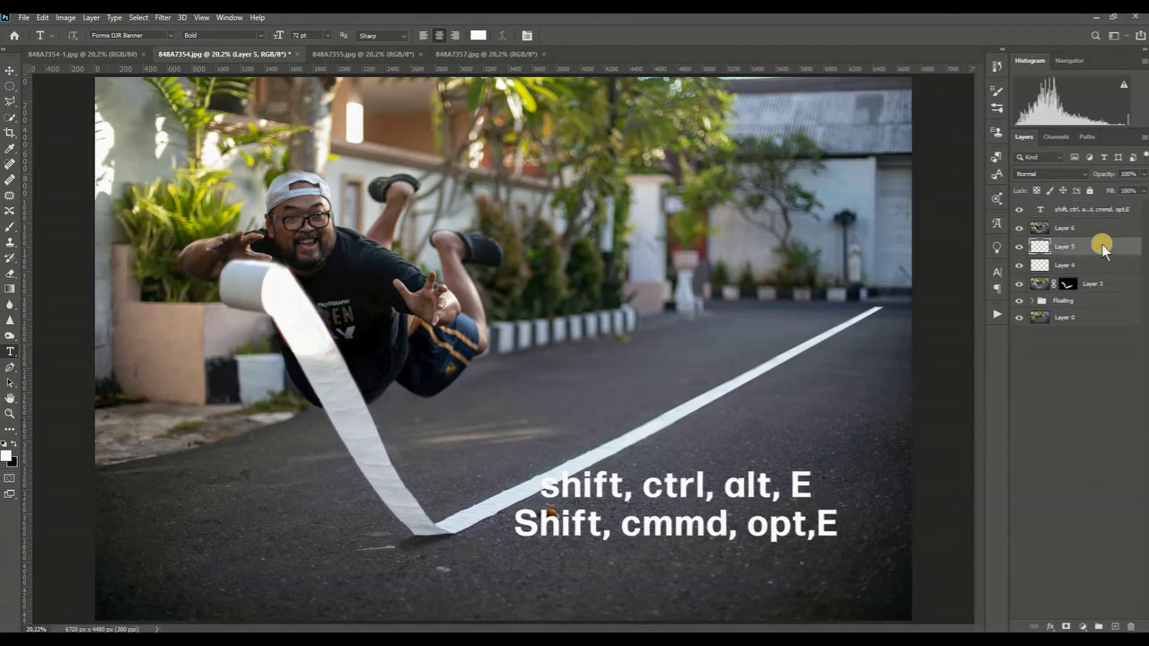
right_click(1102, 249)
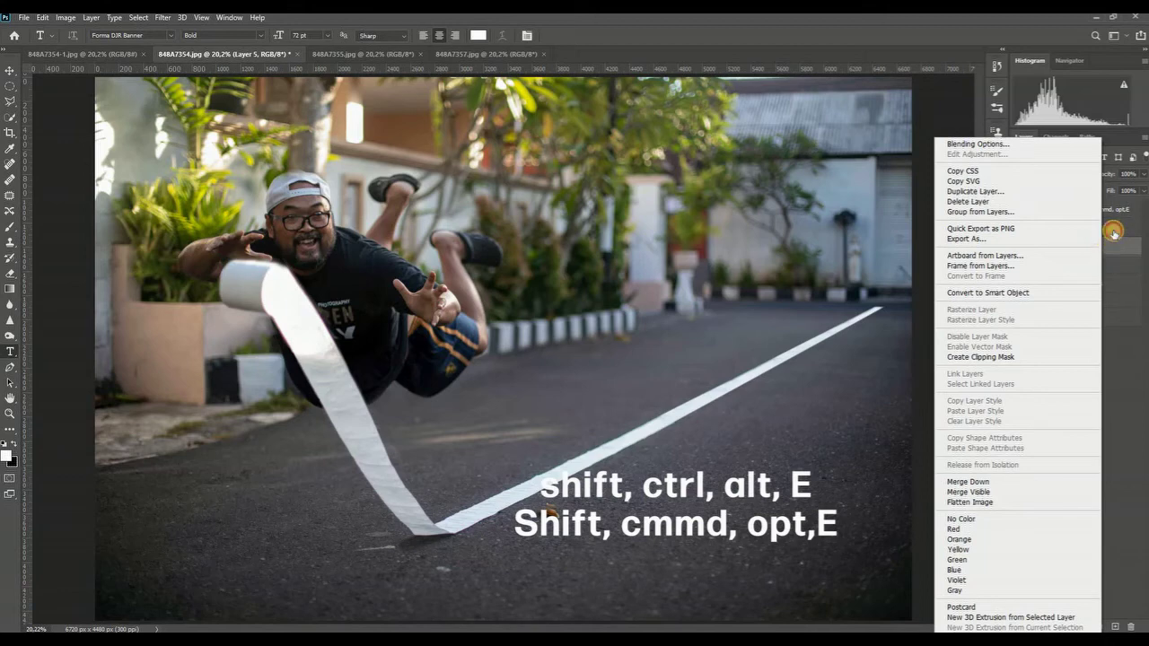
key("Escape")
key("shift+ctrl+alt+e")
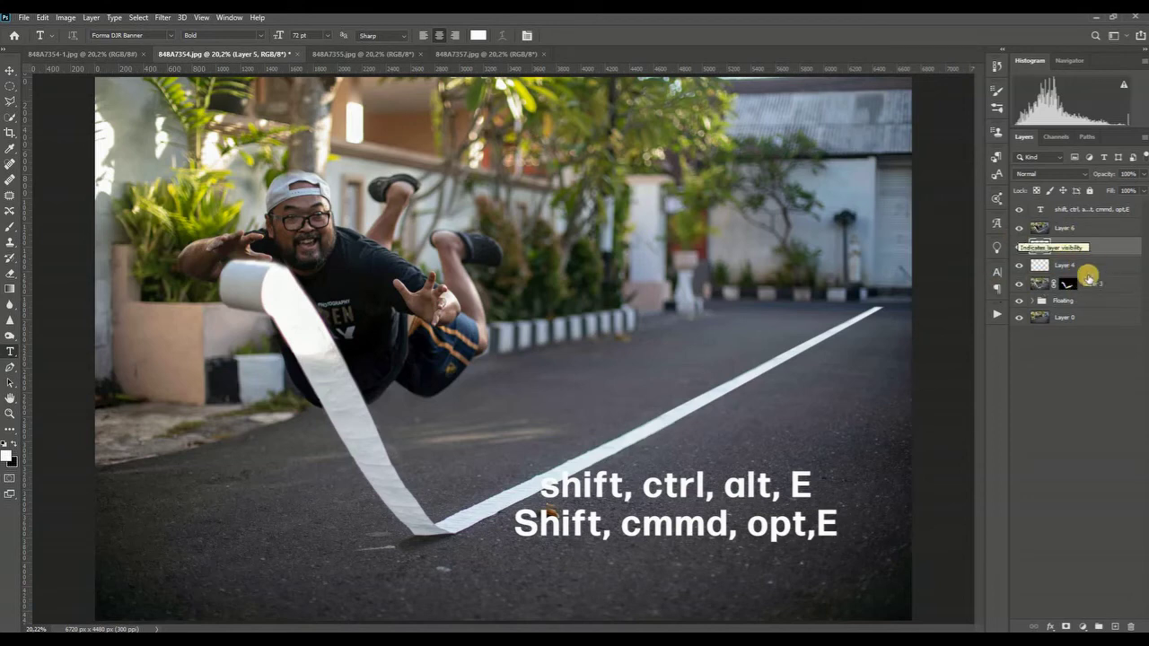
Hide the text layer, scale merged Layer 6 to 113% and shift it down and to the right within the canvas
left_click(1019, 208)
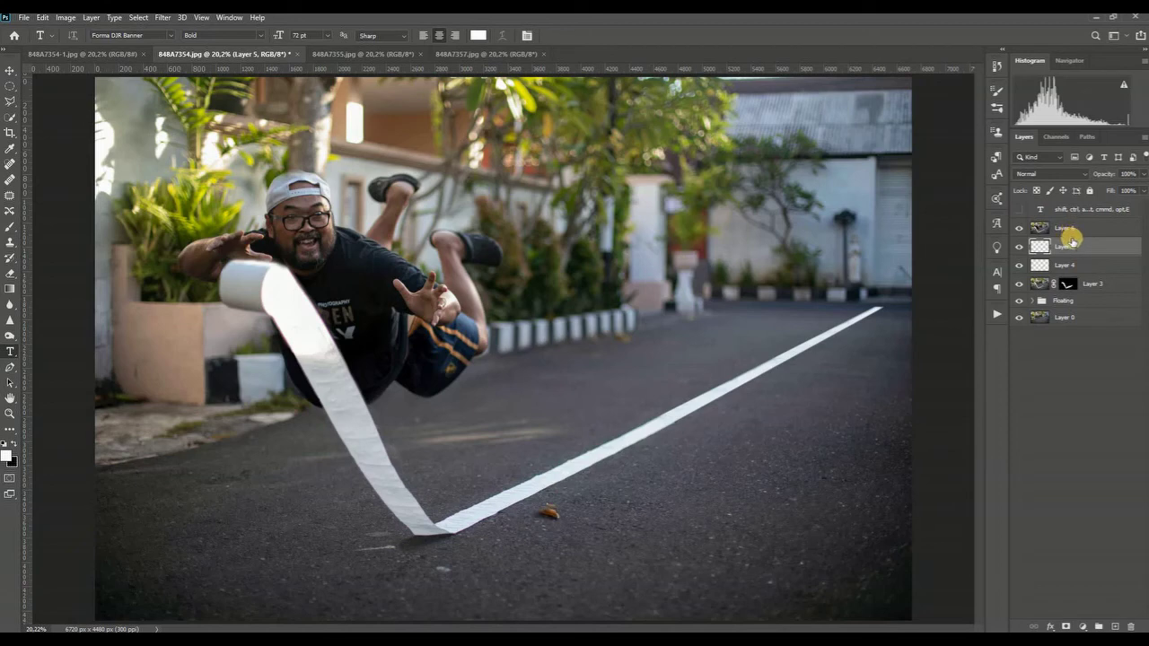
left_click(1074, 232)
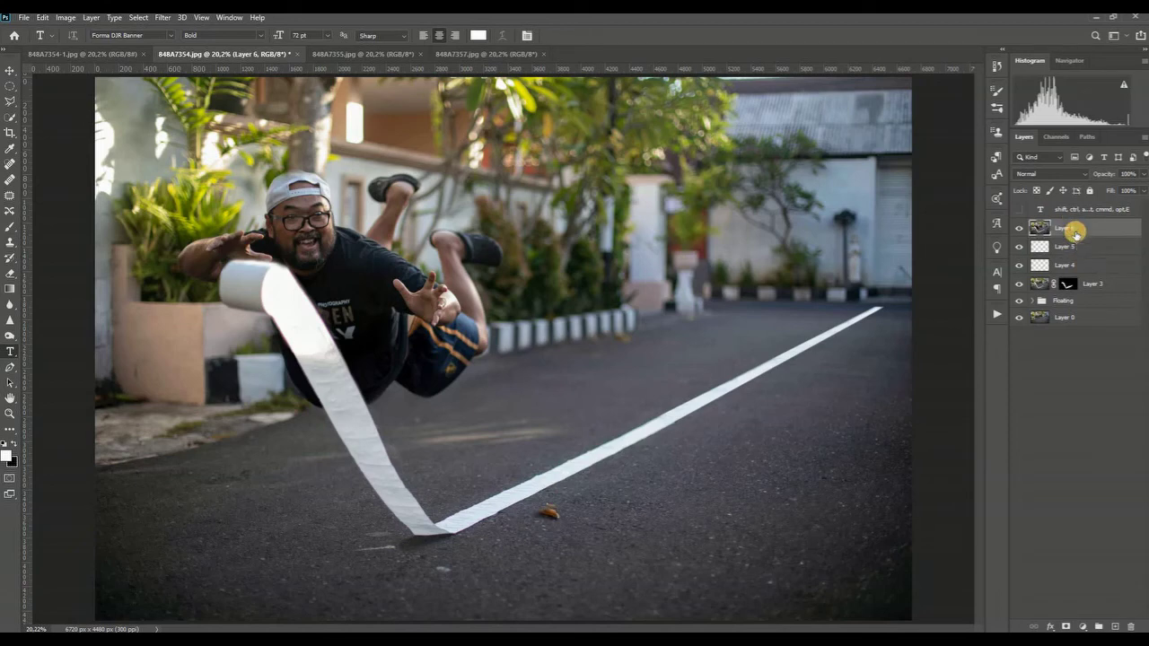
key("ctrl+t")
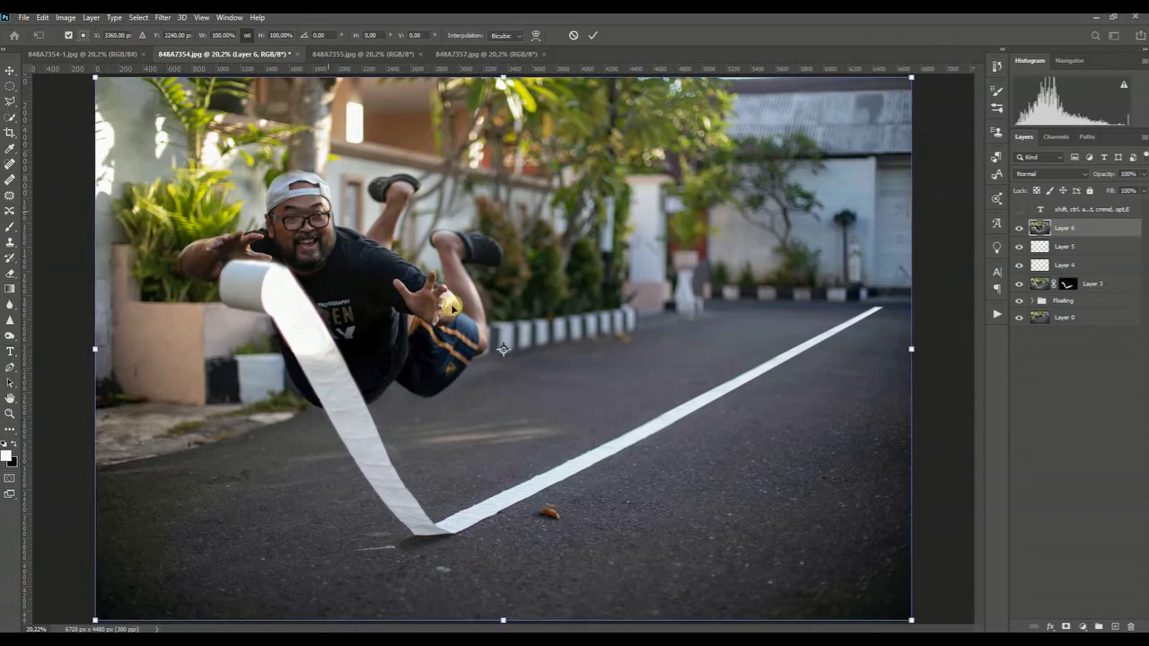
left_click(259, 38)
scroll(270, 36, "up", 3)
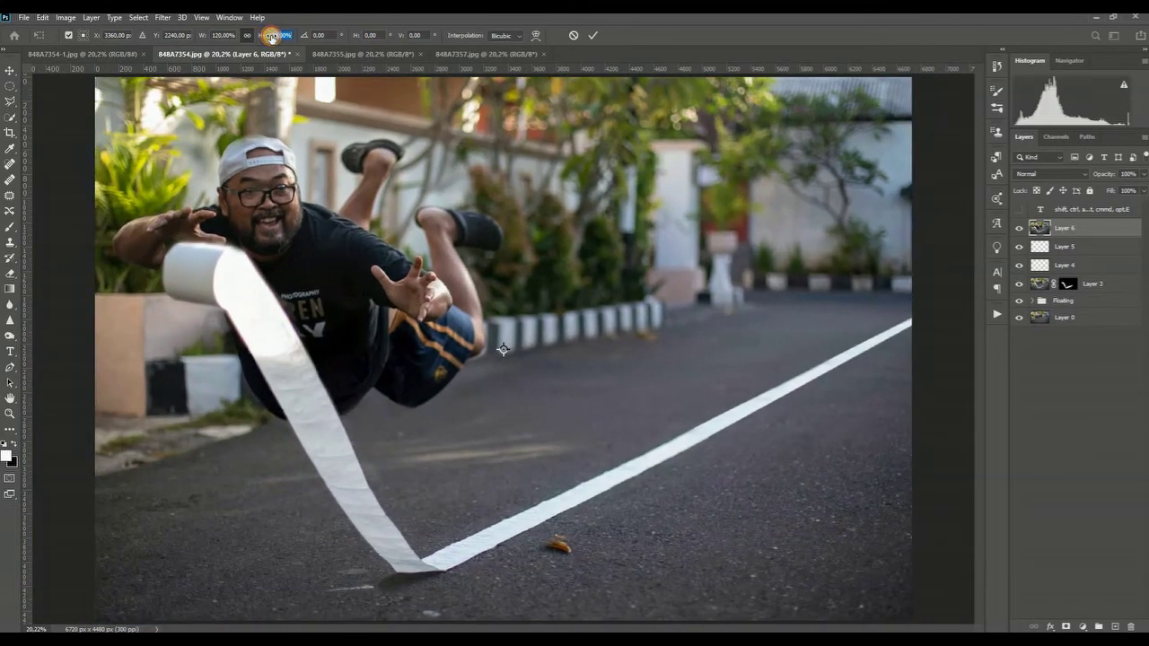
scroll(265, 35, "down", 3)
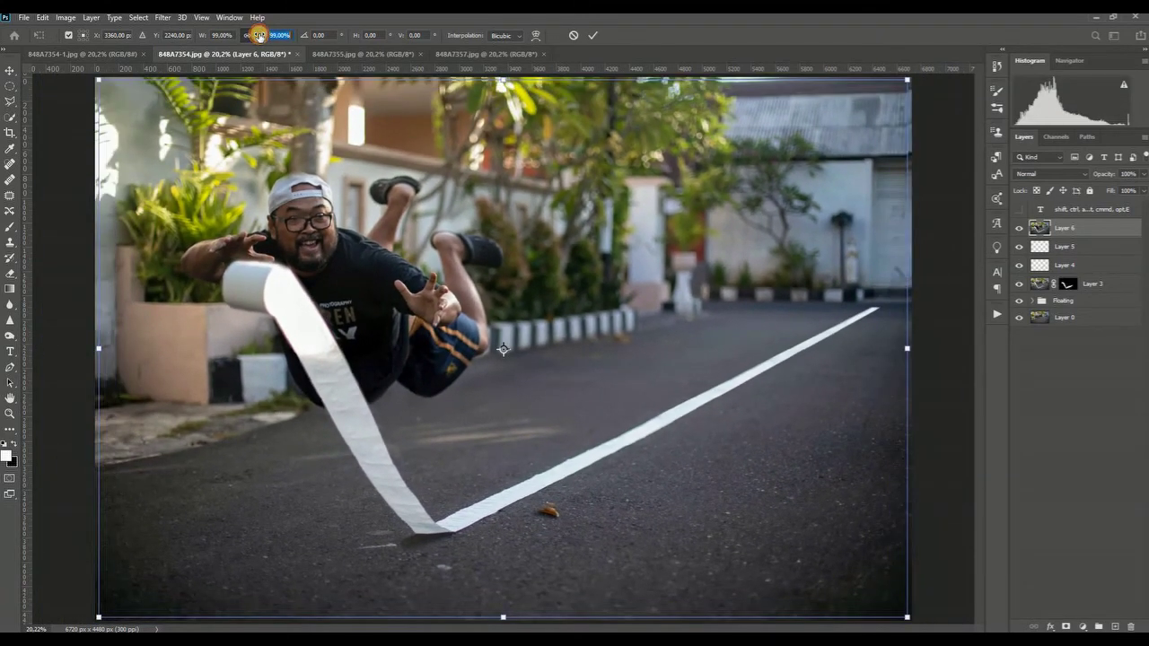
left_click_drag(256, 35, 272, 35)
left_click_drag(563, 325, 591, 348)
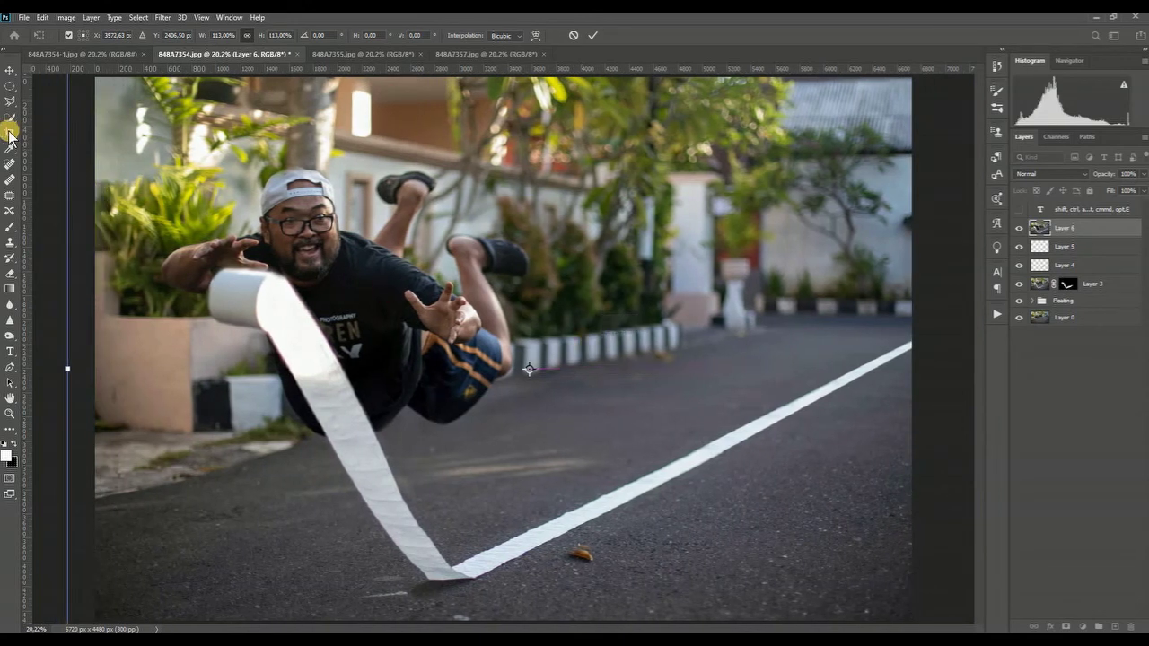
Start a crop of the canvas and cycle the composition overlays through grid, diagonal, triangle, golden ratio and golden spiral
left_click(9, 132)
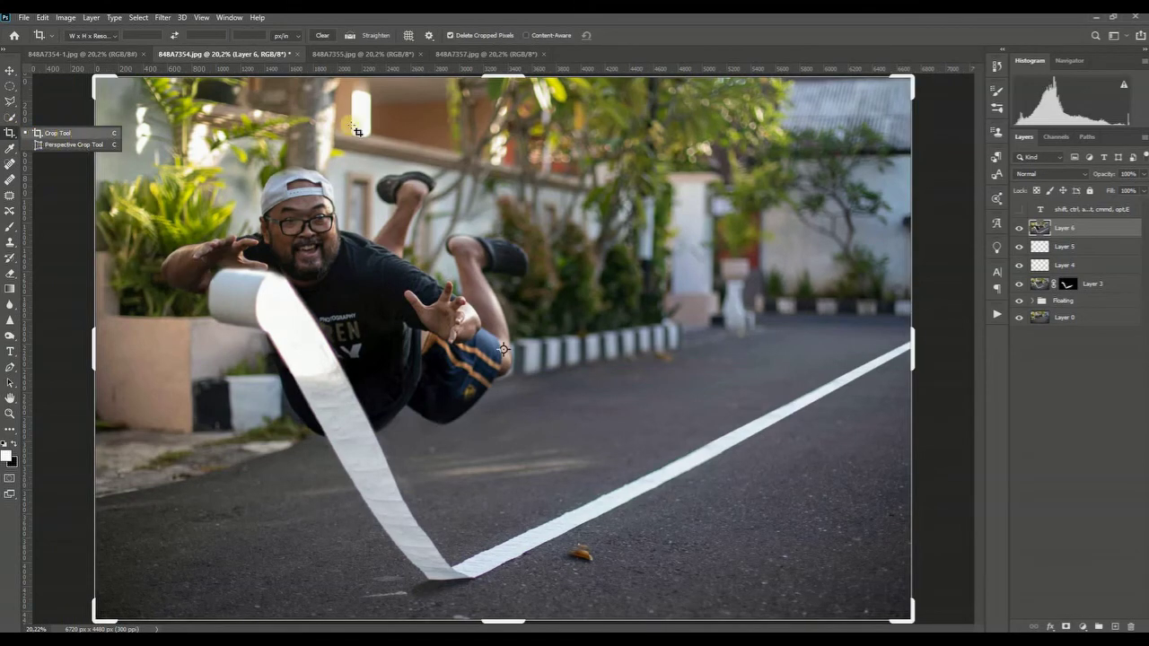
left_click(392, 36)
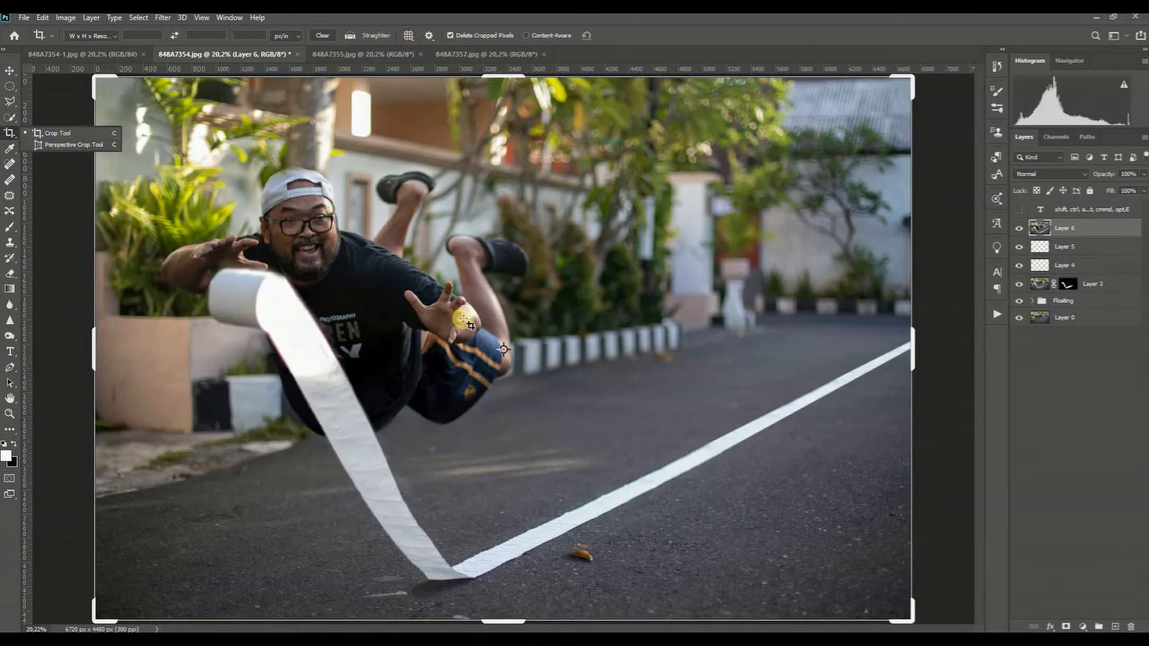
left_click(524, 319)
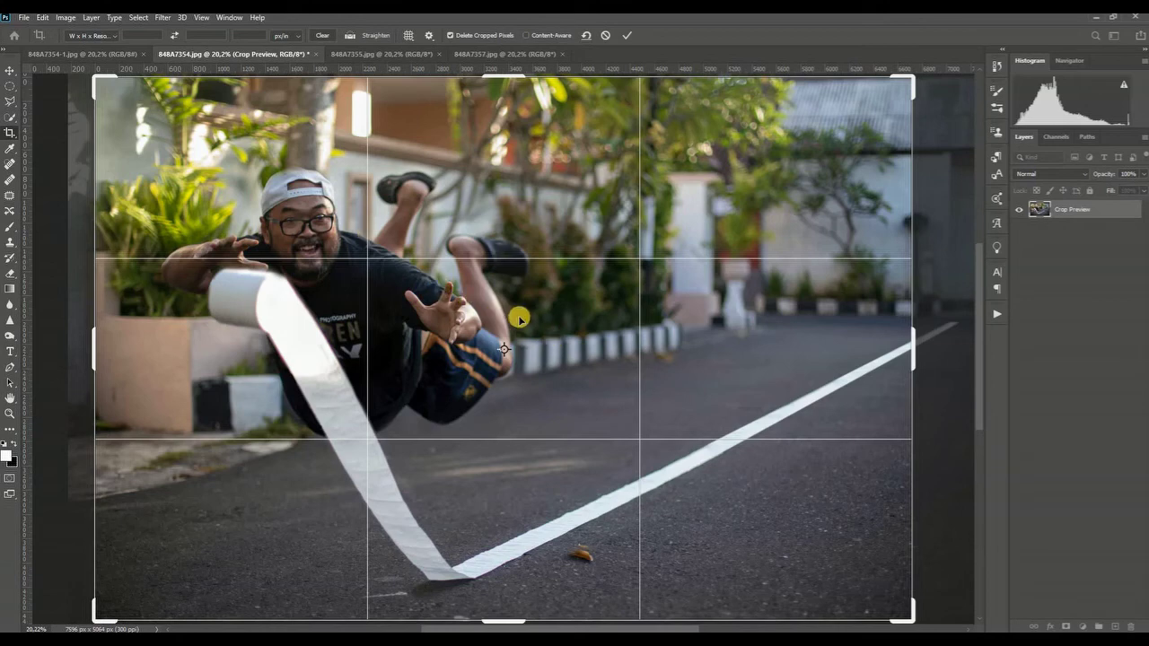
key("o")
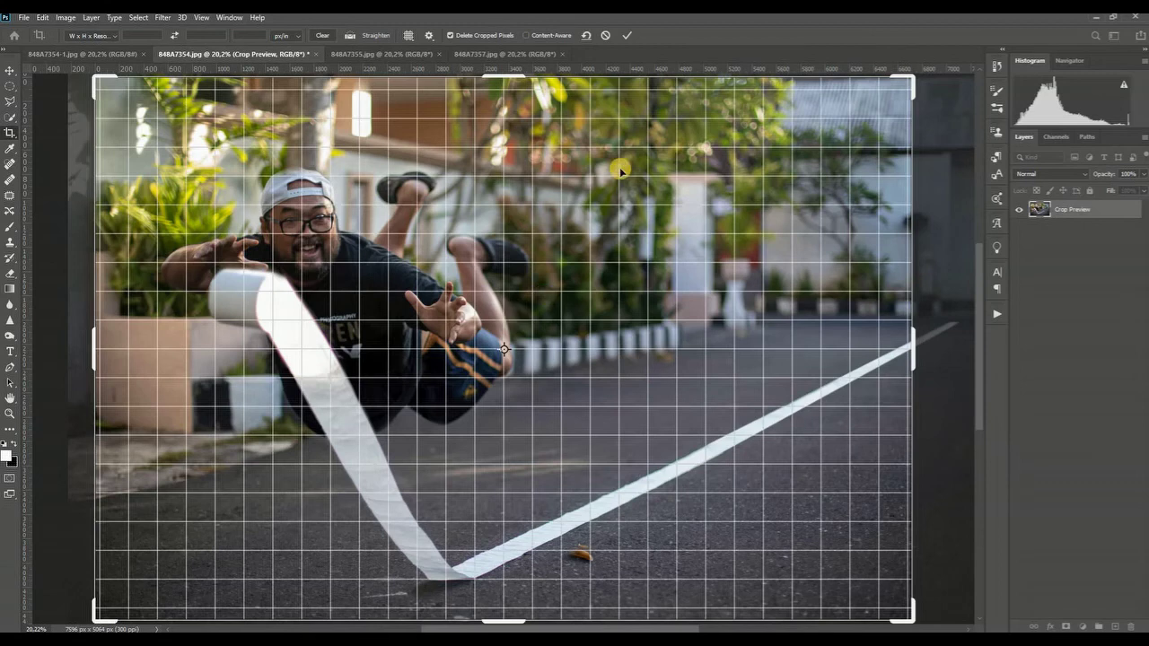
key("o")
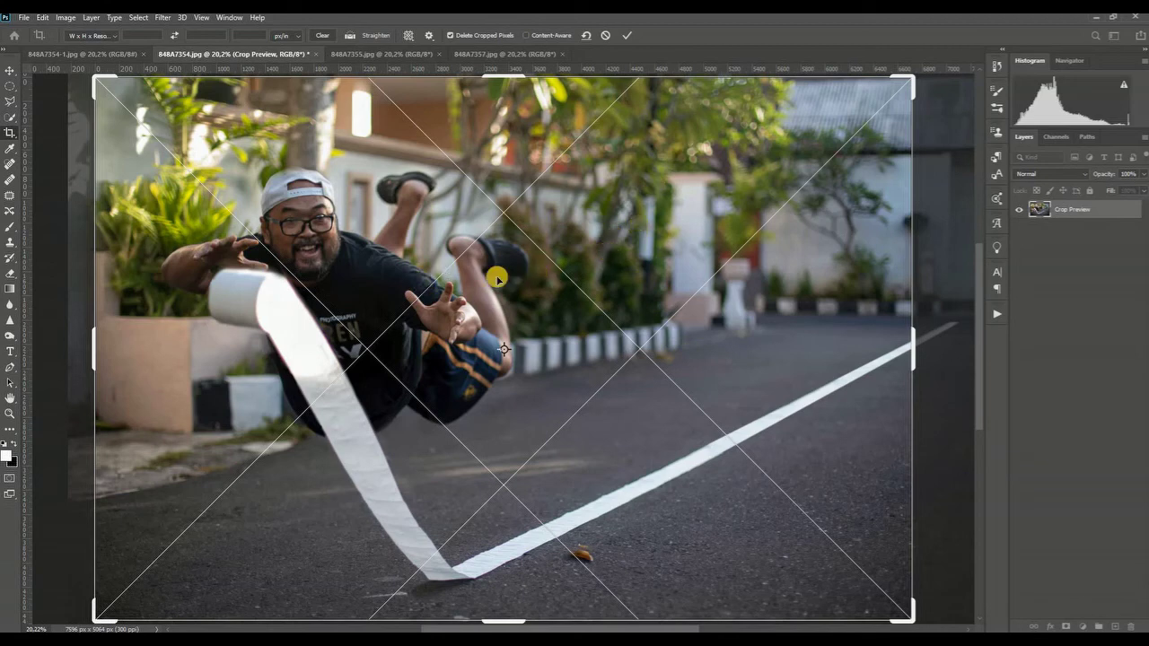
key("o")
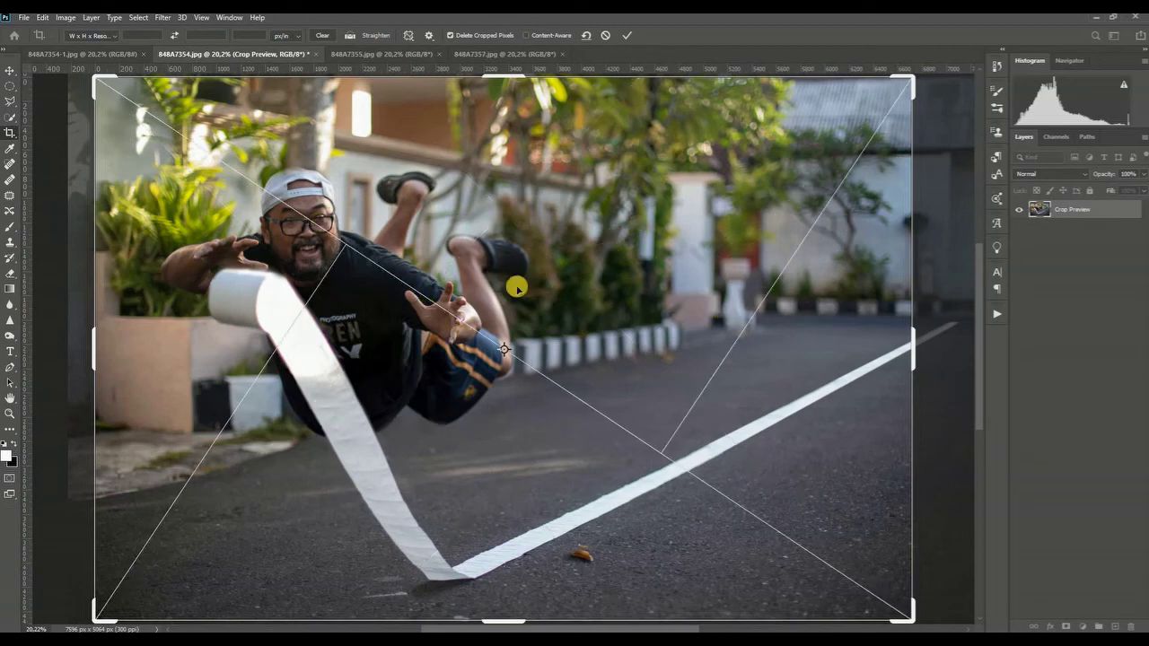
key("o")
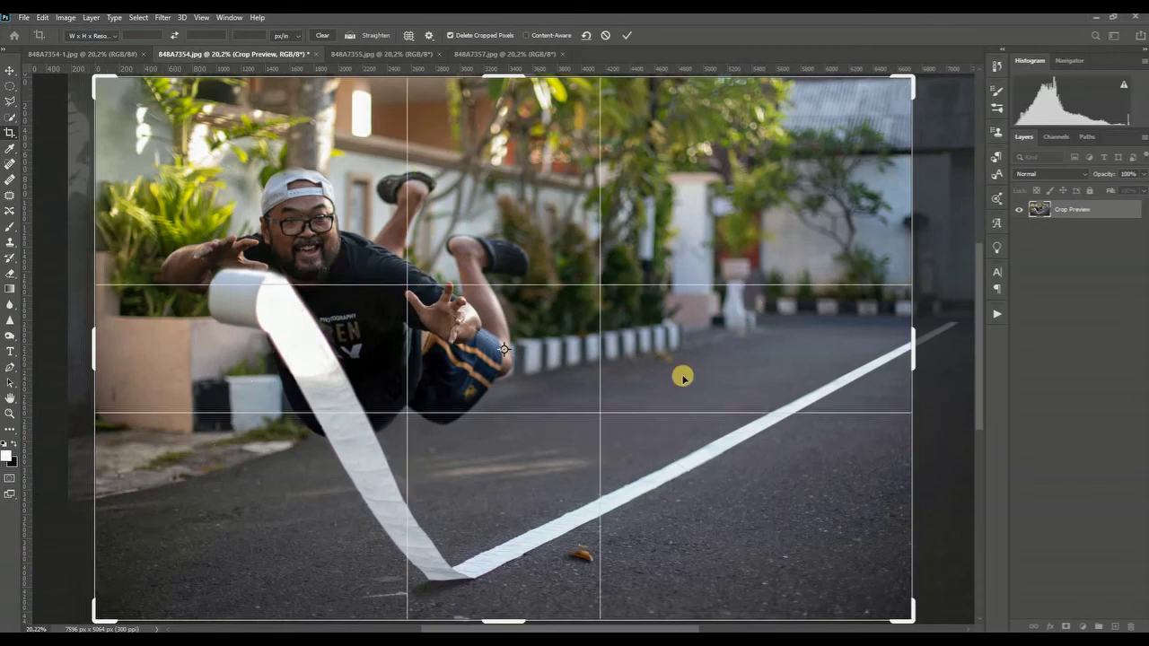
key("o")
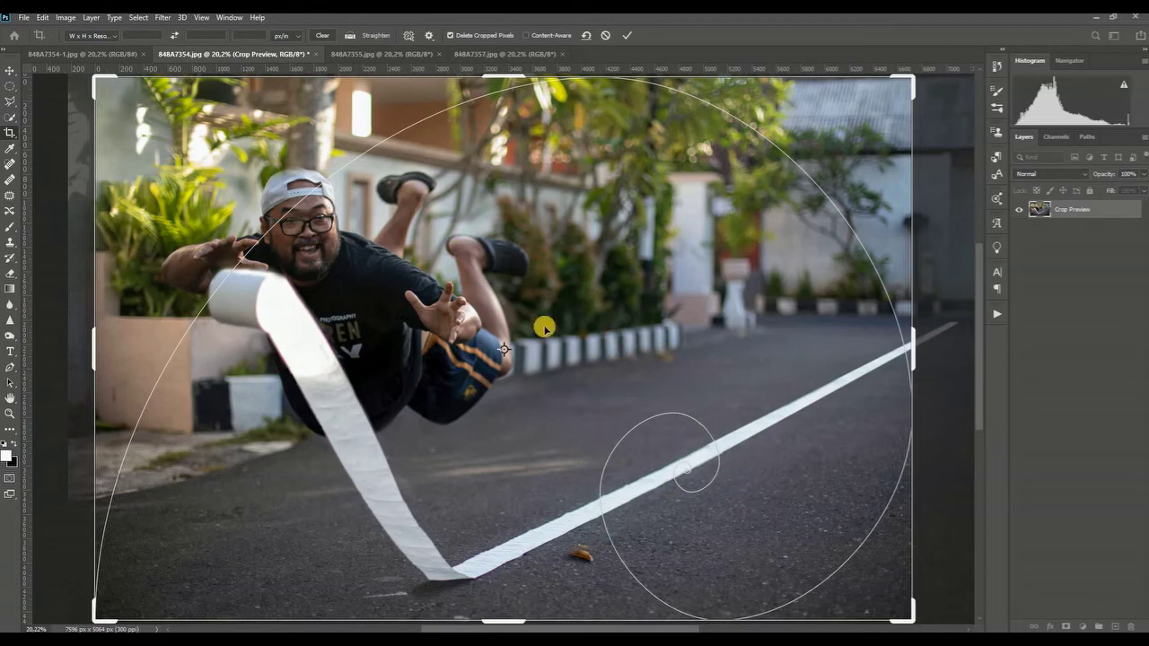
Return to the rule of thirds overlay, shift the picture slightly down and right inside the crop frame and apply the crop
key("o")
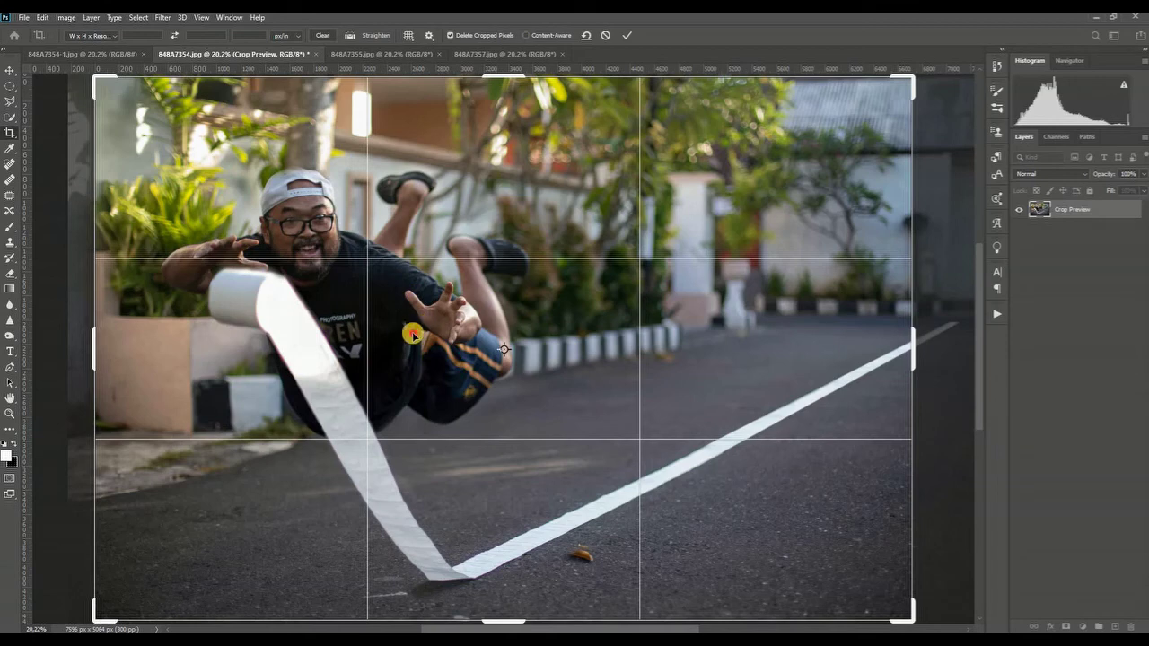
left_click_drag(420, 336, 431, 342)
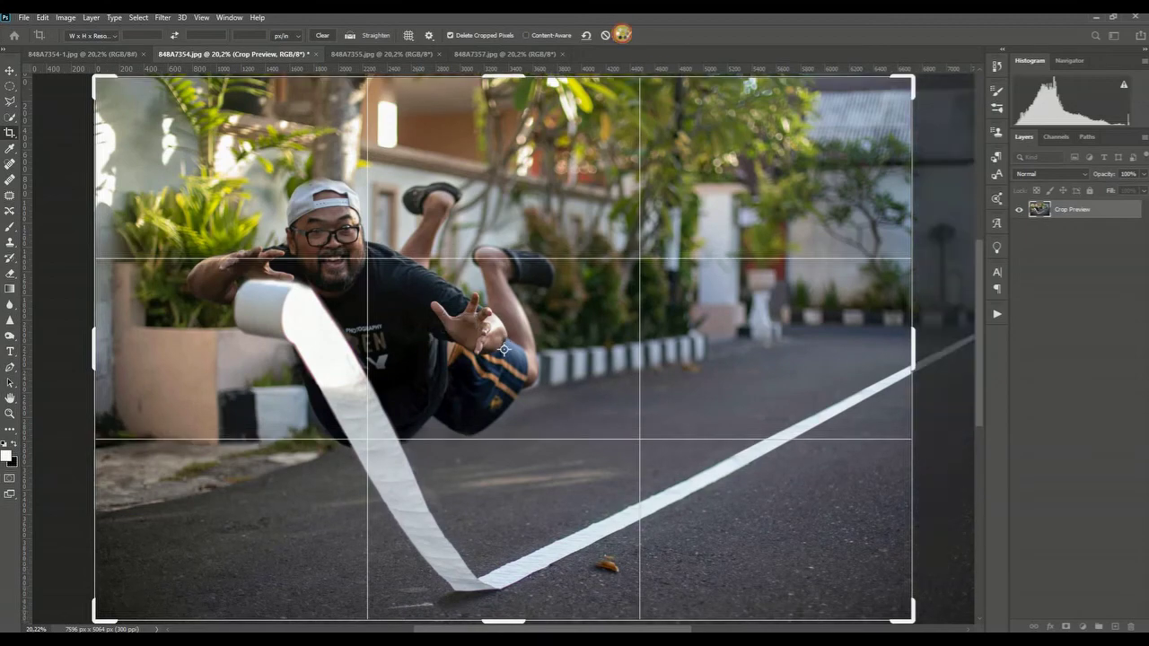
left_click(622, 34)
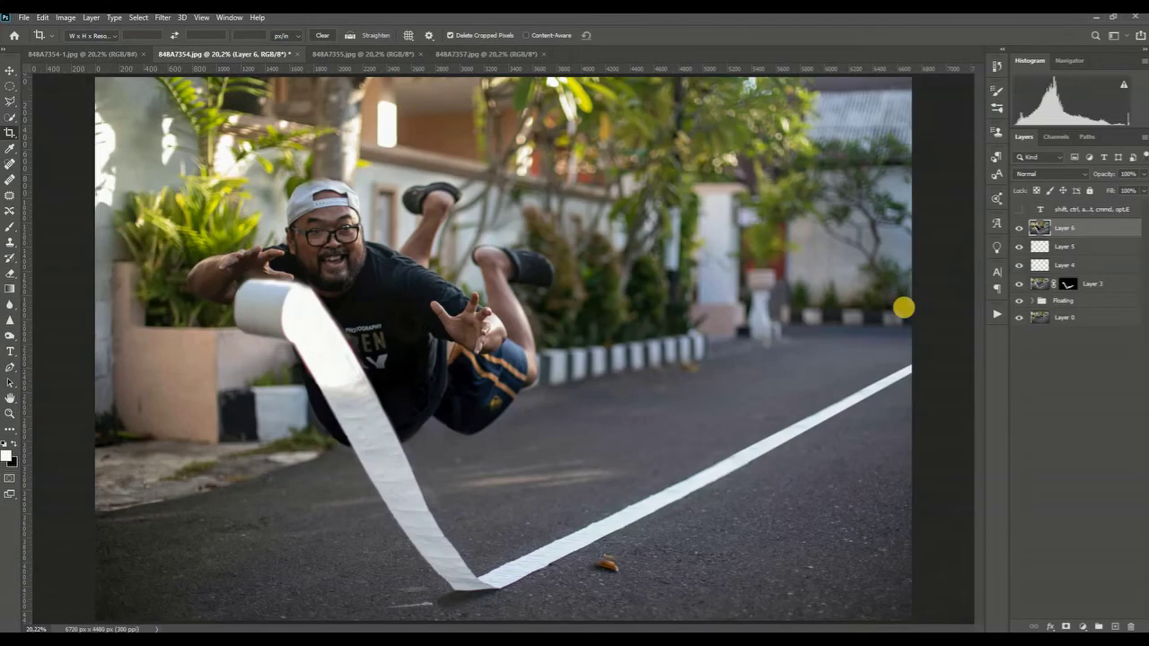
Show only Layer 0, try moving the street background up and to the left, and undo the move
left_click(1020, 317, "alt")
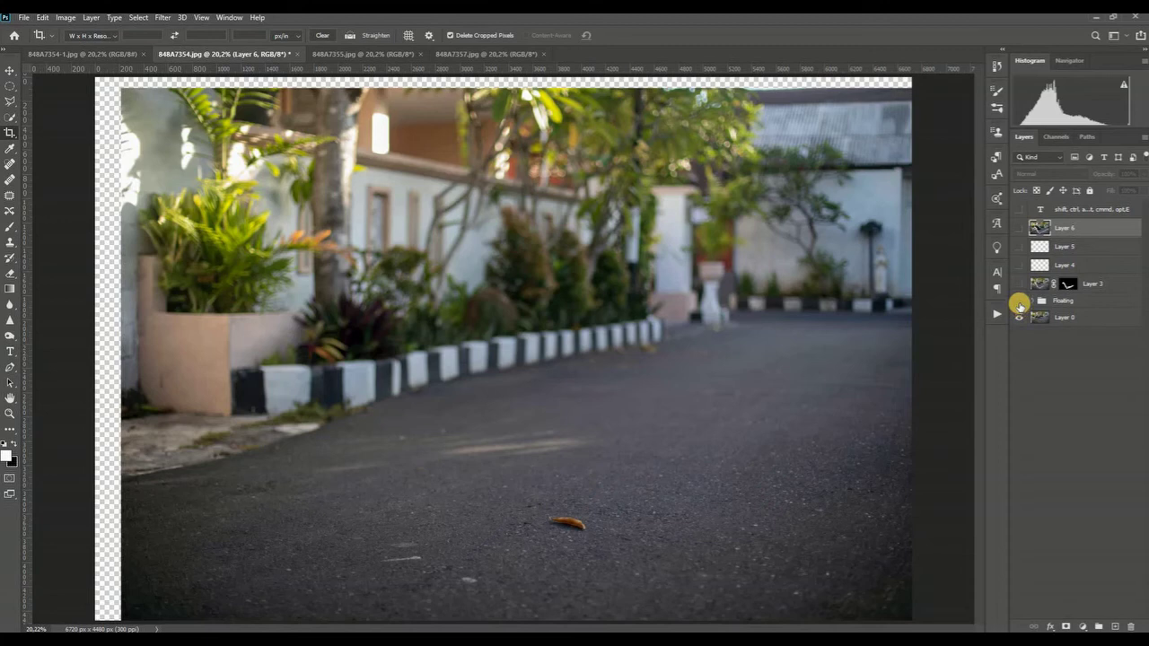
left_click(9, 70)
left_click_drag(196, 155, 170, 143)
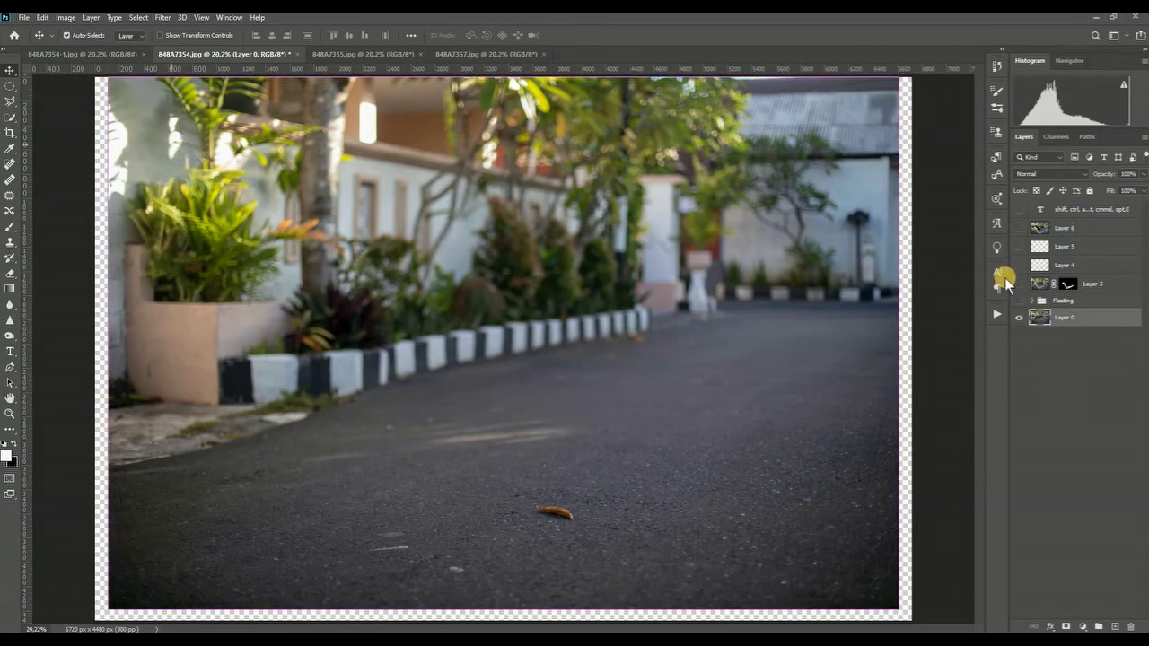
key("ctrl+z")
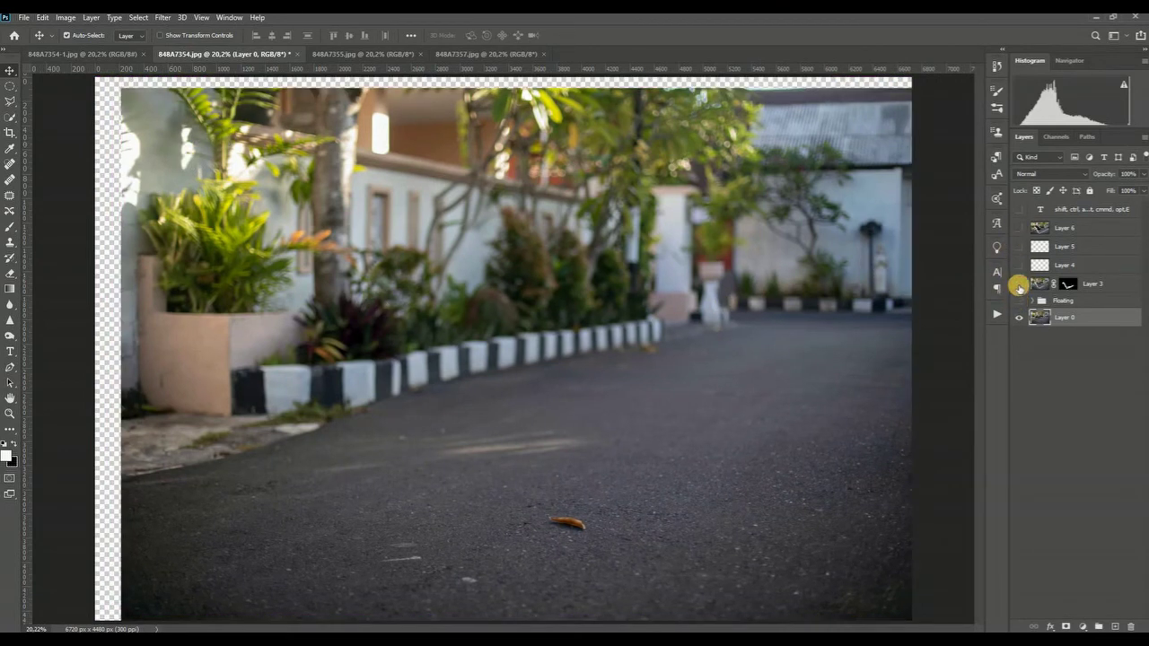
Briefly show and hide the floating man and paper strip layers to compare them with the empty street on Layer 0
left_click(1019, 283)
left_click(1018, 265)
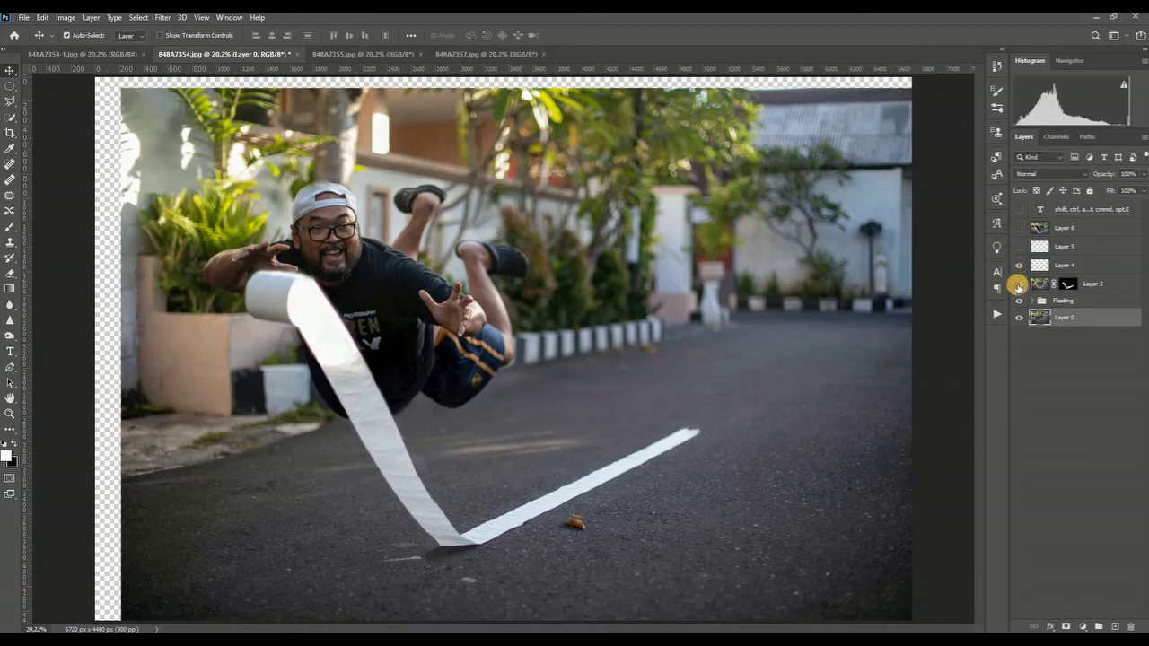
left_click(1018, 266)
left_click(1018, 284)
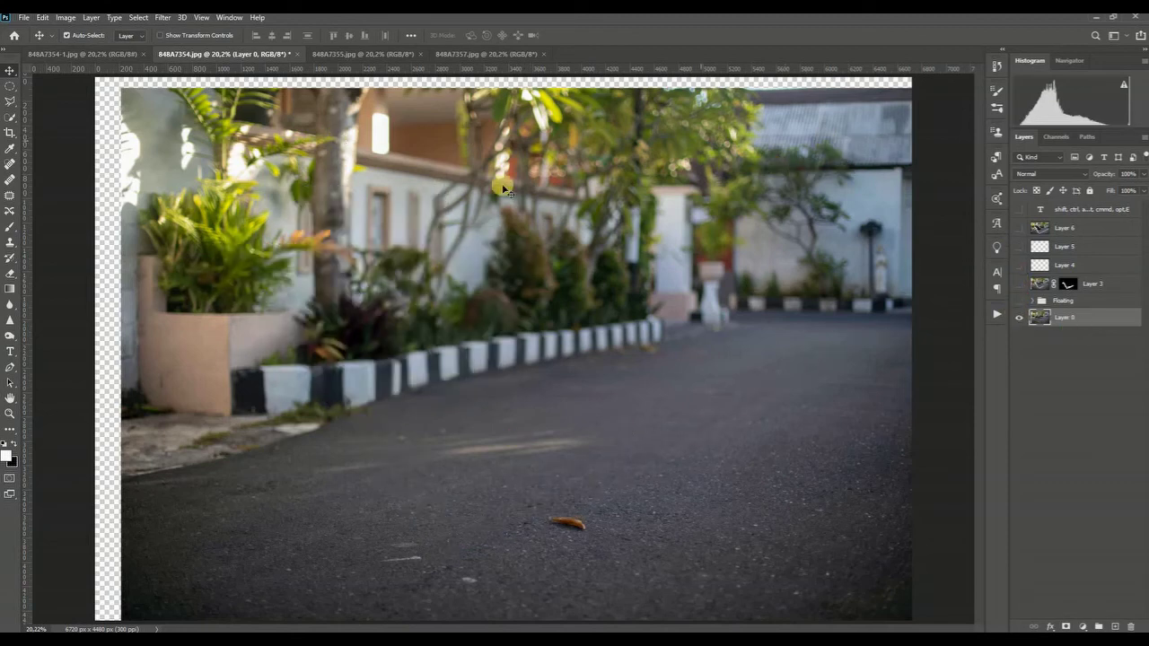
left_click(1022, 231)
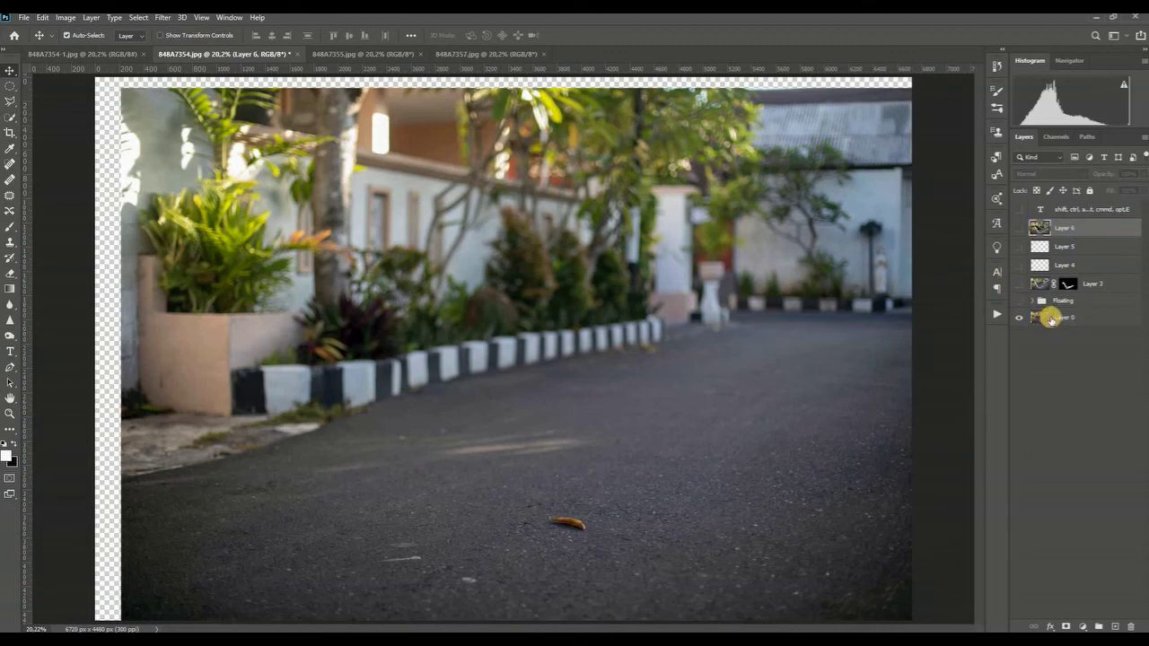
left_click(1051, 318)
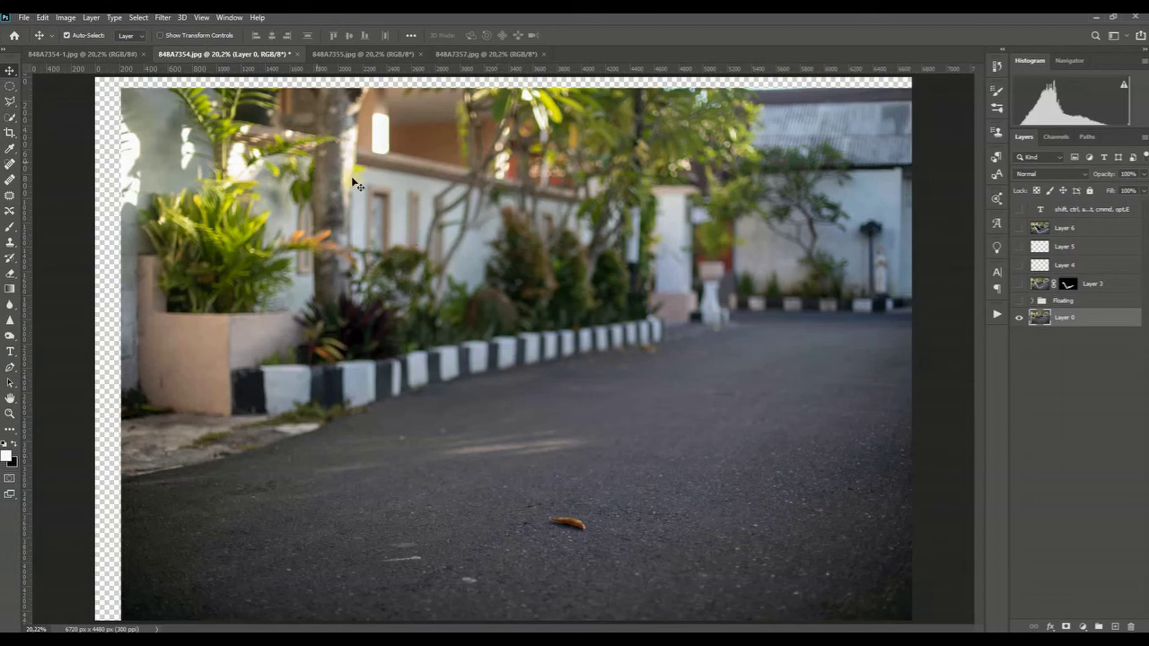
left_click(566, 239)
Show the Floating group and Layer 3, and switch Layer 3's mask off and on to review the masked paper roll
left_click(1017, 302)
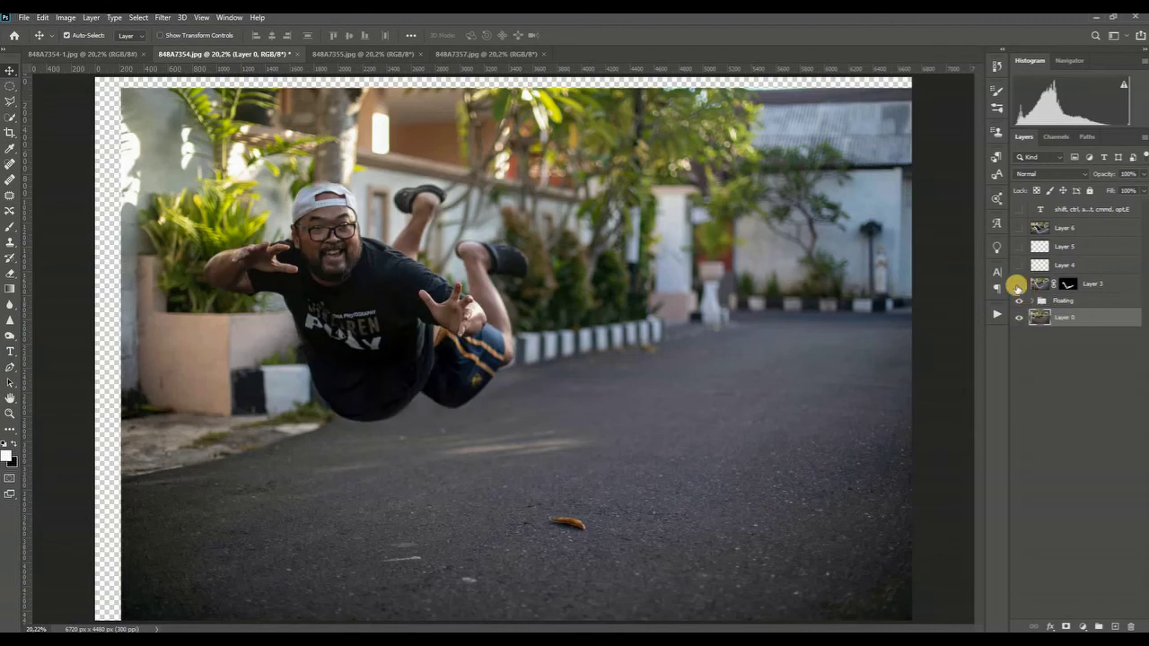
left_click(1016, 284)
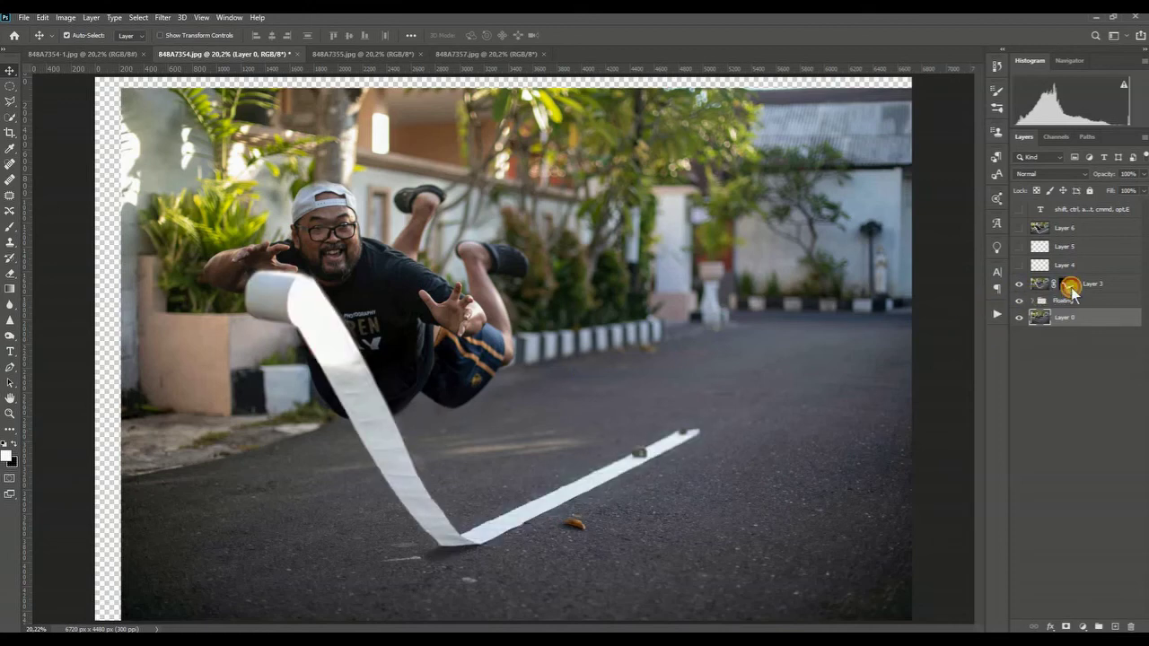
left_click(1070, 286, "shift")
left_click(1071, 286, "shift")
left_click(1071, 286, "shift")
left_click(1070, 286, "shift")
left_click(1070, 286, "shift")
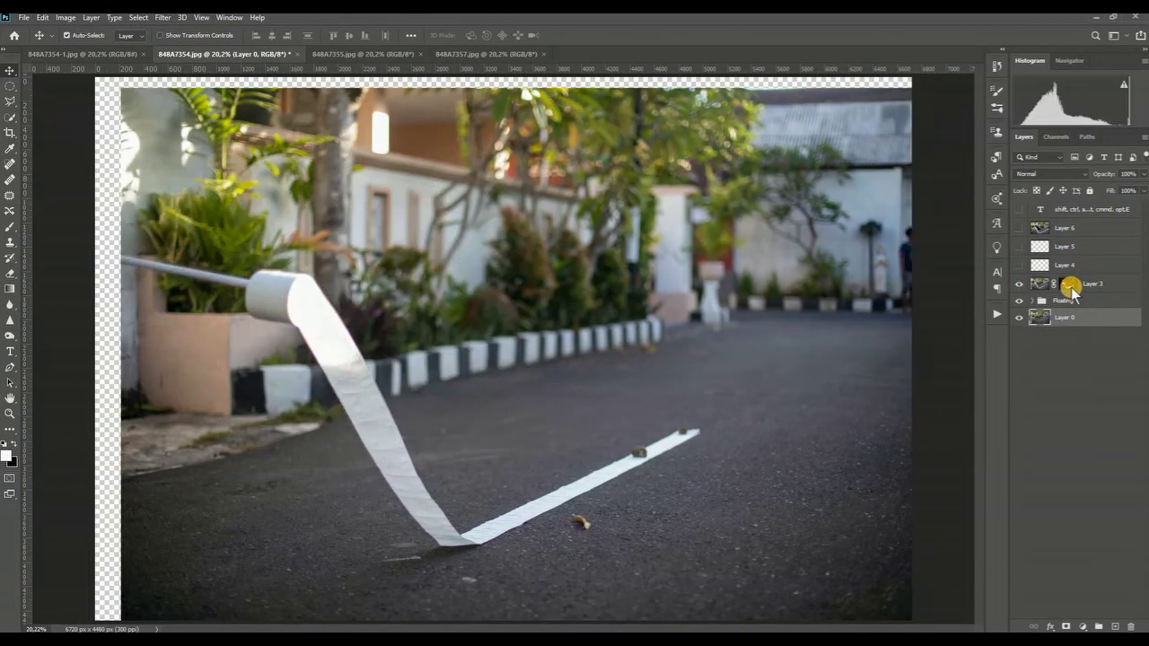
left_click(1071, 286, "shift")
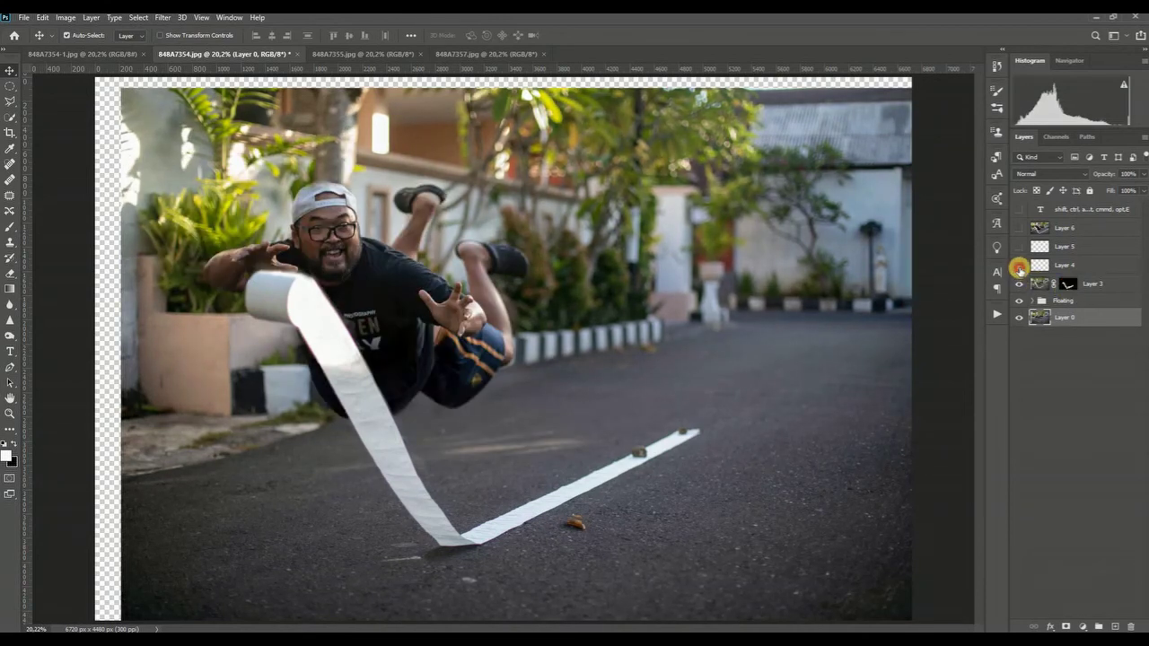
Show Layer 4, Layer 5 and Layer 6 in turn to review the cleaned strip, its extension and the enlarged merged image
left_click(1018, 266)
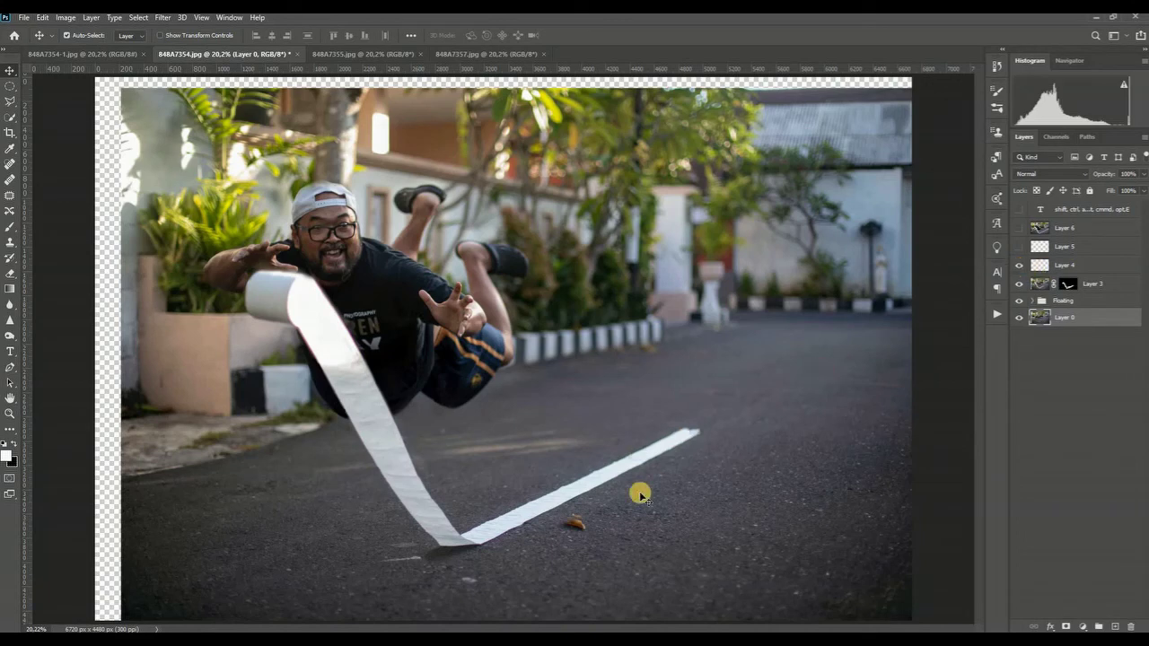
left_click(1018, 246)
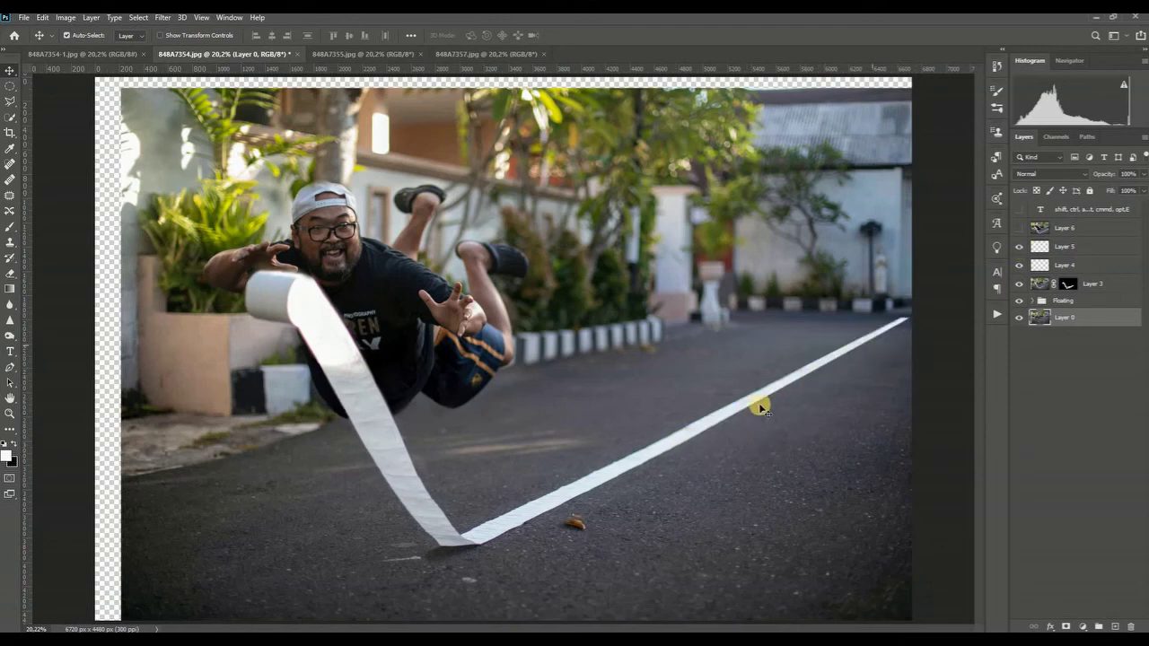
left_click(1019, 228)
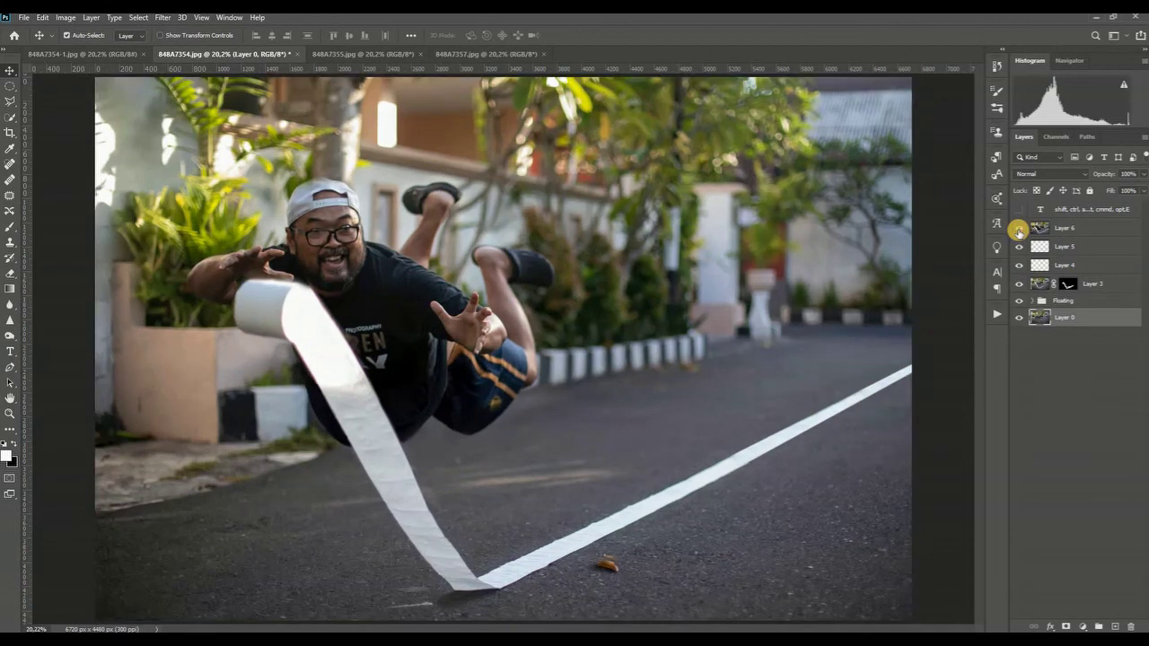
Add a Curves adjustment above Layer 6 and brighten the highlights sampled from the white cap at input 229
left_click(1067, 227)
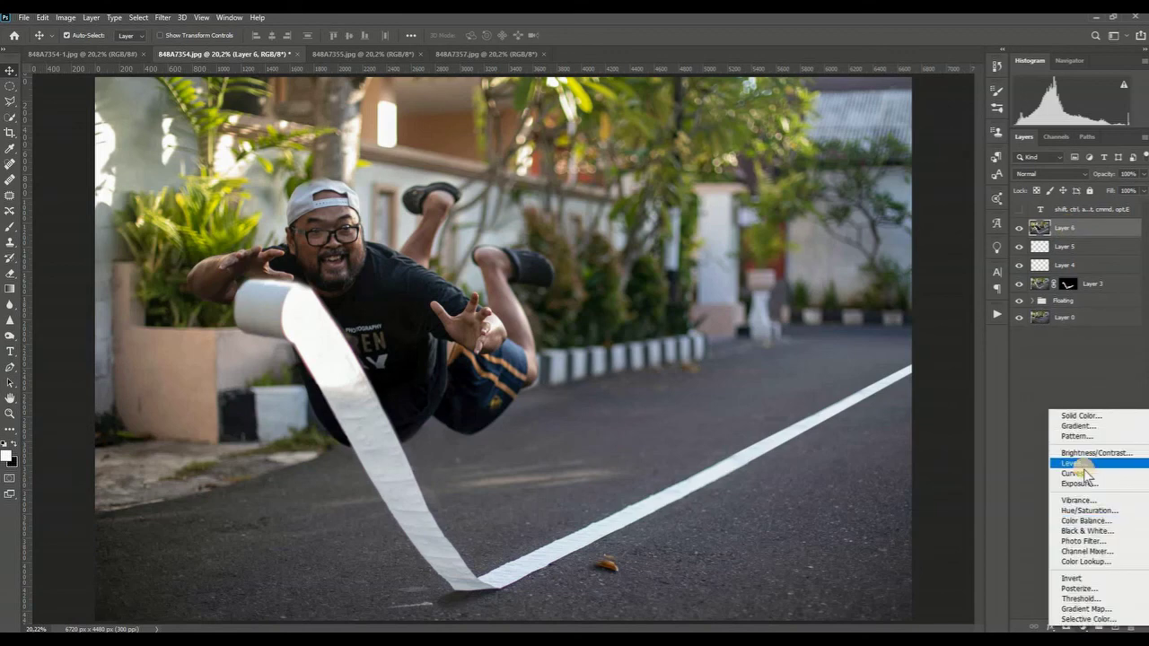
left_click(1081, 473)
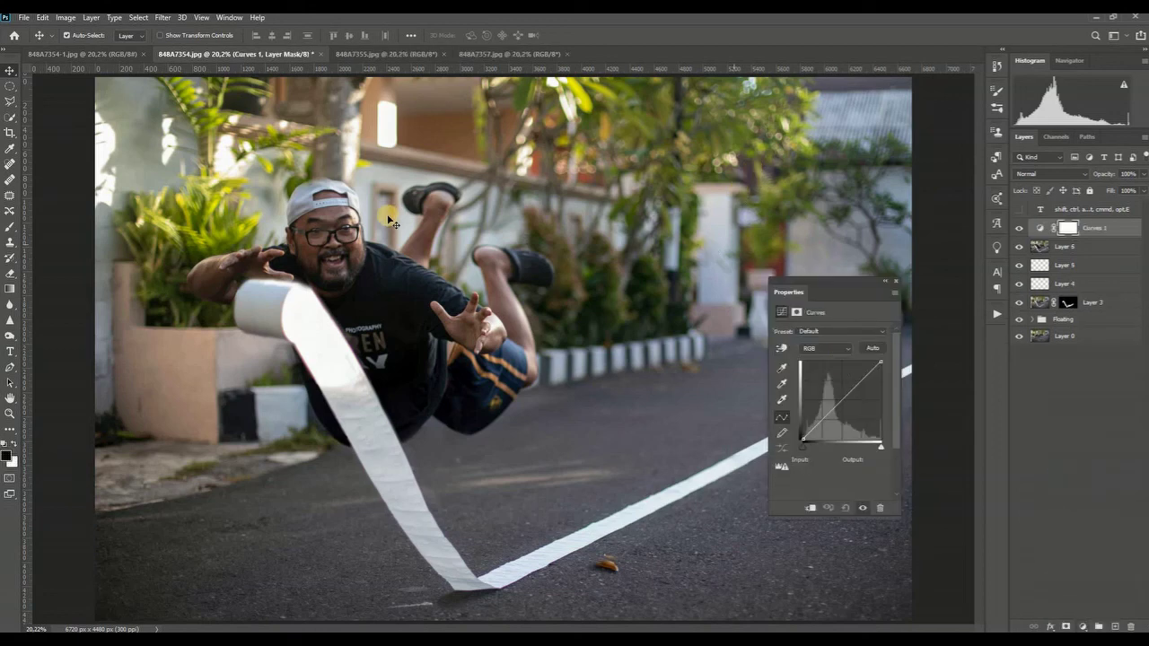
left_click(782, 348)
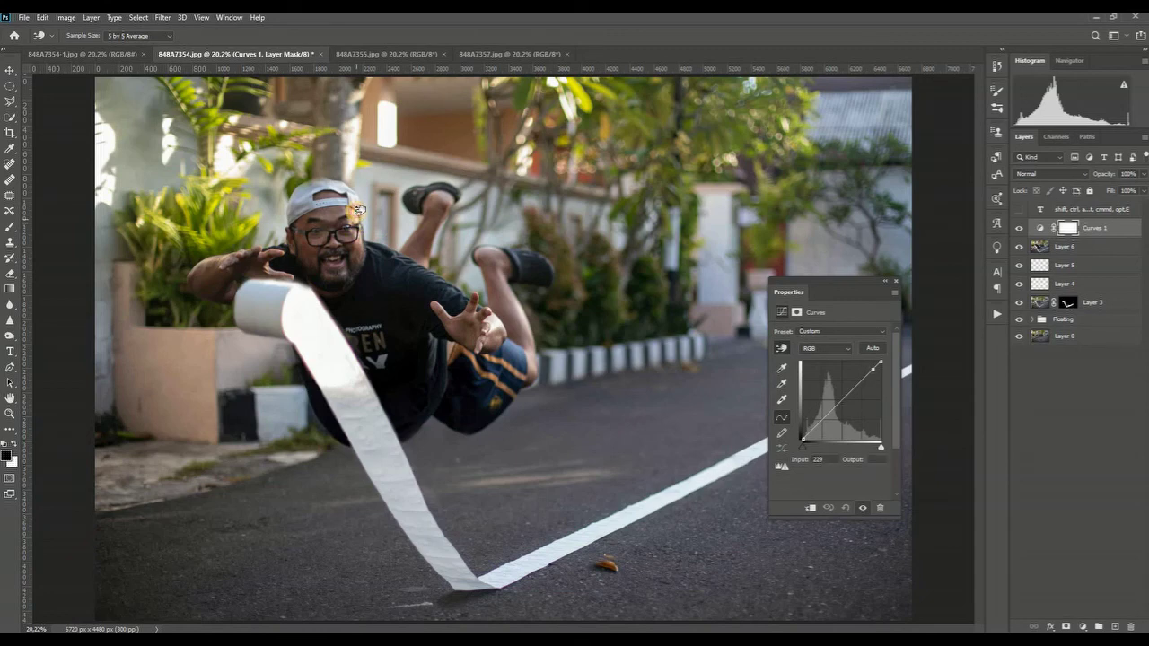
left_click_drag(358, 212, 358, 209)
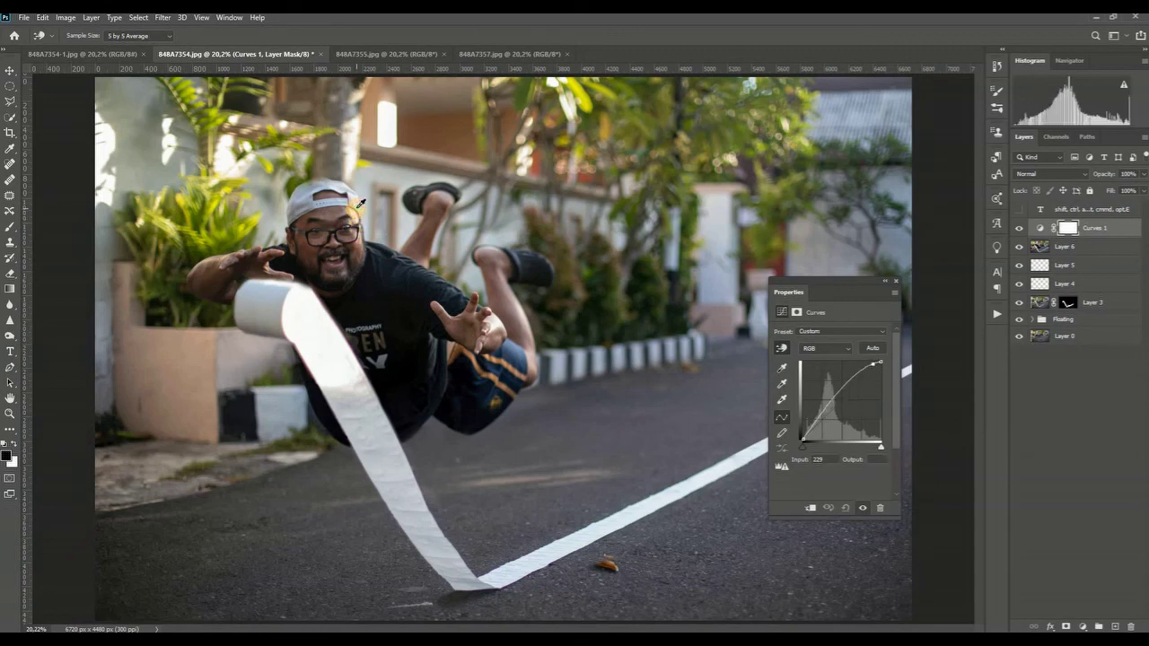
left_click(798, 384)
left_click(780, 350)
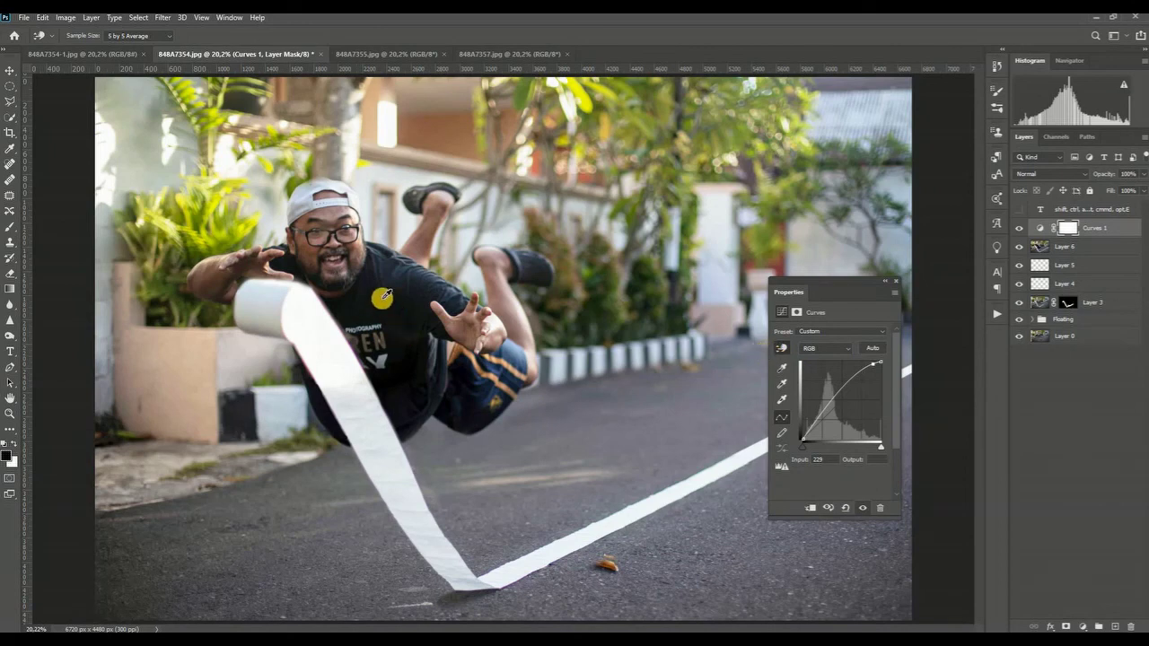
Darken the shadows sampled from the black shirt, move that curve point up to input 87 in the midtones and close the curve settings
left_click(355, 311)
left_click_drag(355, 312, 359, 315)
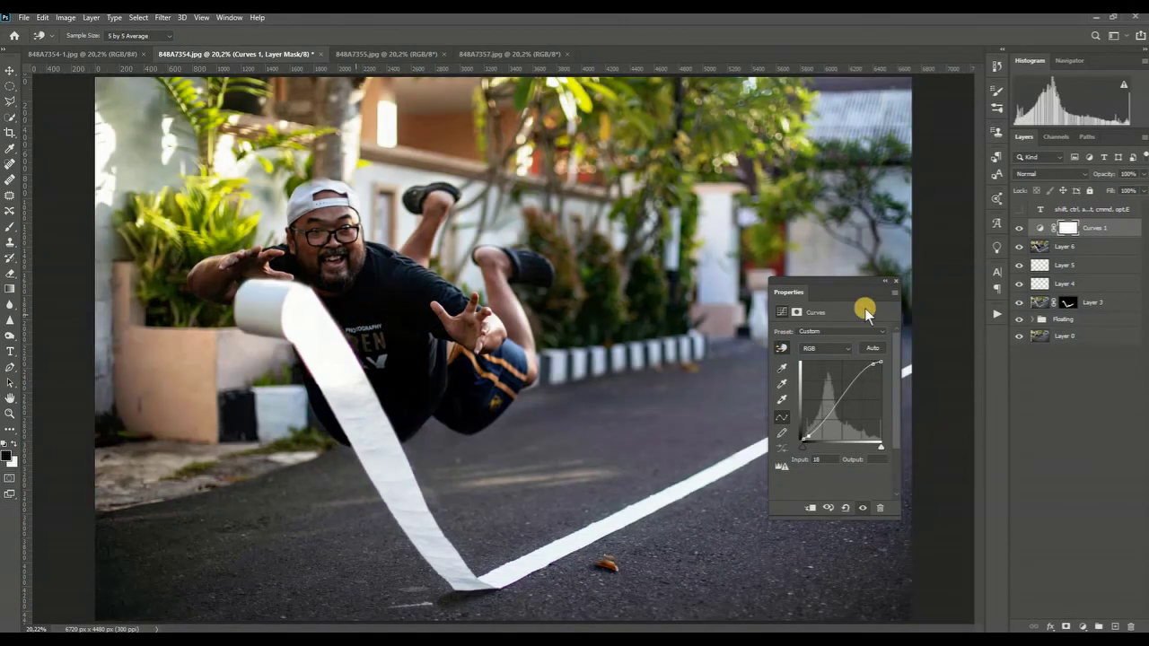
left_click(808, 437)
left_click_drag(808, 437, 814, 422)
left_click_drag(820, 414, 829, 406)
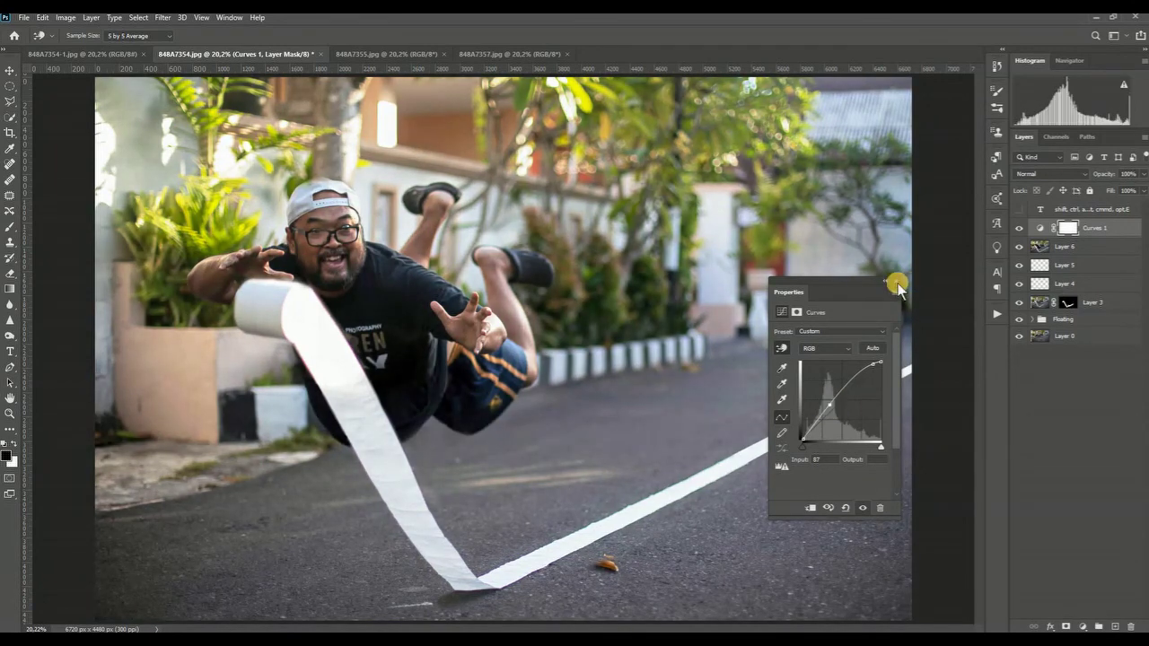
left_click(896, 276)
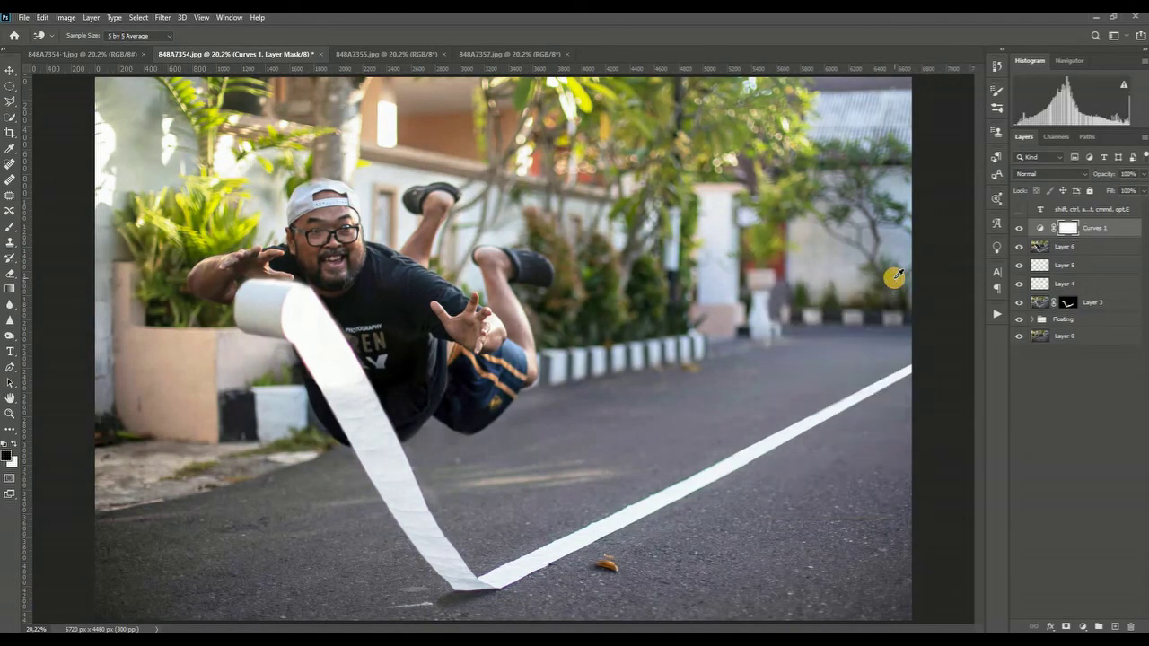